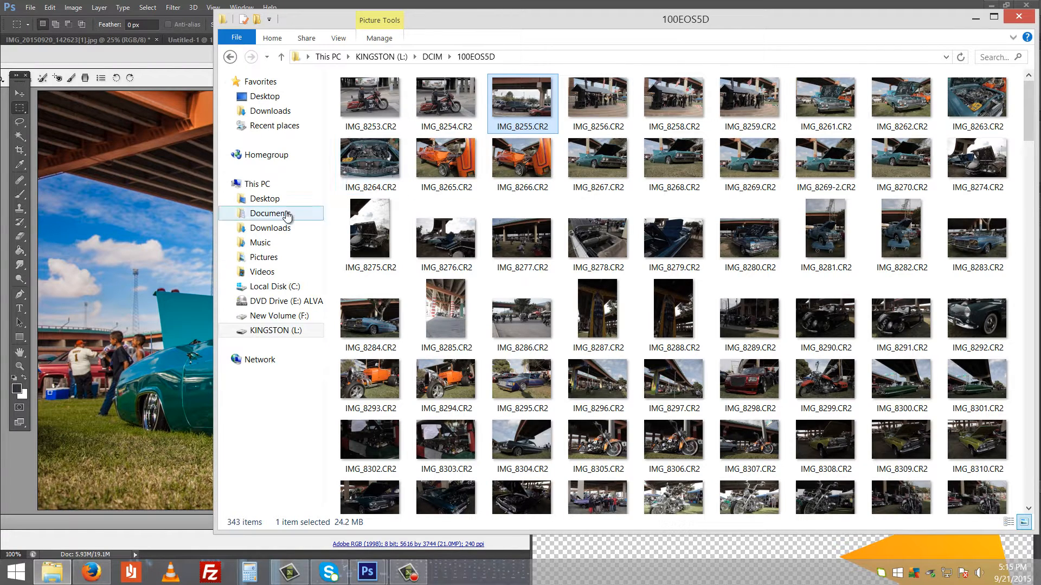
- Switch to Photoshop and temporarily show Layer 2 in place of Layer 1 to examine the camera's Picture Style detail settings
left_click(181, 262)
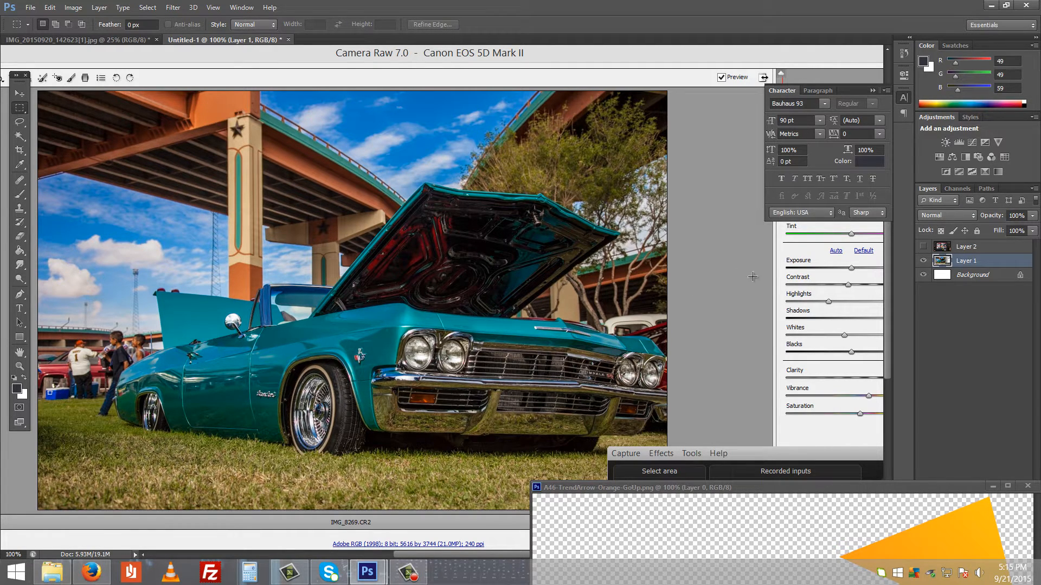
left_click(924, 261)
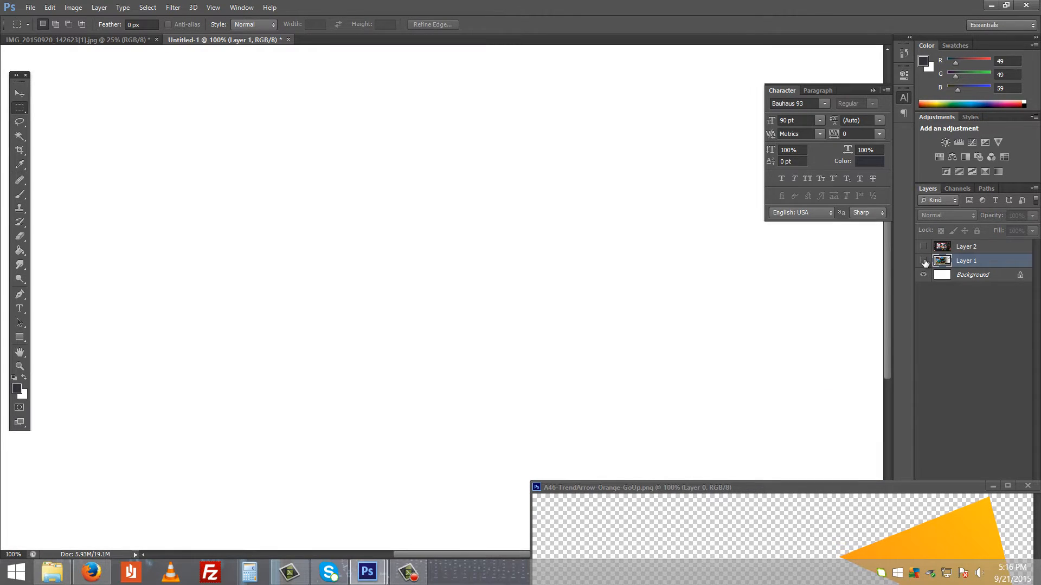
left_click(923, 246)
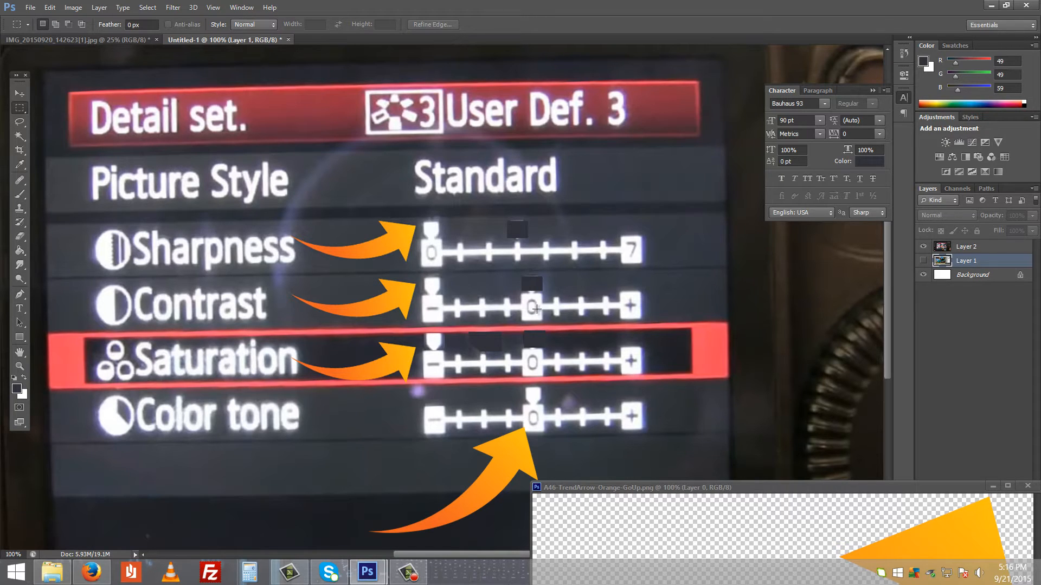
mouse_move(528, 270)
left_mouse_down()
mouse_move(540, 306)
mouse_move(530, 228)
mouse_move(519, 298)
mouse_move(531, 379)
mouse_move(506, 225)
mouse_move(512, 236)
left_mouse_up()
left_click_drag(537, 388, 528, 405)
left_click(519, 396)
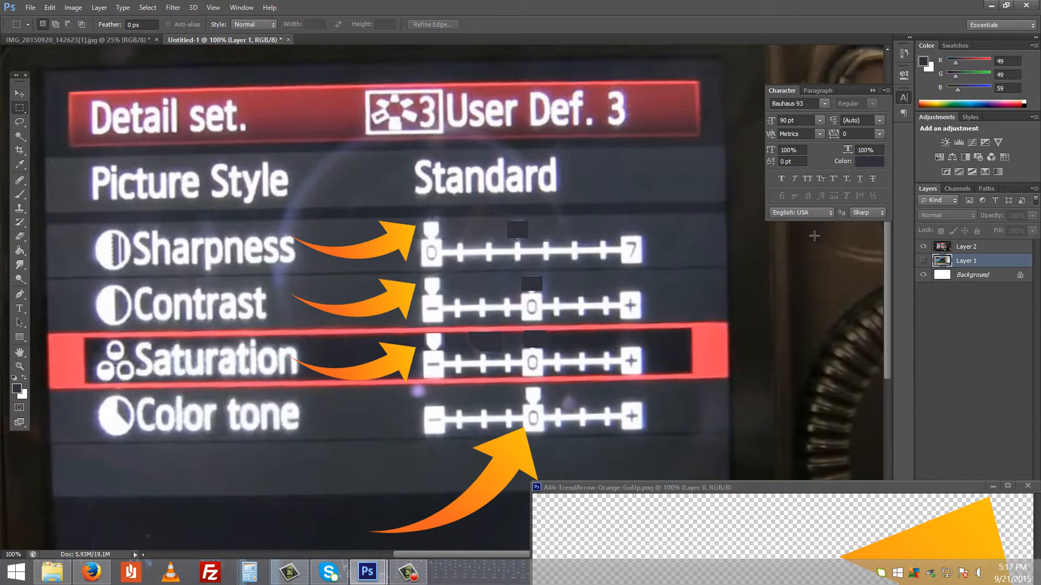
left_click(923, 260)
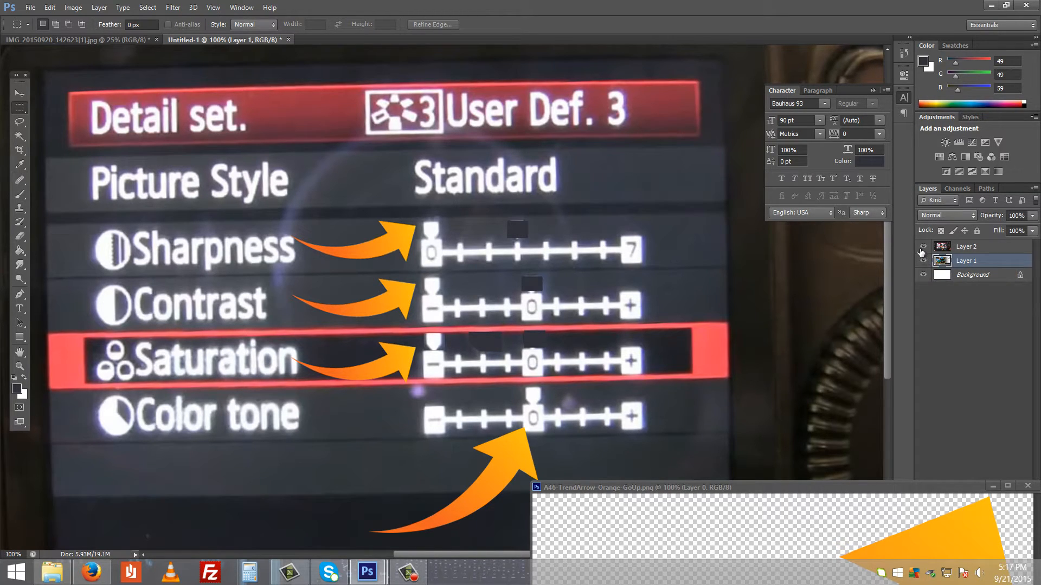
left_click(923, 247)
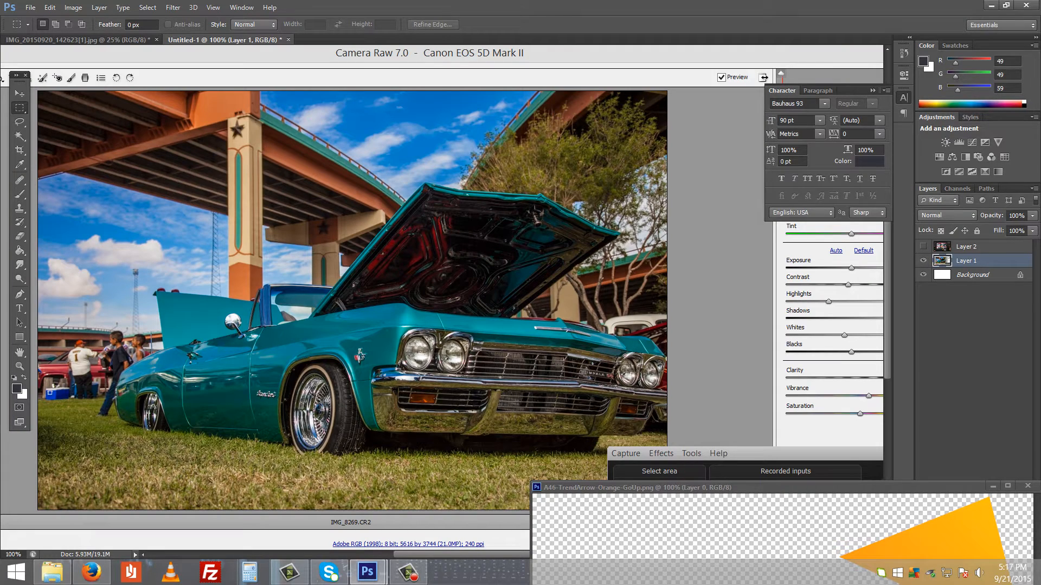
- Open the raw photo IMG_8264.CR2 from the 100EOS5D folder in Camera Raw
left_click(63, 576)
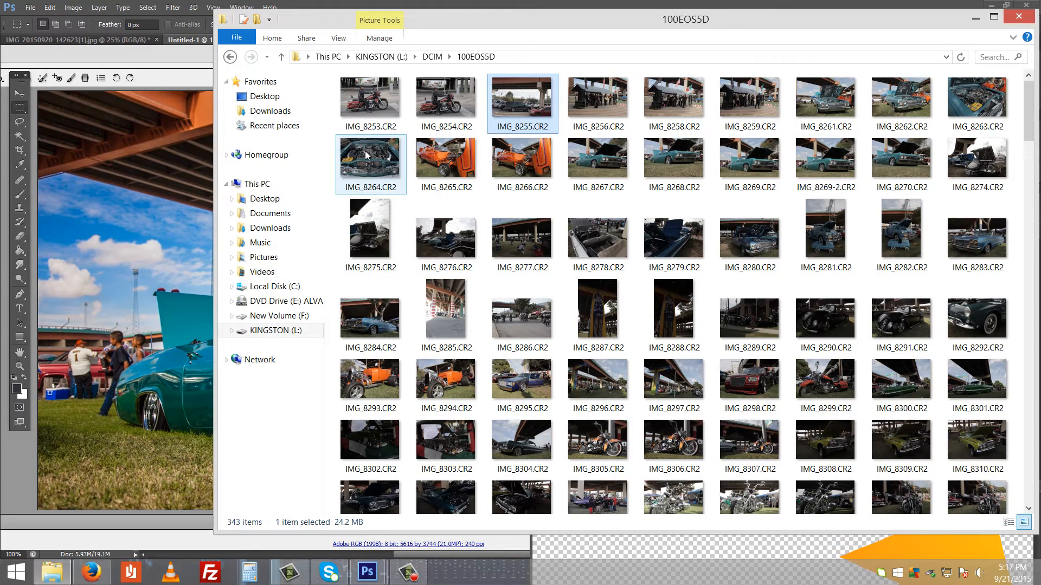
double_click(379, 150)
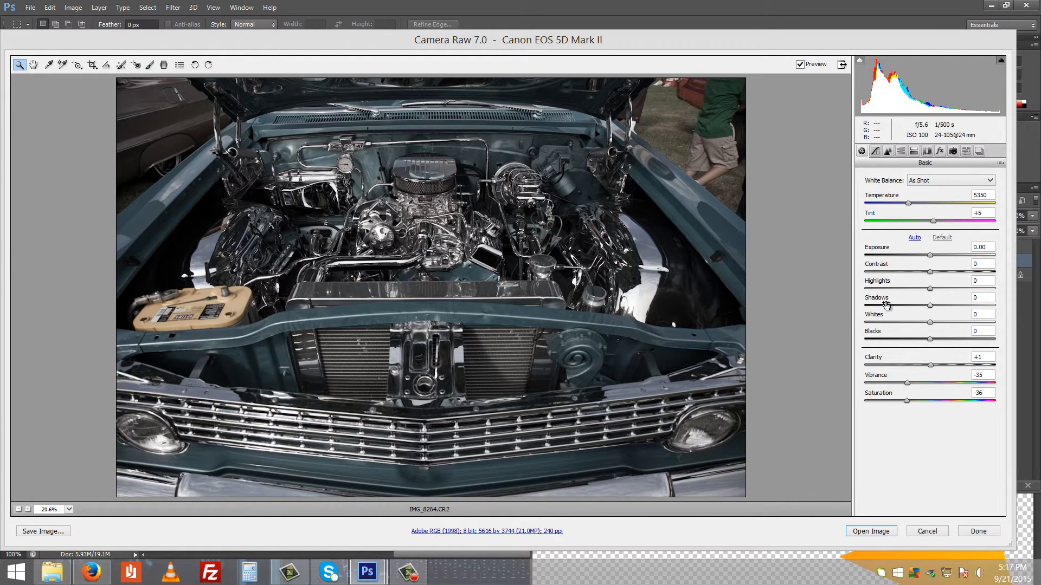
- Try an exposure of +3.60, inspect the brightened engine up close, and reset the tone adjustments to default
left_click_drag(931, 259, 980, 260)
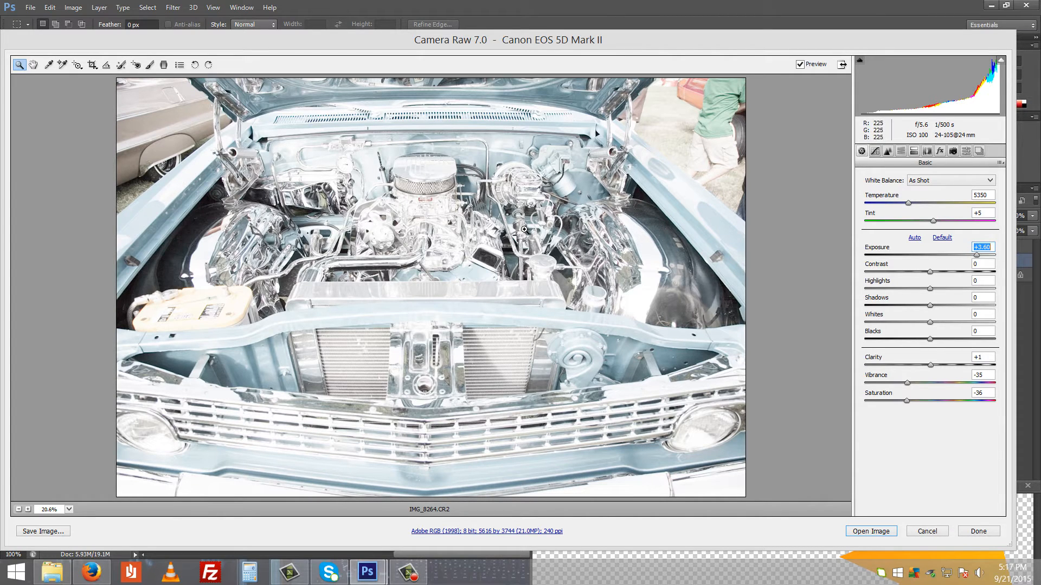
left_click_drag(408, 200, 373, 210)
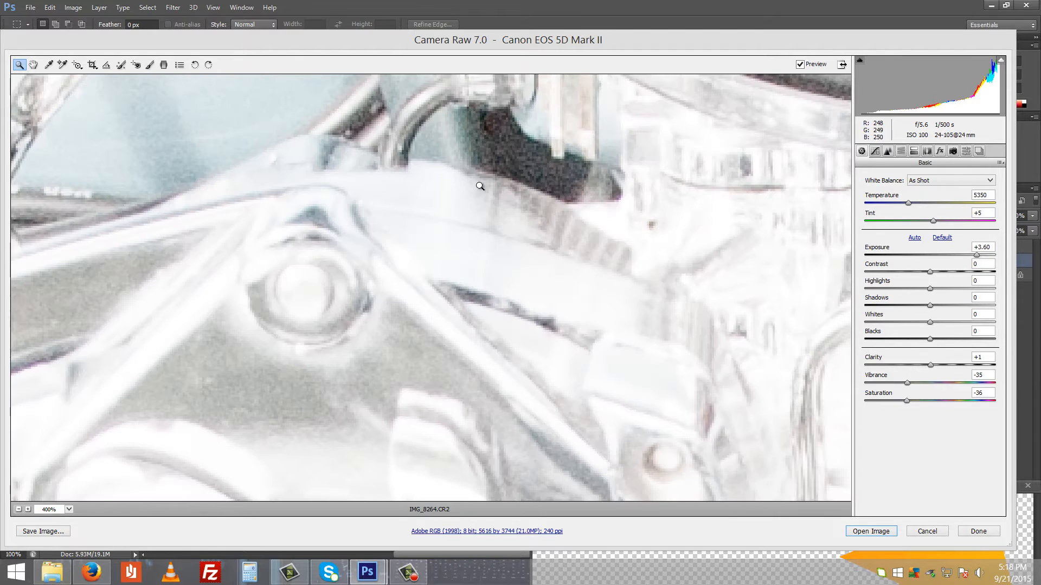
scroll(705, 231, "down", 8)
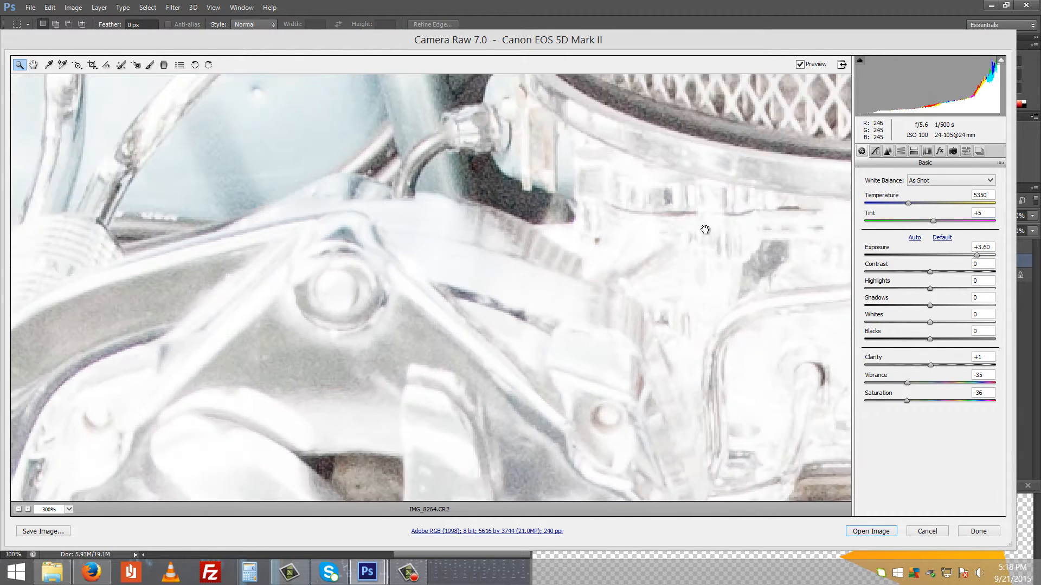
scroll(705, 231, "down", 4)
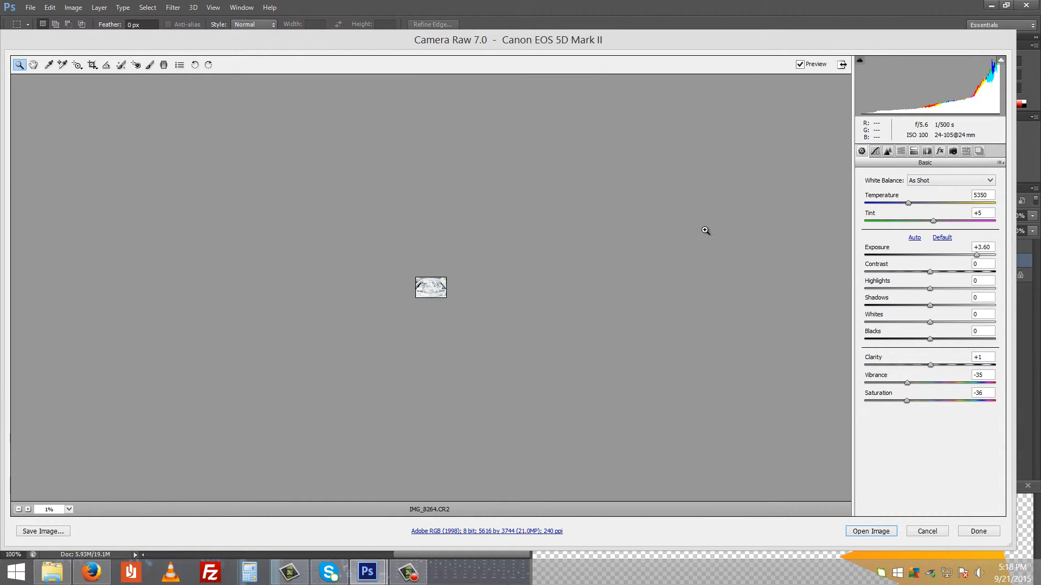
scroll(705, 230, "up", 6)
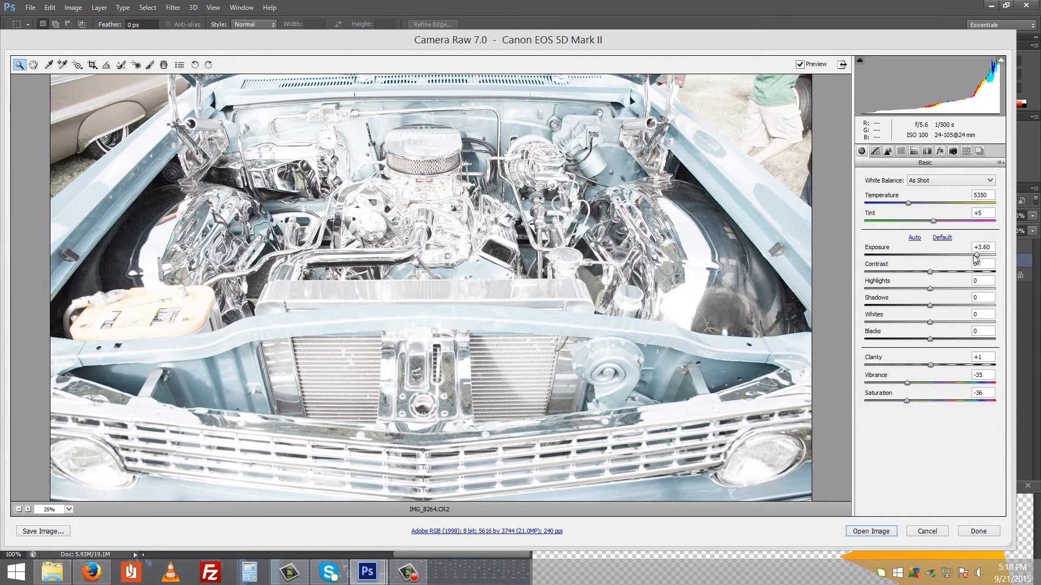
left_click(943, 239)
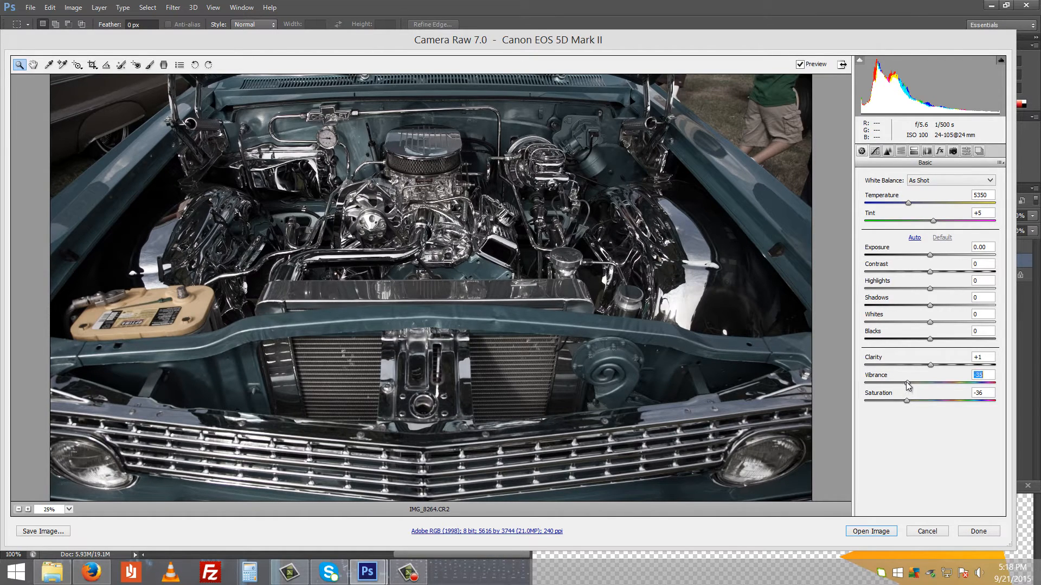
- Set the raw photo's Vibrance to +43 and Saturation to +21
left_click_drag(909, 385, 961, 386)
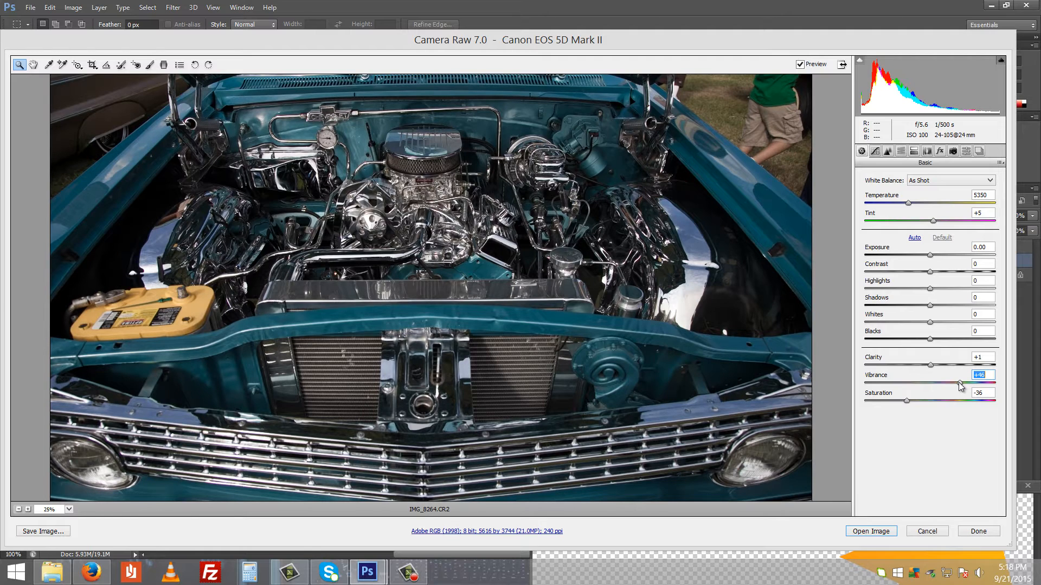
left_click_drag(960, 385, 957, 386)
mouse_move(907, 401)
left_mouse_down()
mouse_move(984, 401)
mouse_move(903, 411)
left_mouse_up()
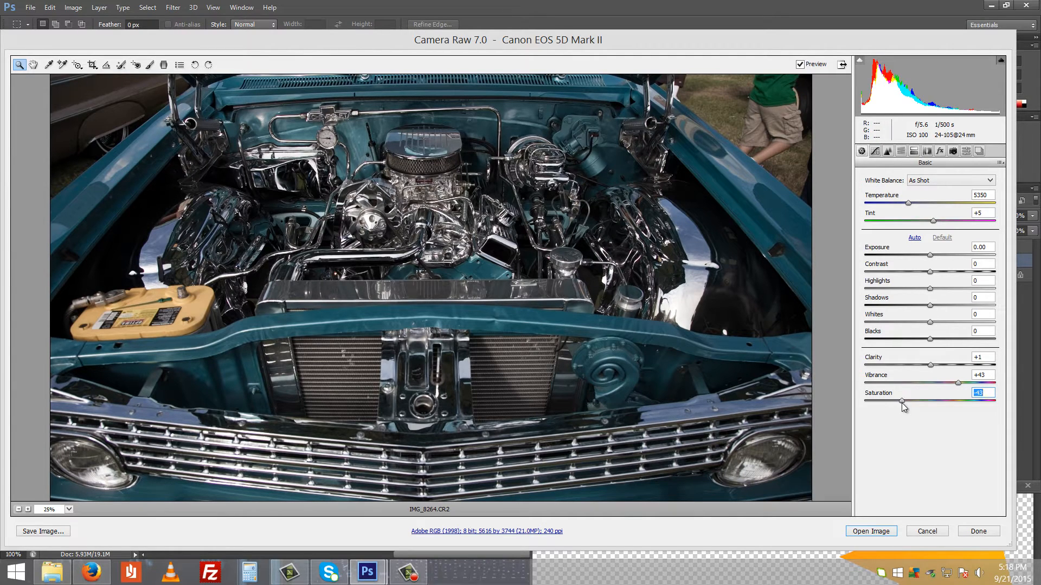
mouse_move(902, 402)
left_mouse_down()
mouse_move(1007, 403)
mouse_move(899, 414)
left_mouse_up()
left_click_drag(901, 400, 965, 402)
left_click_drag(944, 397, 919, 412)
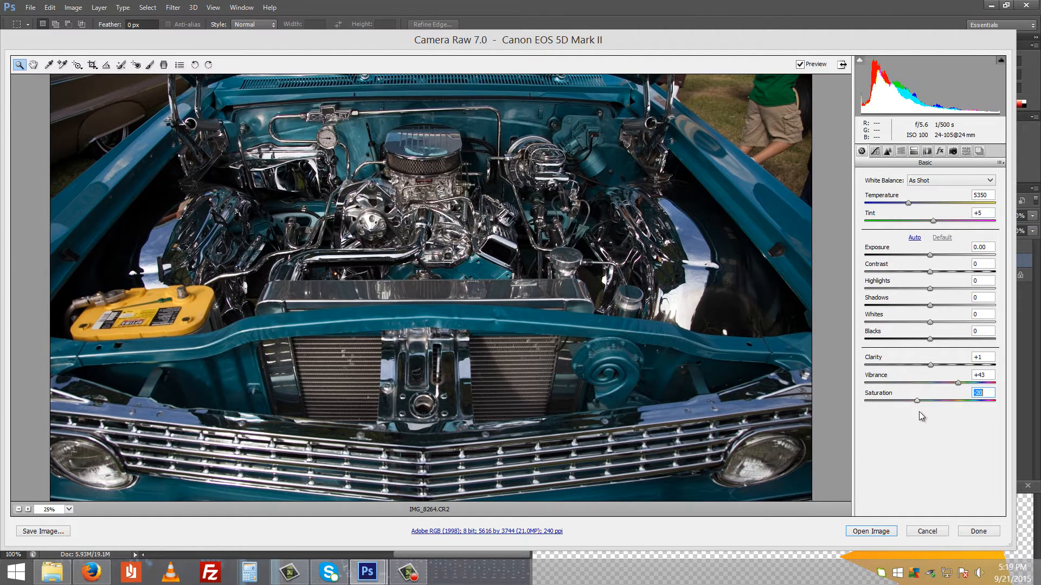
left_click_drag(919, 411, 945, 402)
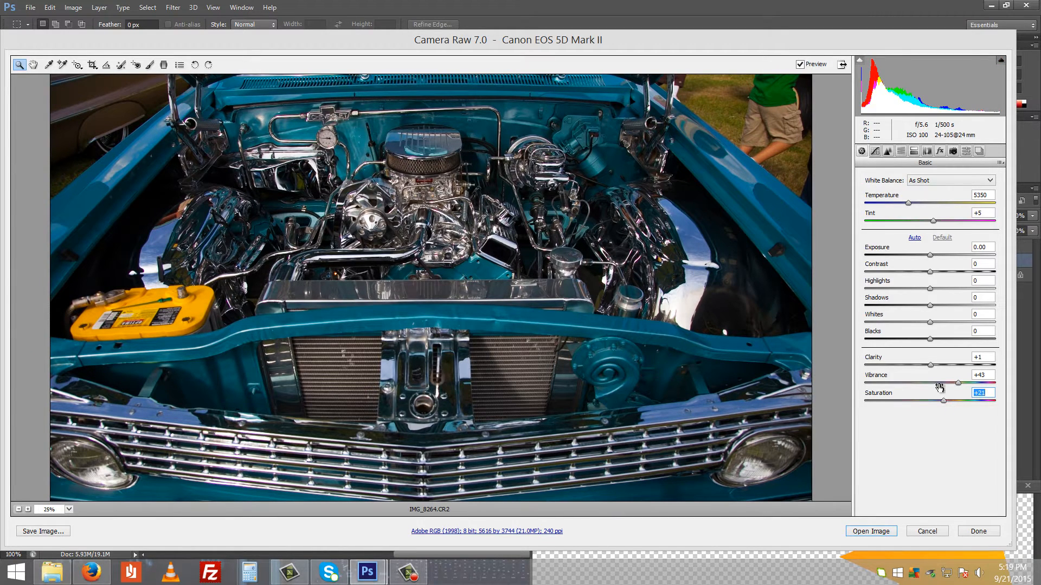
- Set Clarity to +43 and open the adjusted raw photo as a Photoshop document
left_click_drag(930, 366, 909, 376)
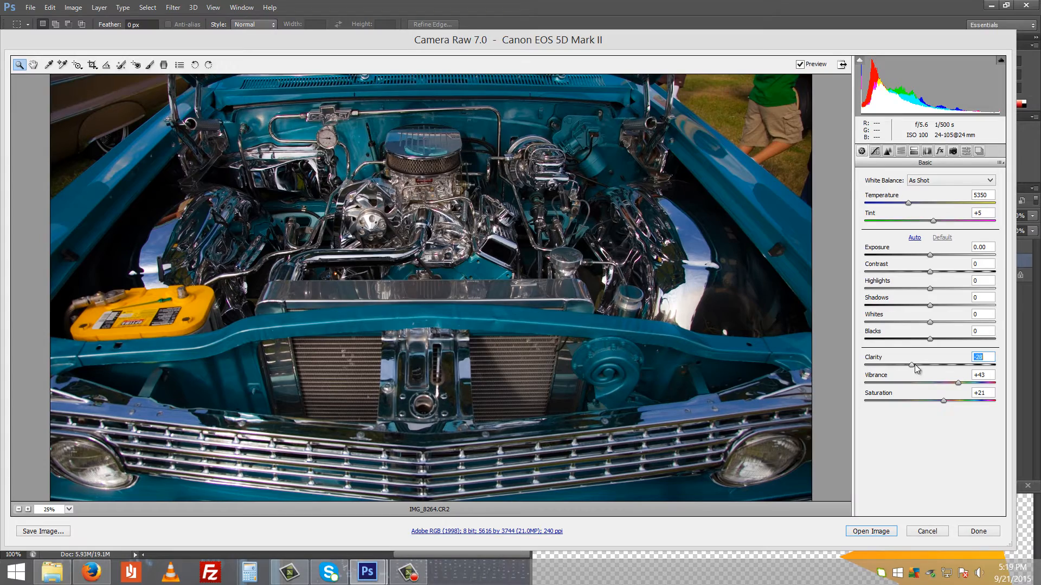
left_click_drag(915, 365, 968, 380)
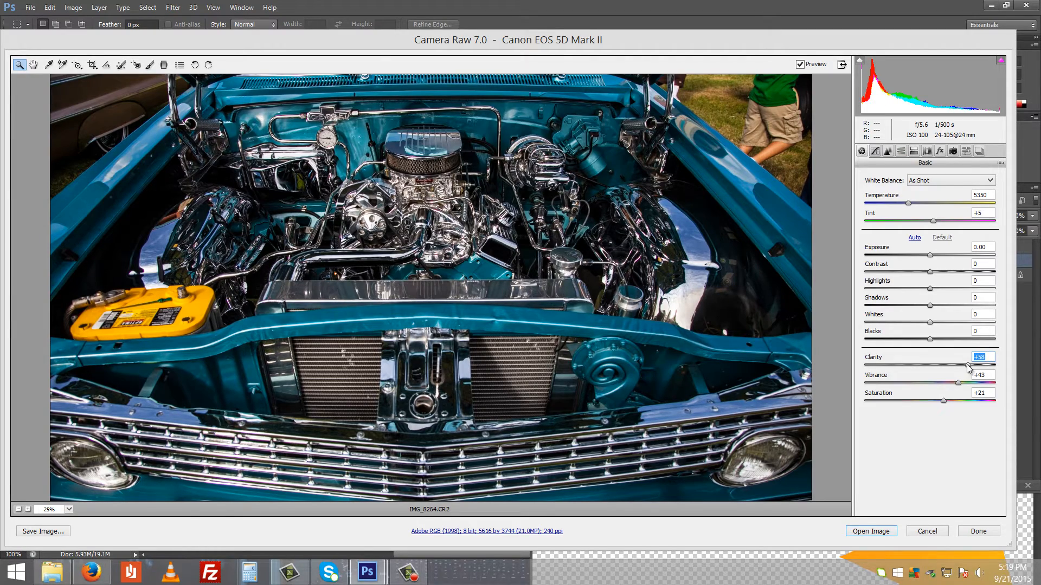
mouse_move(968, 367)
left_mouse_down()
mouse_move(1011, 357)
mouse_move(901, 367)
mouse_move(982, 355)
mouse_move(958, 363)
left_mouse_up()
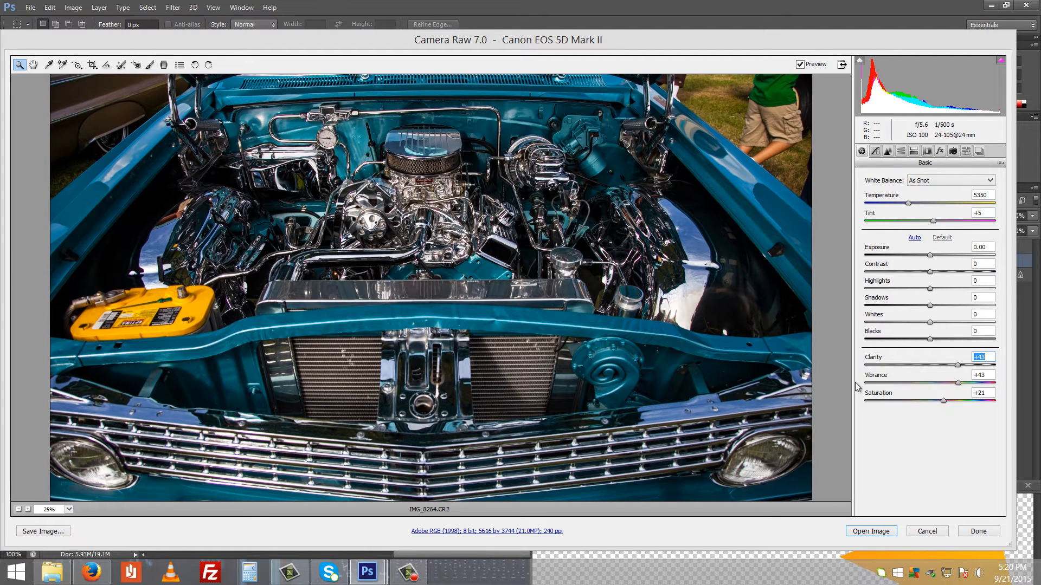
left_click(876, 532)
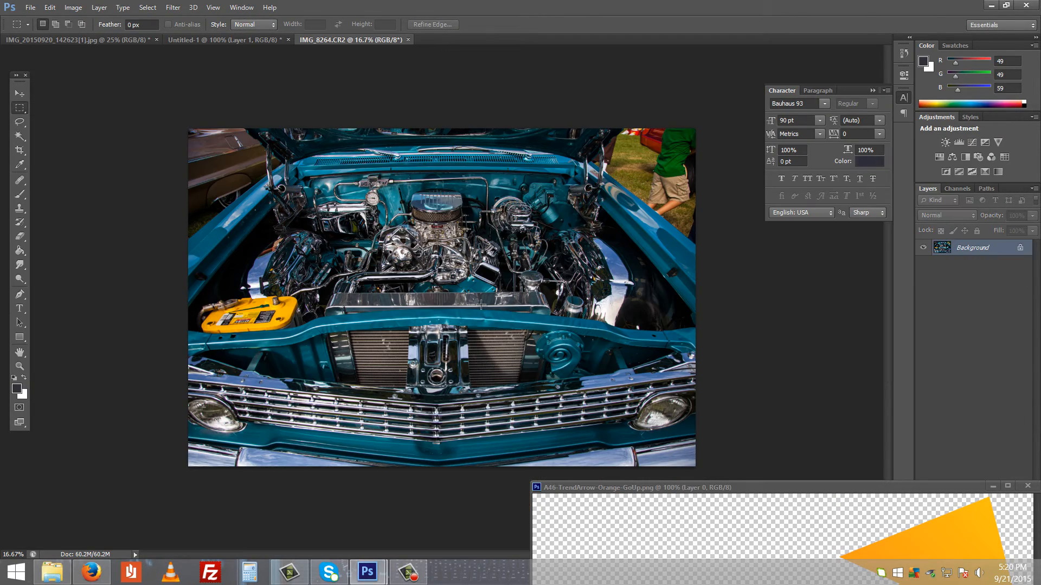
key("ctrl+plus")
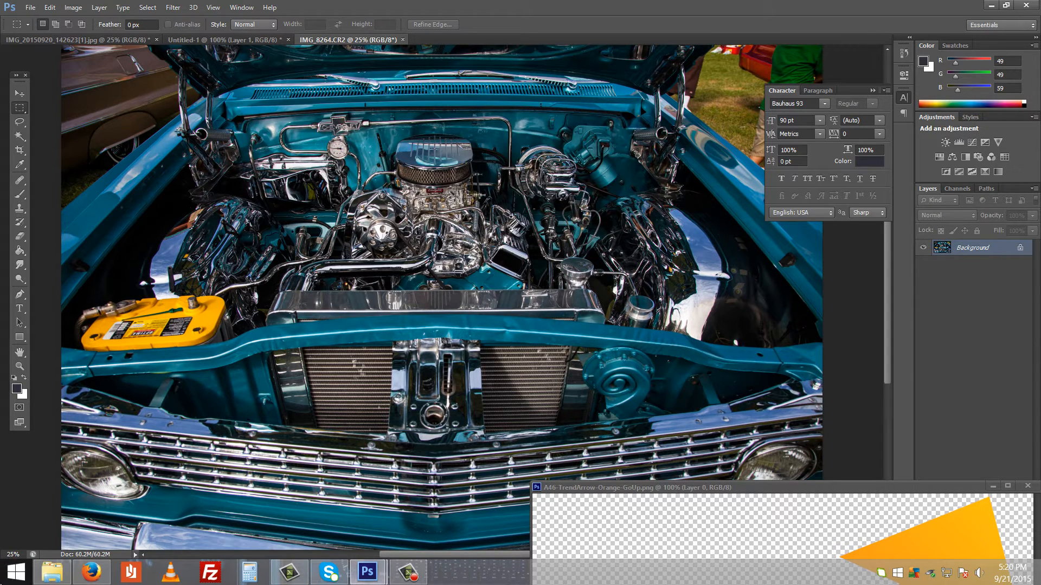
- Search the 100EOS5D folder for 8264 and open IMG_8264.JPG in Windows Photo Viewer
left_click(48, 575)
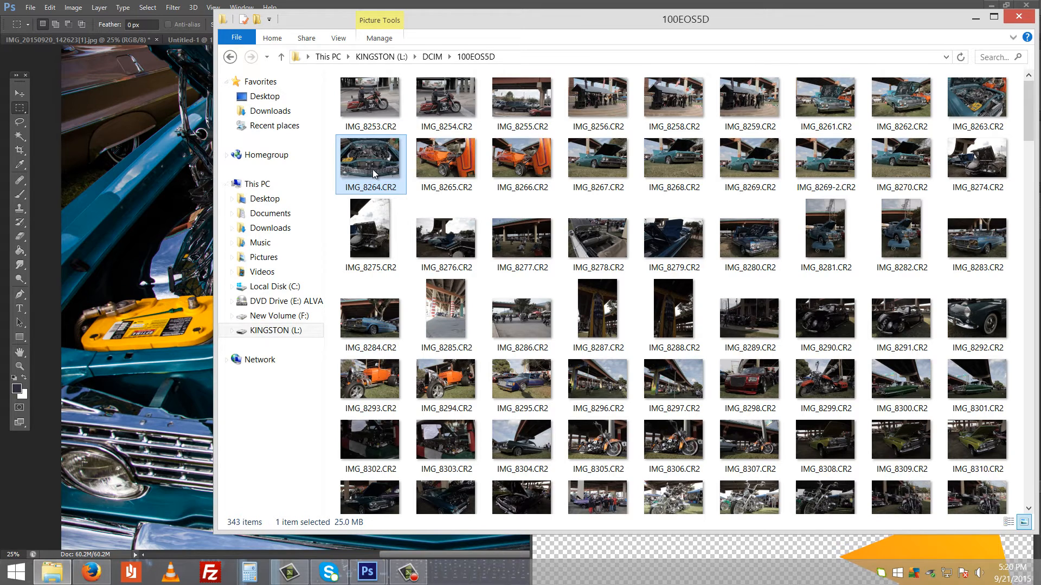
left_click(995, 57)
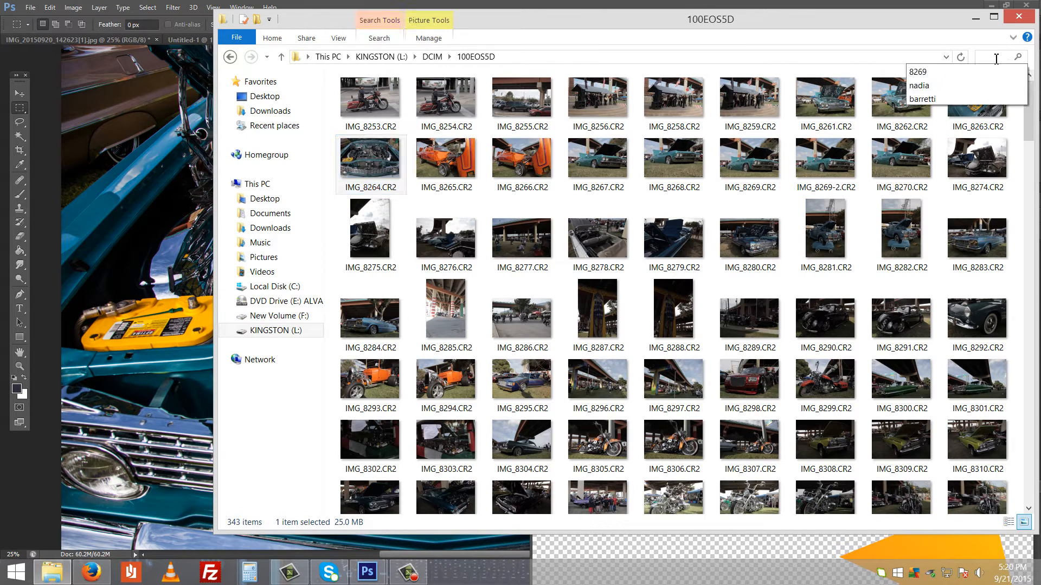
type("82")
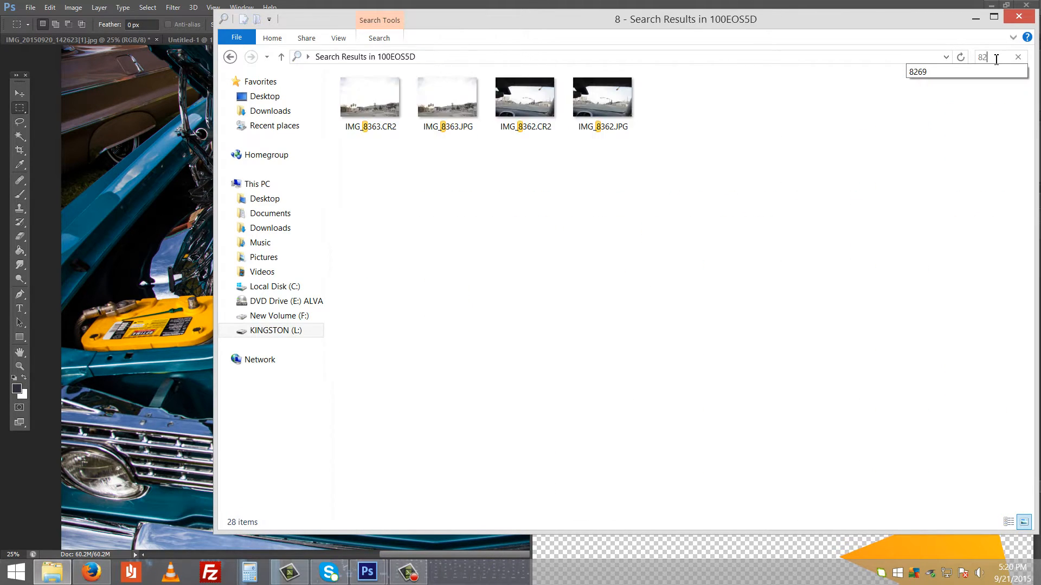
type("64")
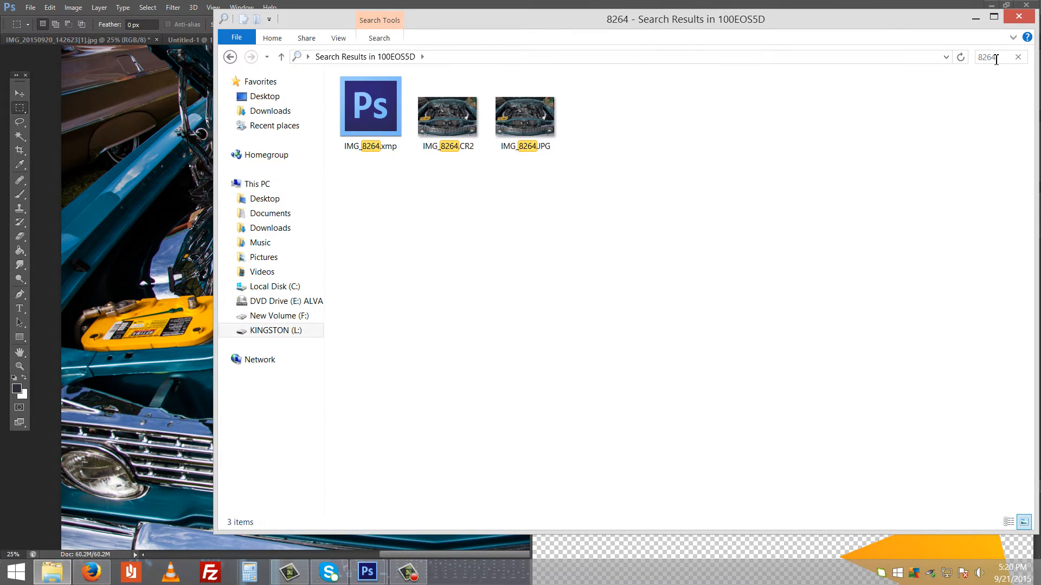
double_click(525, 122)
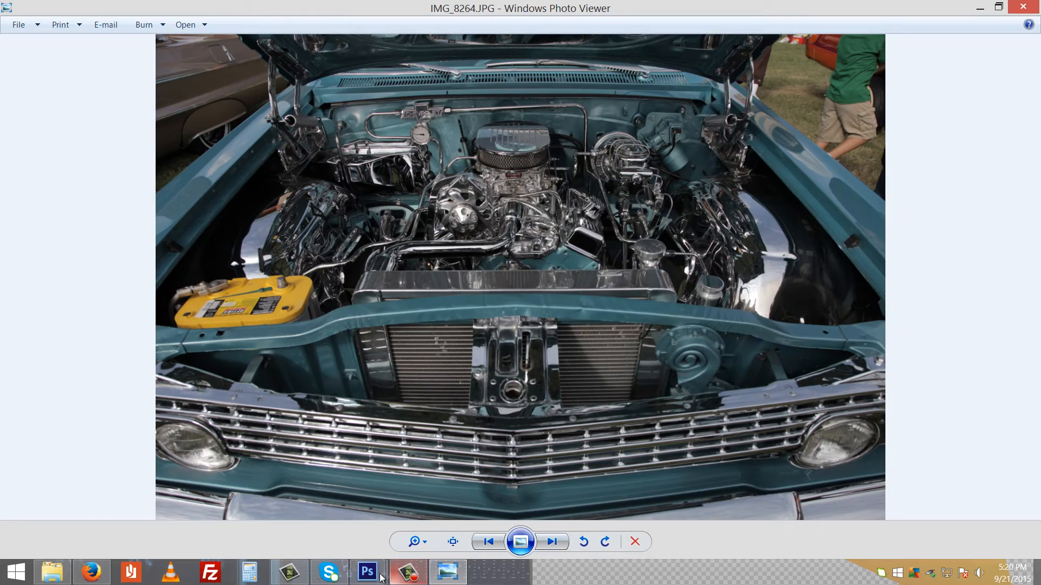
- Minimize the search results window and compare the camera's JPEG with the edited raw photo by alternating between the two
left_click(450, 577)
left_click(450, 578)
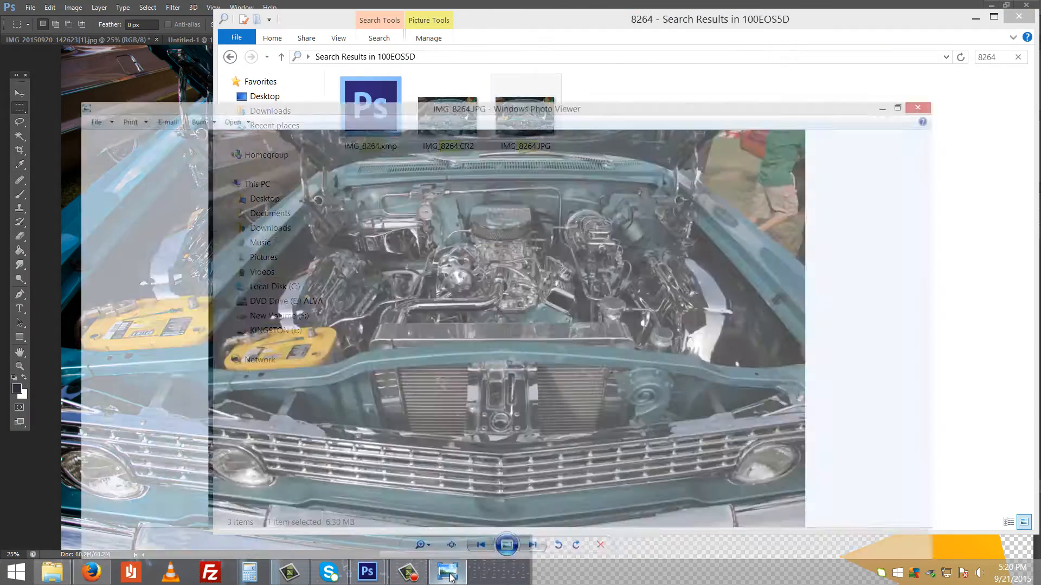
left_click(450, 578)
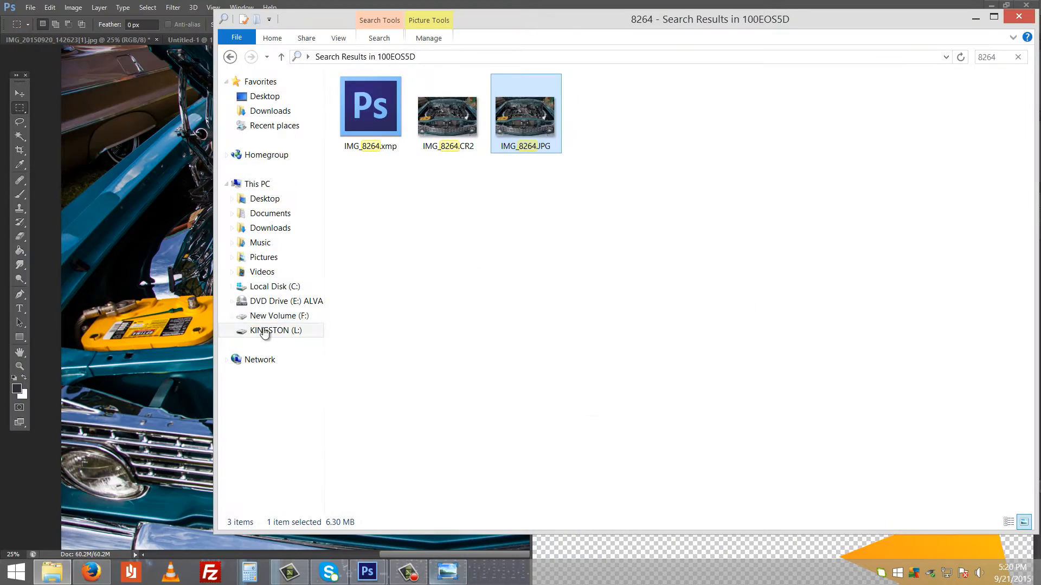
left_click(976, 20)
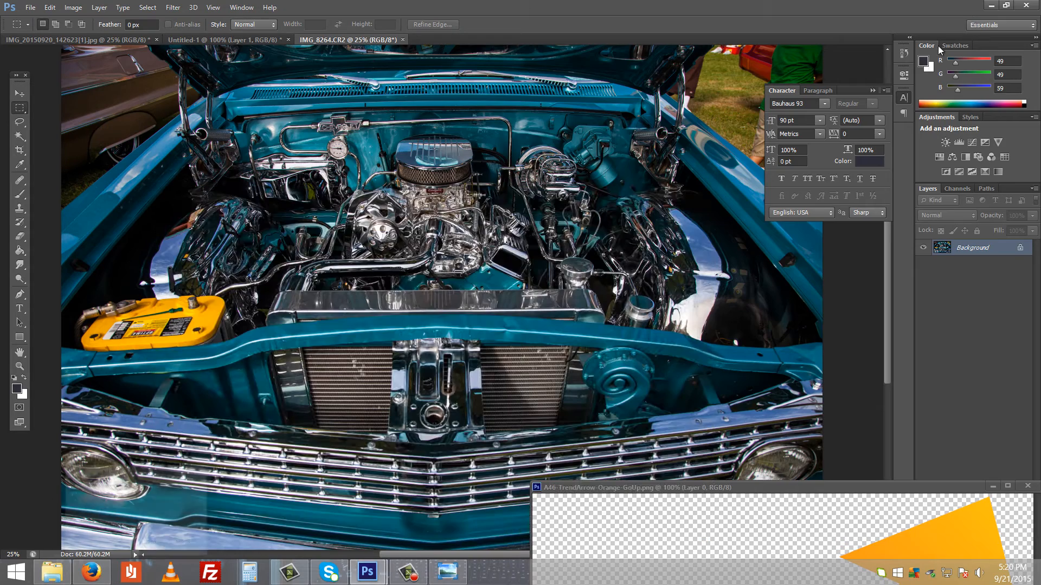
left_click(454, 576)
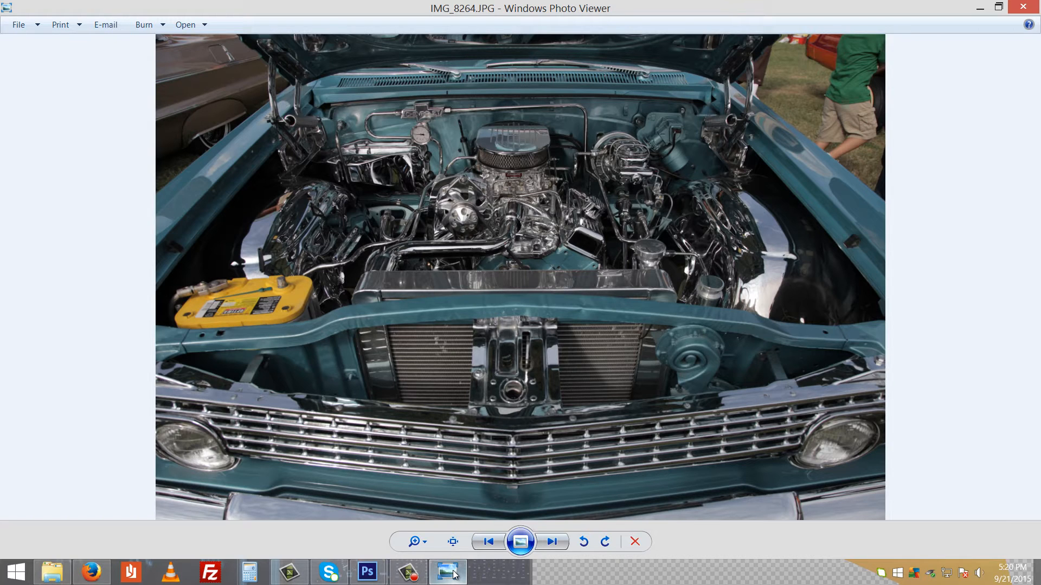
left_click(455, 576)
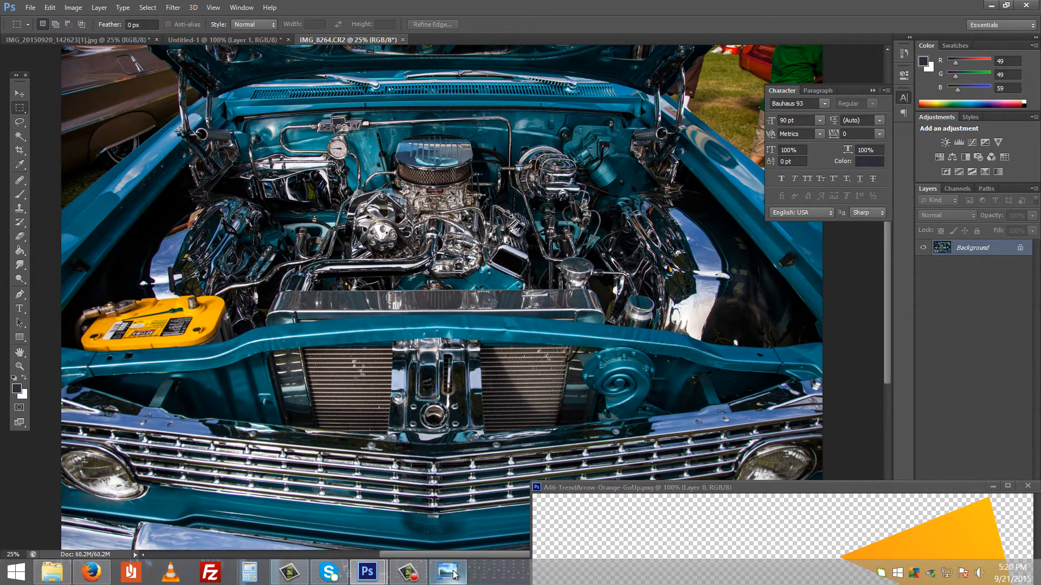
left_click(454, 576)
left_click(454, 575)
left_click(454, 575)
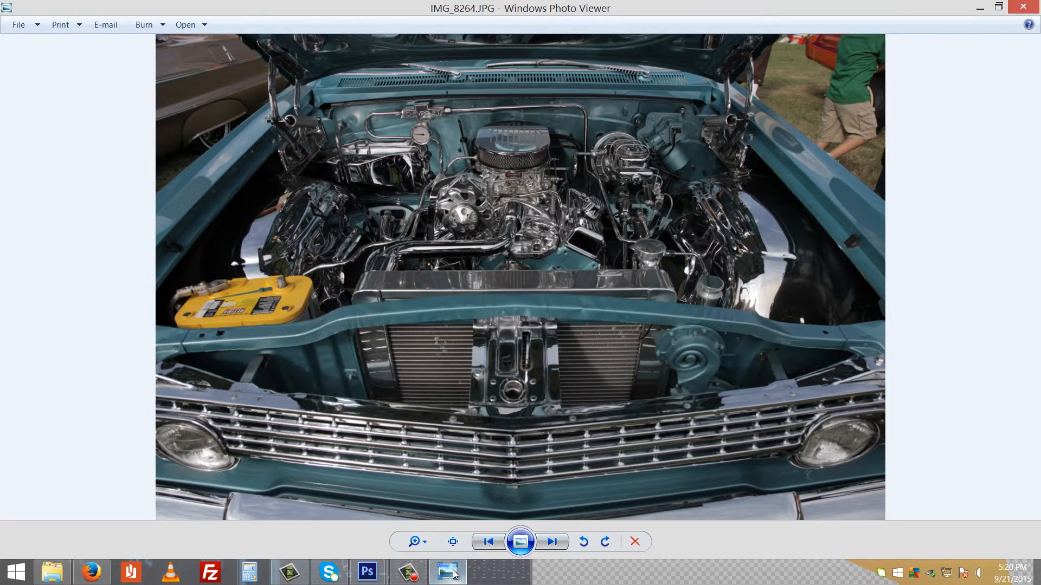
left_click(454, 575)
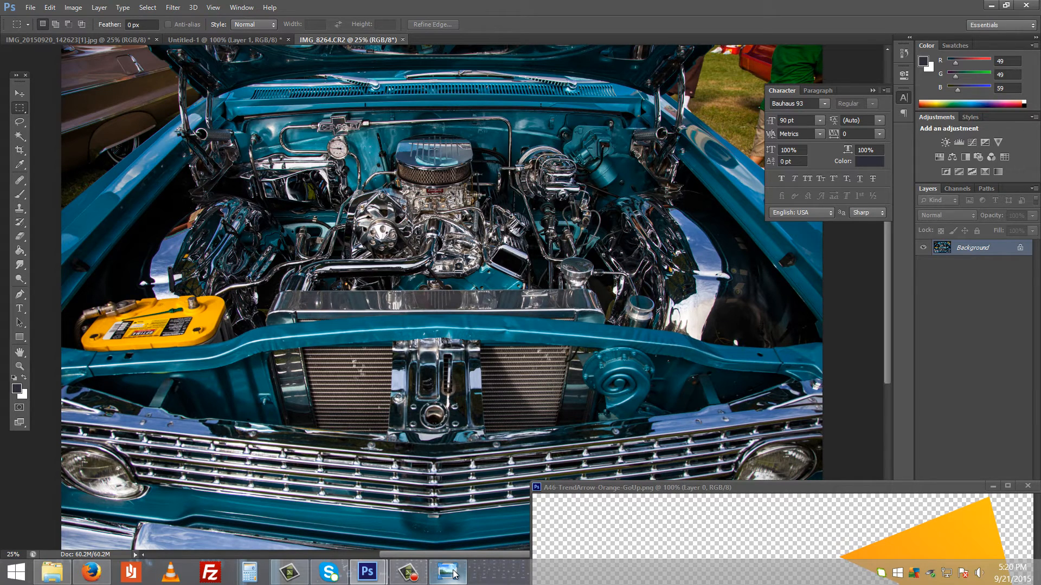
- View the camera's JPEG once more, close it, and close the IMG_8264.CR2 document without saving changes
left_click(454, 575)
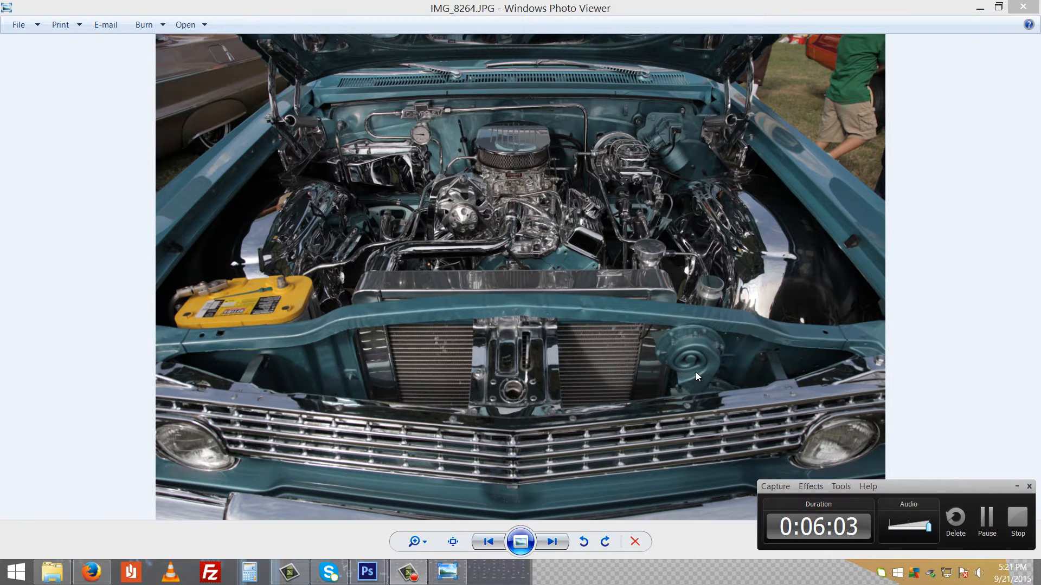
left_click(1021, 7)
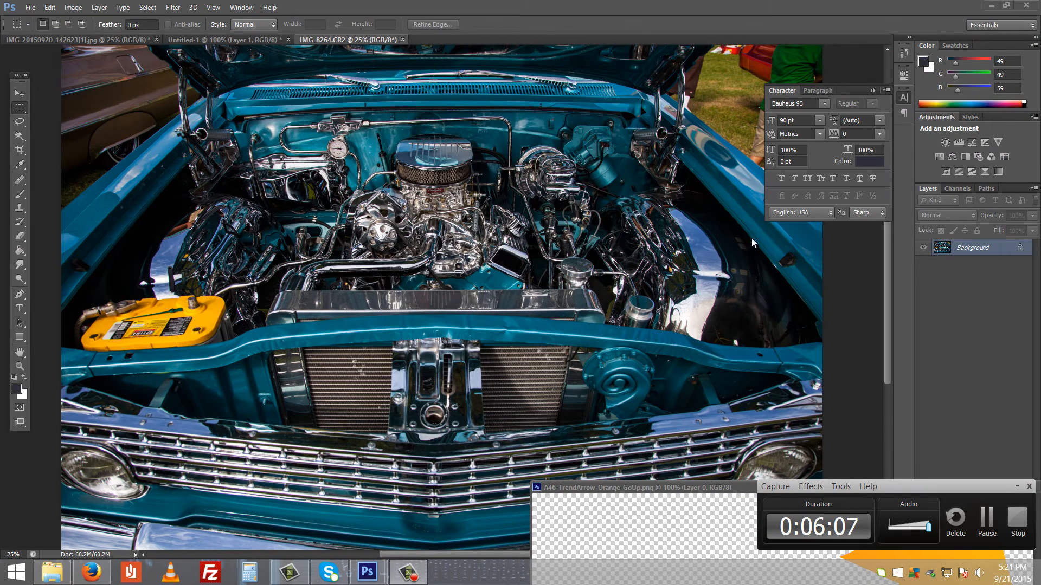
left_click(402, 40)
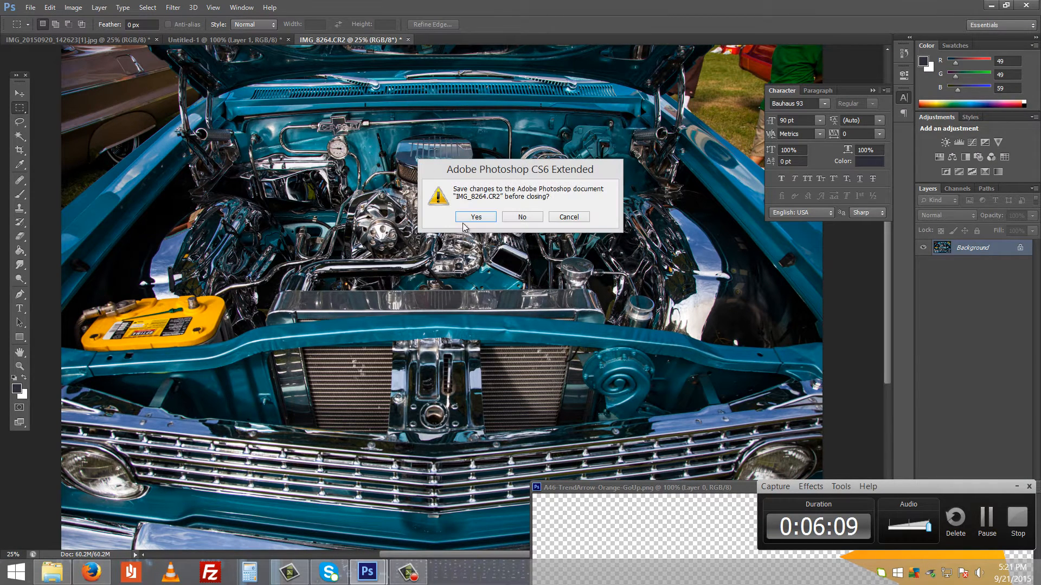
left_click(515, 216)
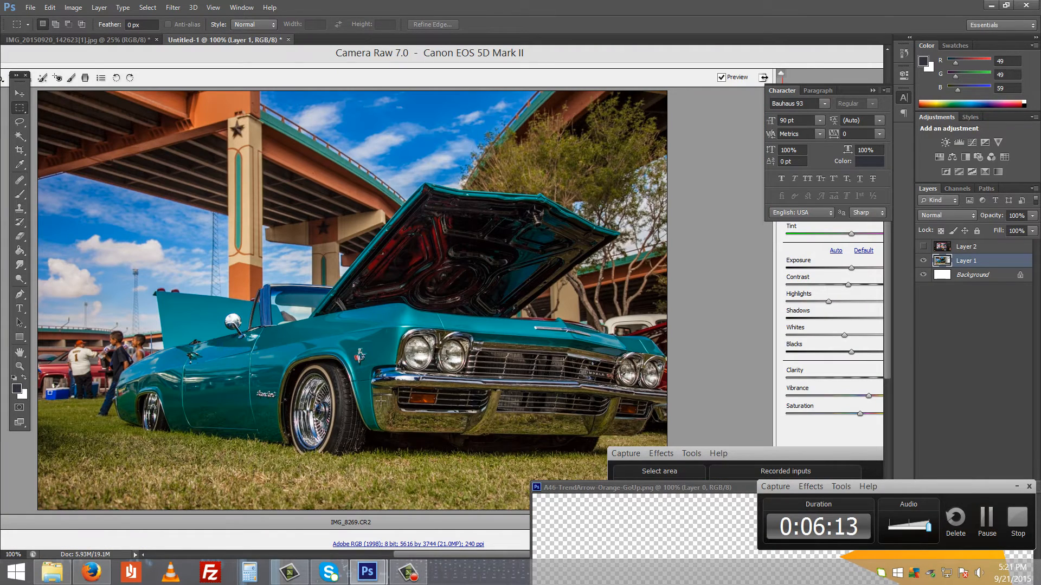
- Open IMG_8269 copy.psd from the desktop in Photoshop
mouse_move(102, 576)
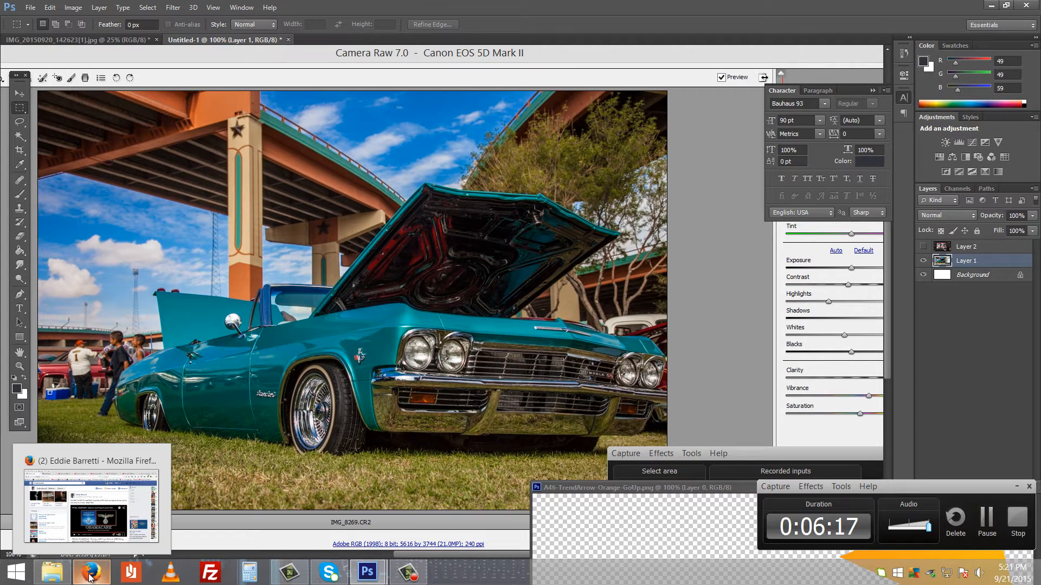
left_click(67, 579)
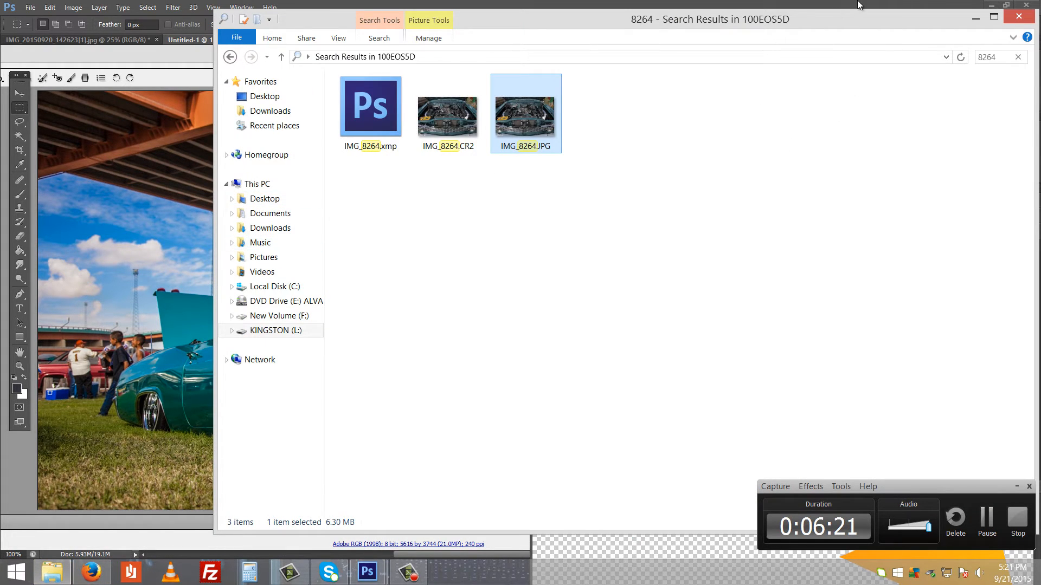
left_click(991, 6)
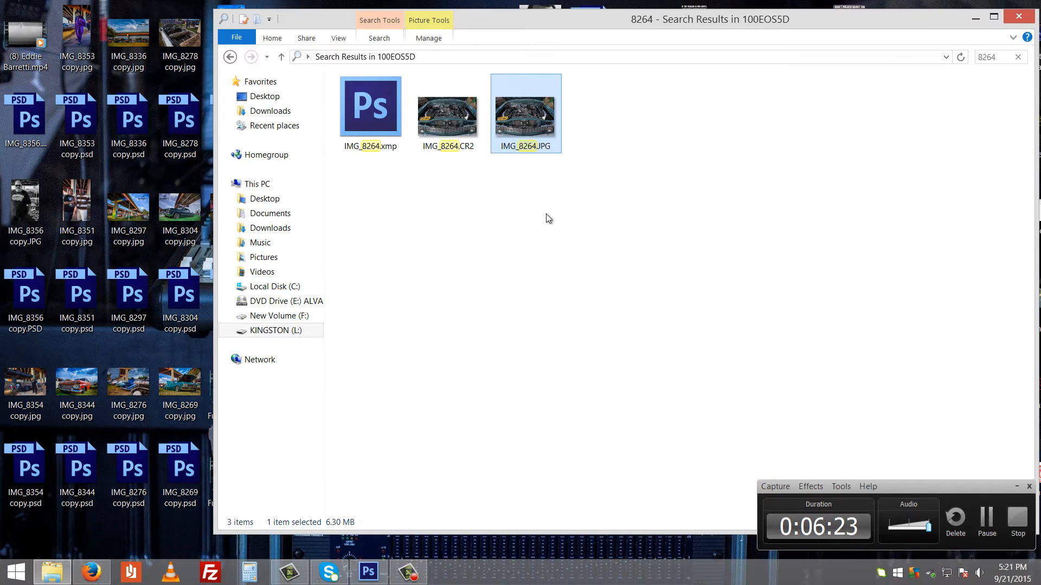
left_click(181, 466)
left_click(181, 466)
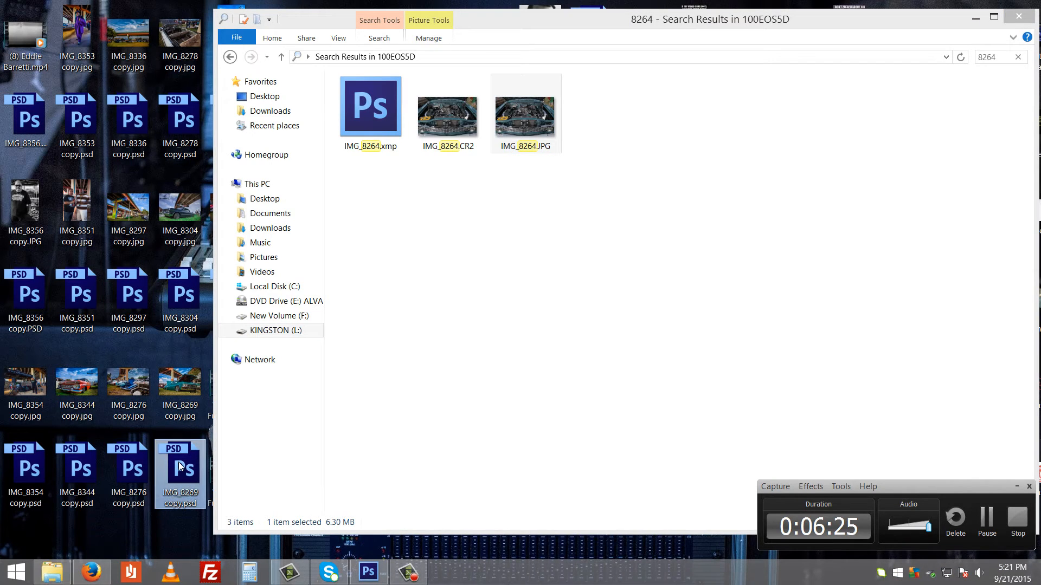
double_click(181, 466)
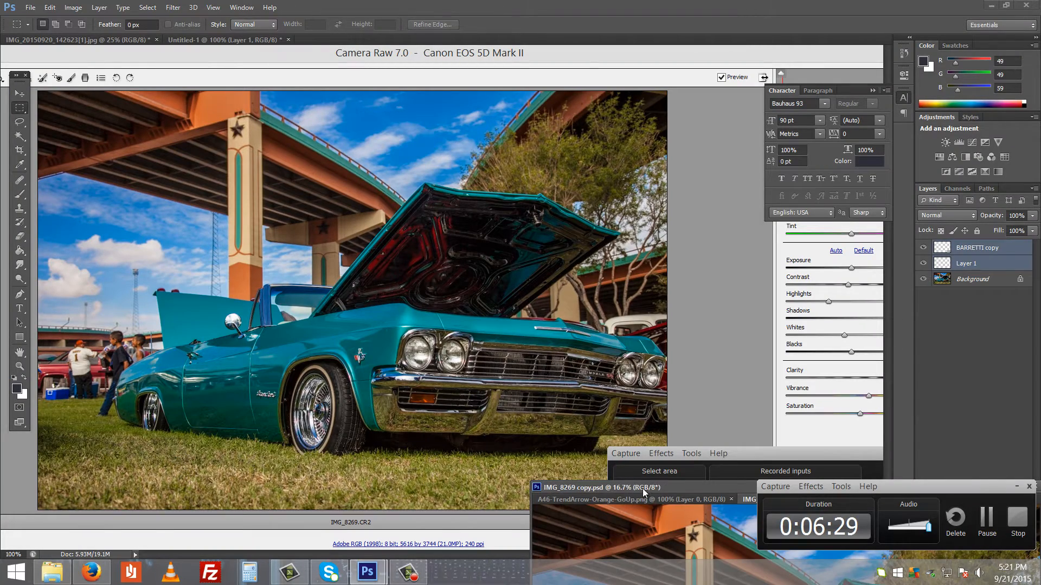
- Move the floating document window over the middle of the canvas, show the A46-TrendArrow-Orange-GoUp.png image and minimize the window
left_click_drag(642, 488, 315, 107)
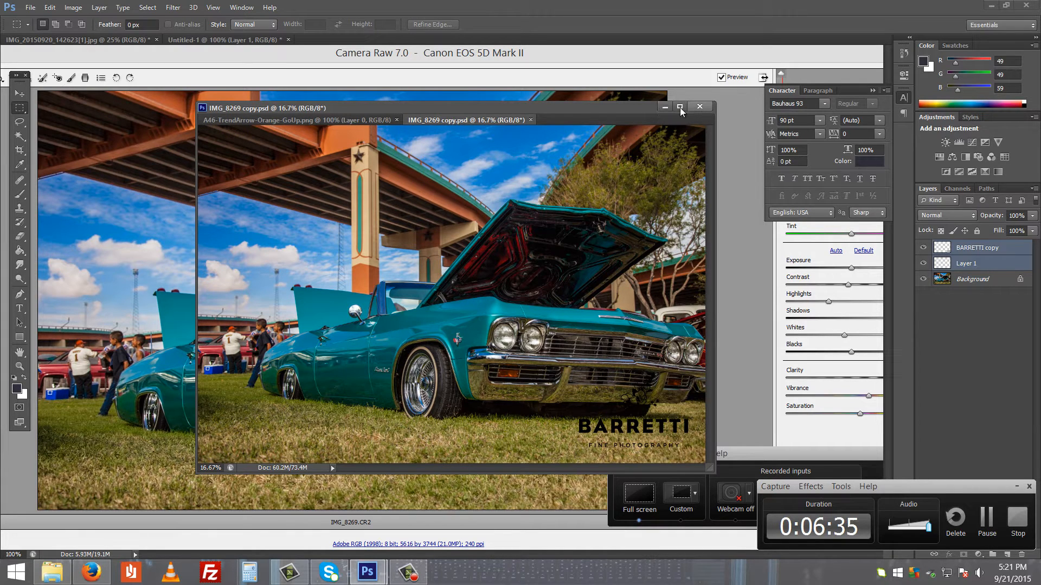
left_click(313, 121)
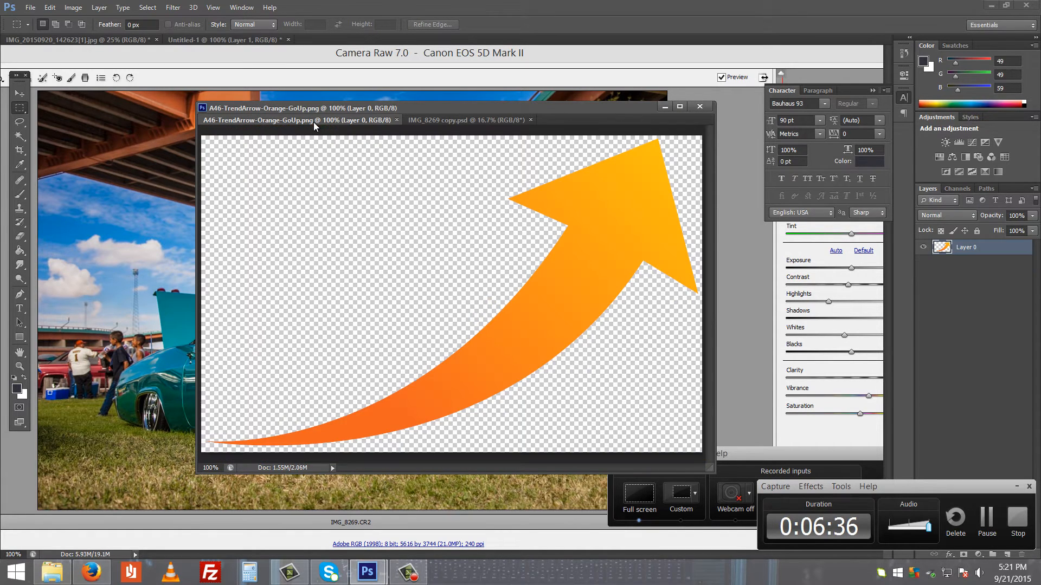
left_click(662, 106)
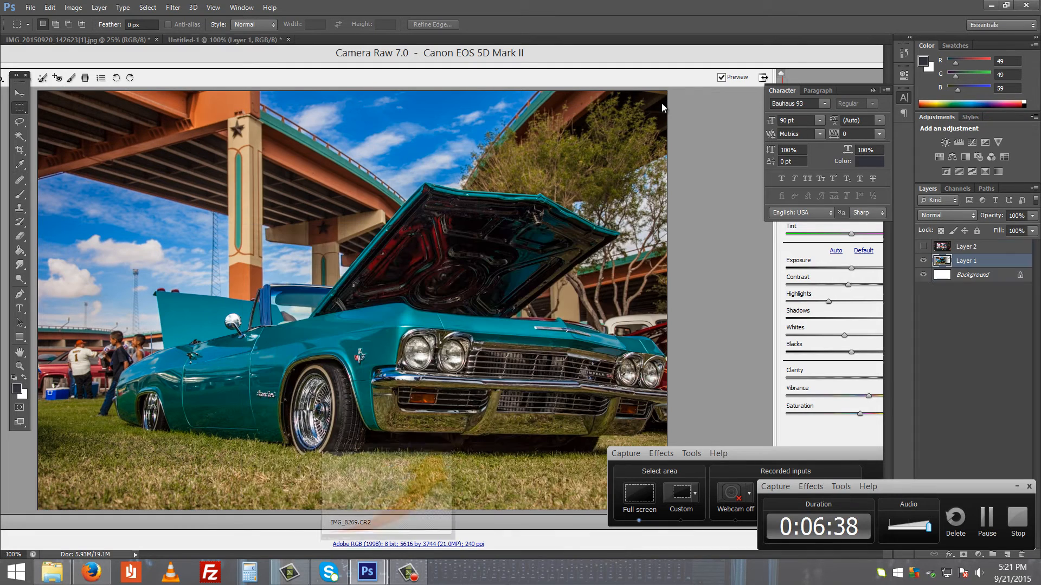
- Open IMG_8276 copy.psd from the desktop in Photoshop
left_click(990, 7)
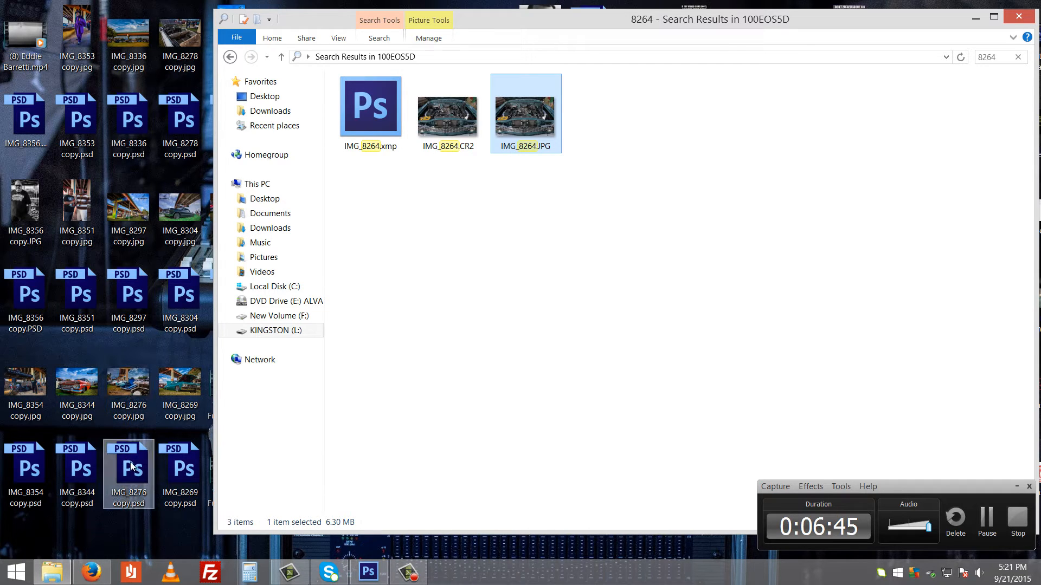
left_click(133, 384)
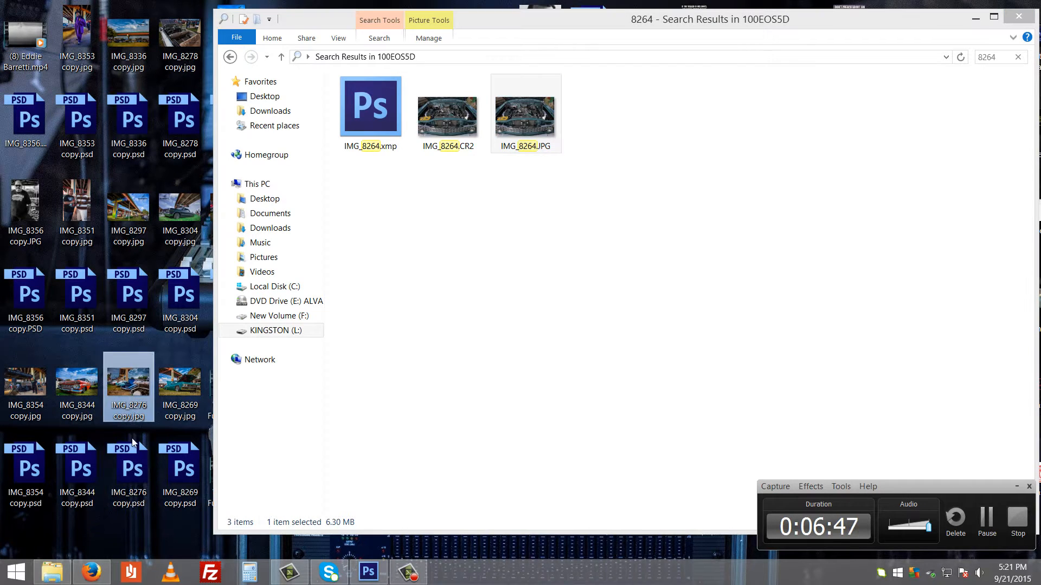
double_click(135, 471)
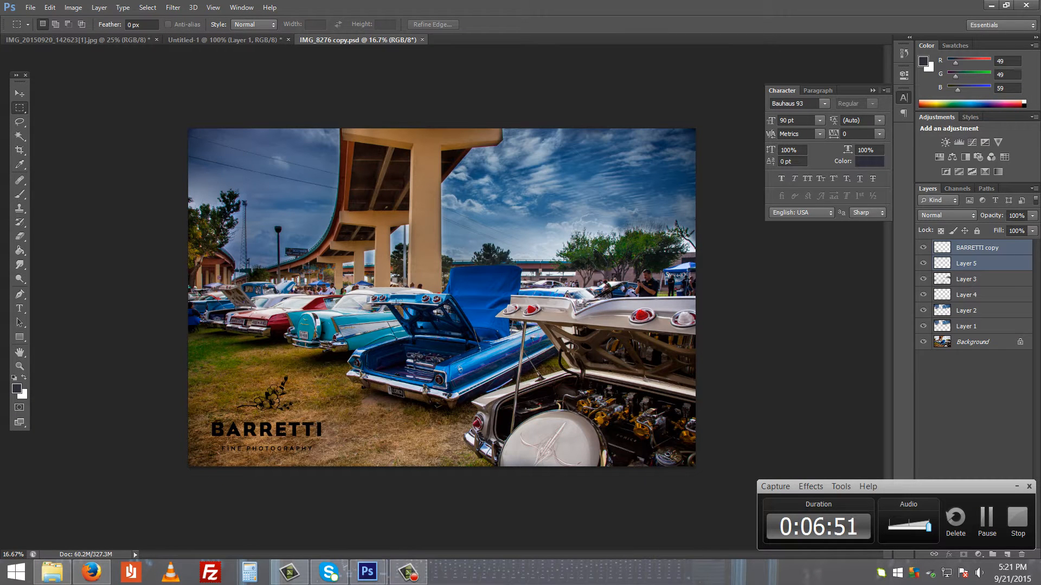
- Toggle the two watermark layers to show their effect, and hide the watermark text layer, Layer 5 and Layer 3
left_click(923, 249)
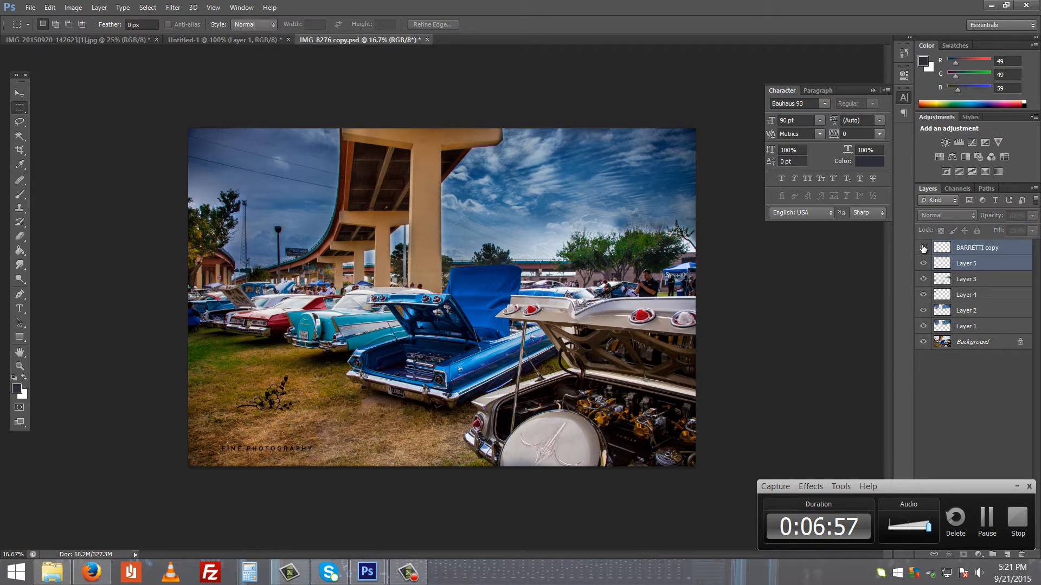
left_click(924, 264)
left_click(923, 264)
left_click(924, 249)
left_click(923, 248)
left_click(924, 264)
left_click(923, 280)
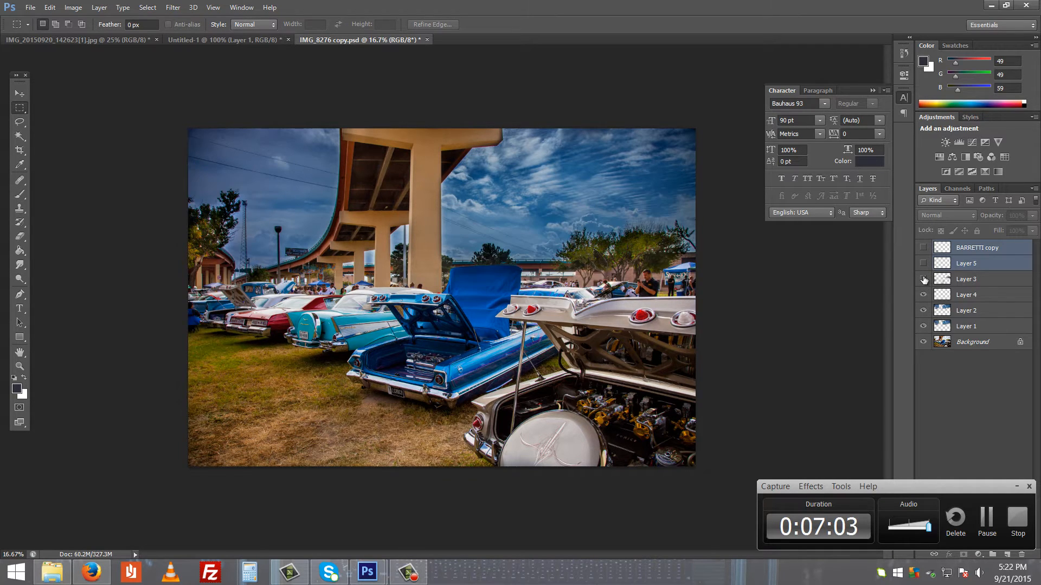
- Hide Layer 4, Layer 2 and Layer 1, and toggle the Background layer off and on
left_click(923, 295)
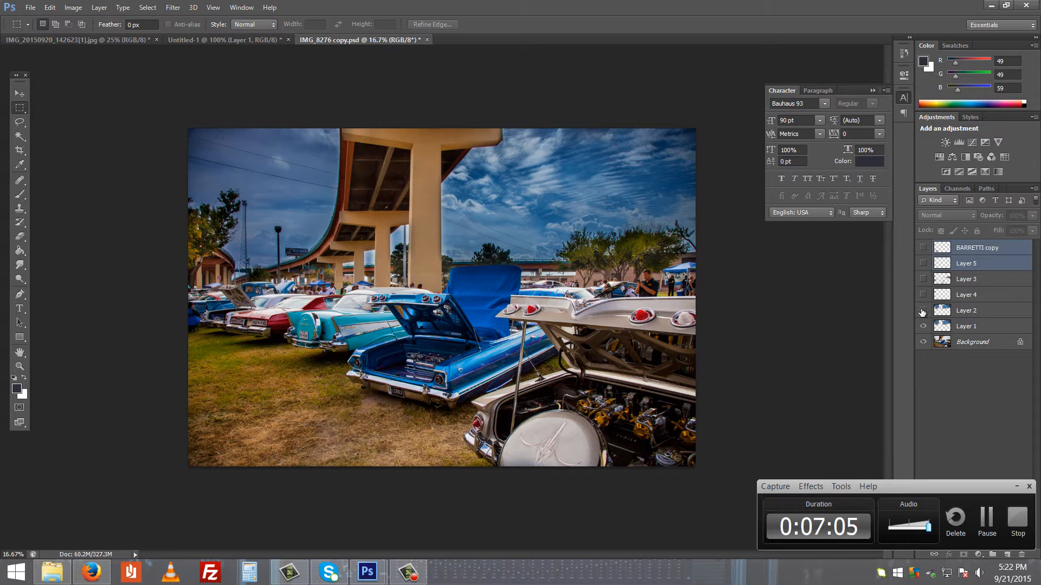
left_click(923, 311)
left_click(923, 326)
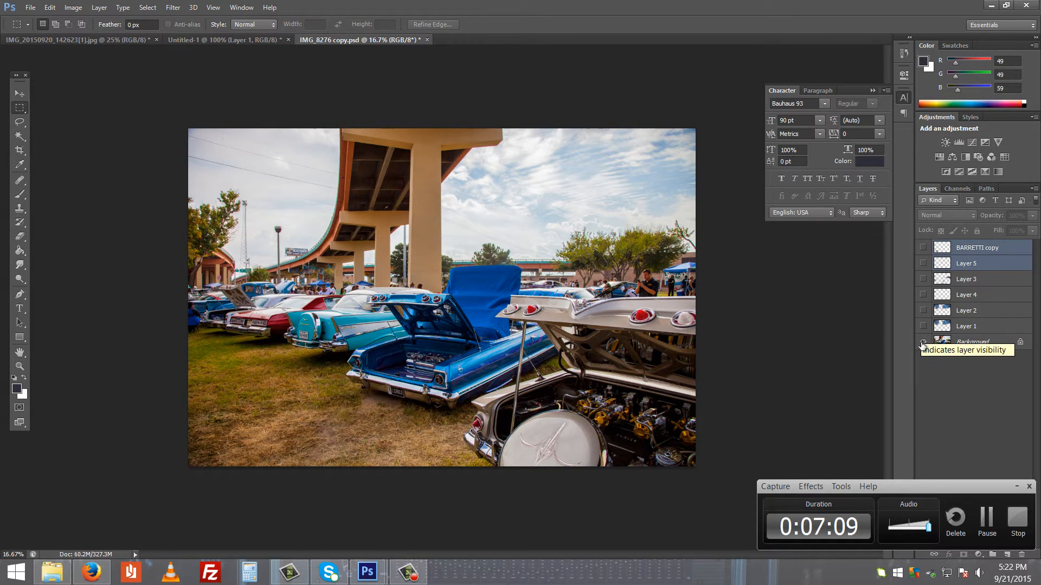
left_click(922, 344)
left_click(922, 344)
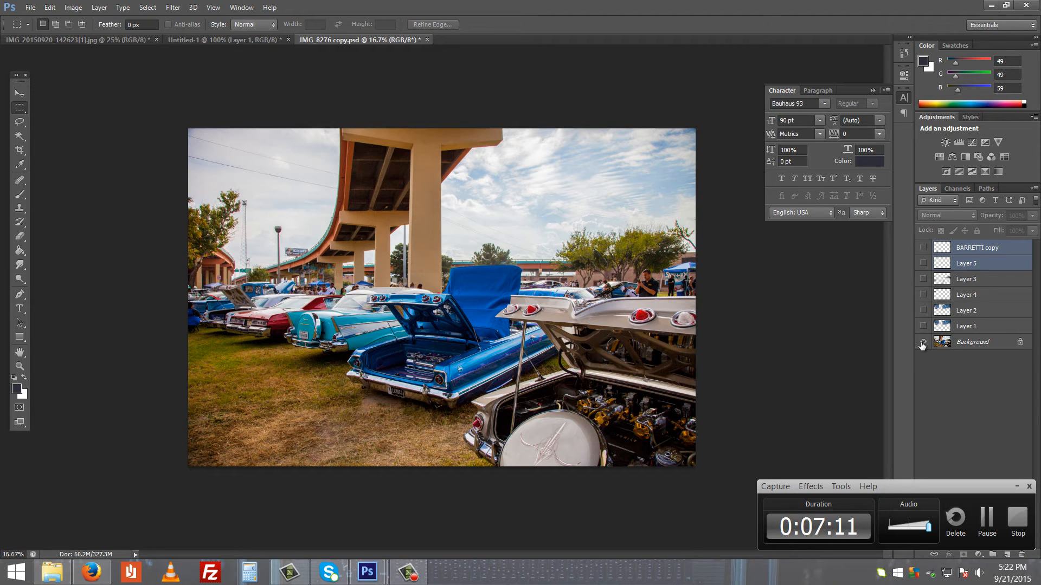
- Show Layer 1, Layer 2 and Layer 4 again to view the darkened sky edits
left_click(923, 326)
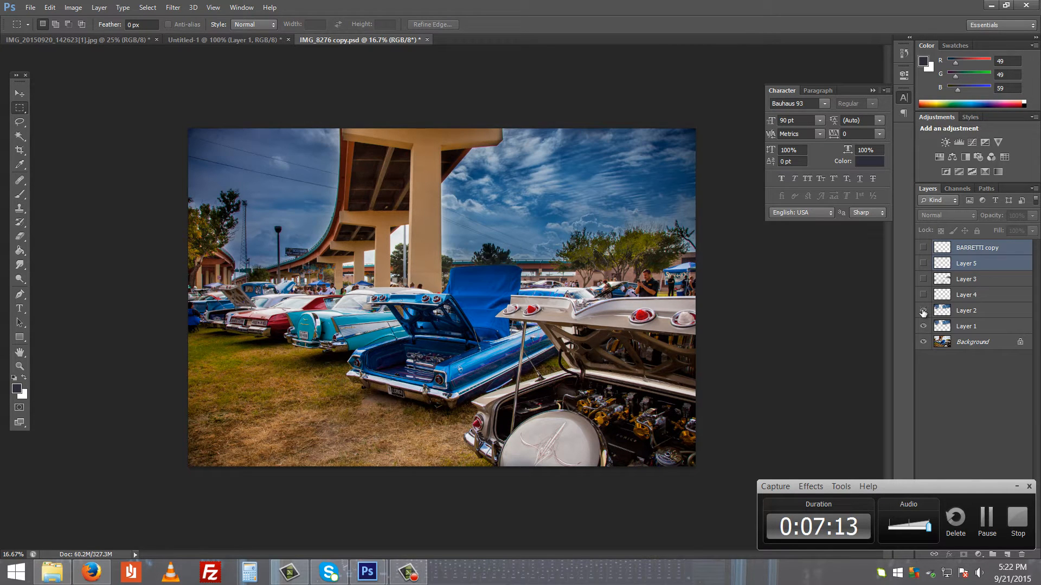
left_click(923, 311)
left_click(923, 295)
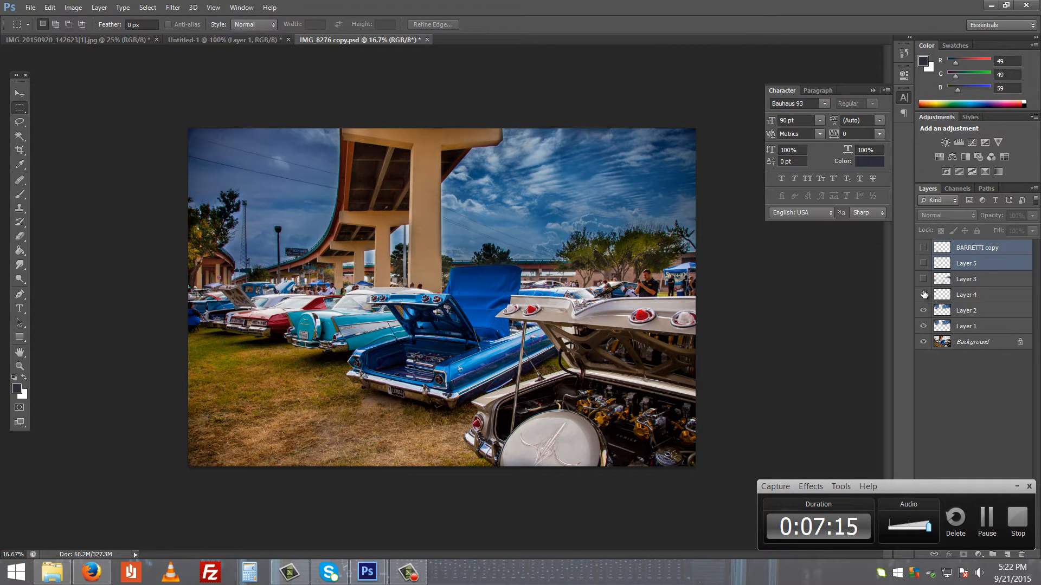
- Select Layer 4 and repeatedly toggle its visibility to compare the photo with and without it, leaving it hidden
left_click(923, 295)
left_click(923, 295)
left_click(923, 295)
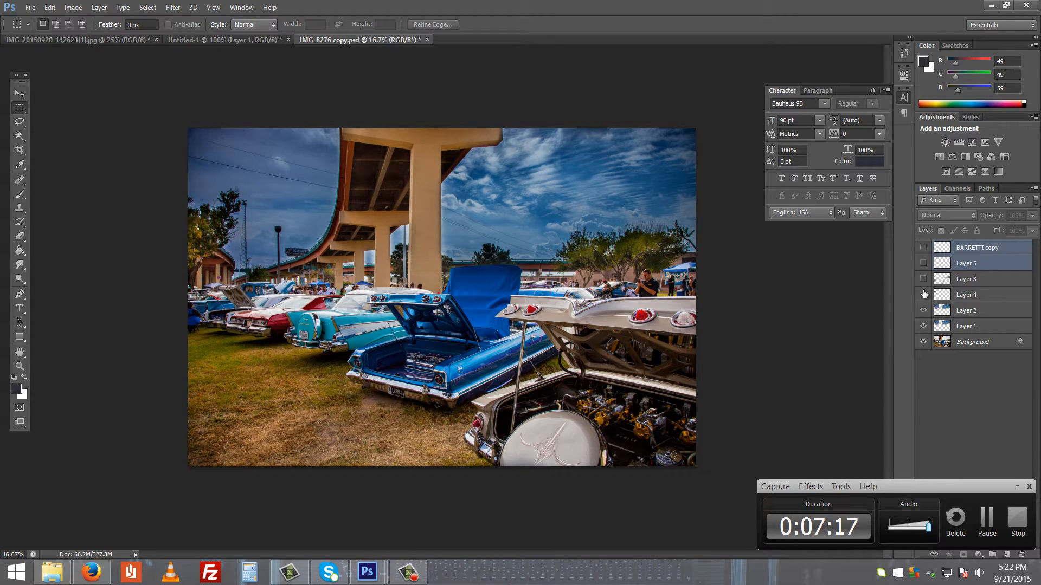
left_click(923, 295)
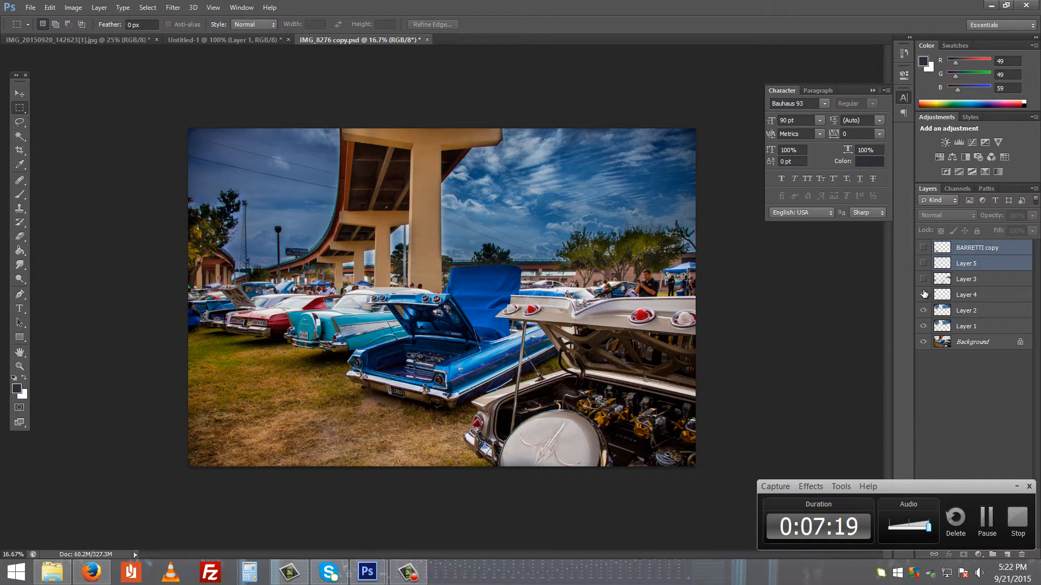
left_click(923, 295)
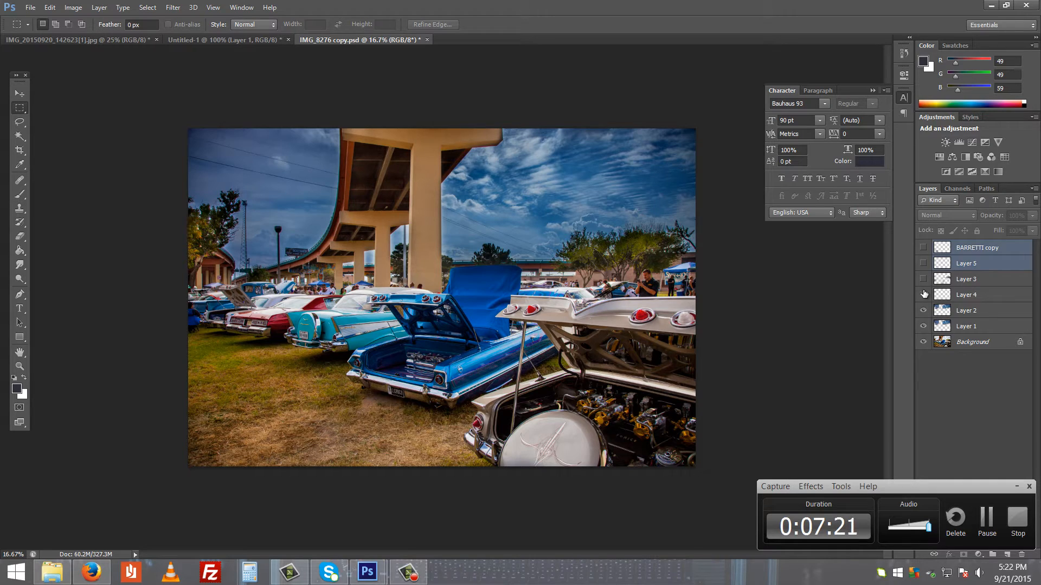
left_click(923, 295)
left_click(923, 296)
left_click(971, 298)
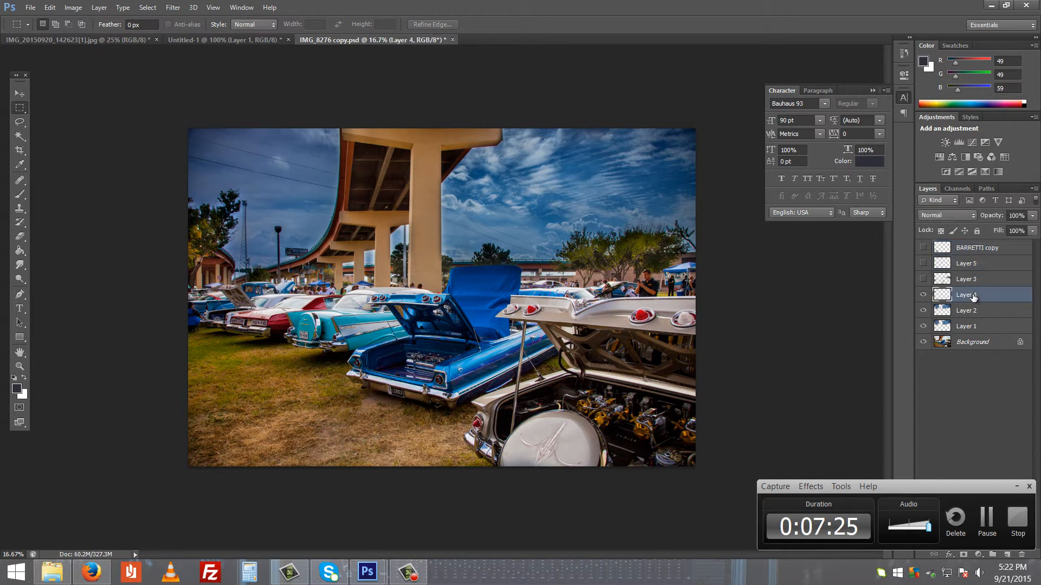
left_click(923, 295)
left_click(924, 295)
left_click(924, 294)
left_click(923, 295)
left_click(924, 295)
left_click(927, 296)
left_click(927, 296)
left_click(928, 297)
left_click(928, 297)
- Compare the photo with and without Layer 2 by toggling its visibility, and hide Layer 1 and Layer 2
left_click(924, 313)
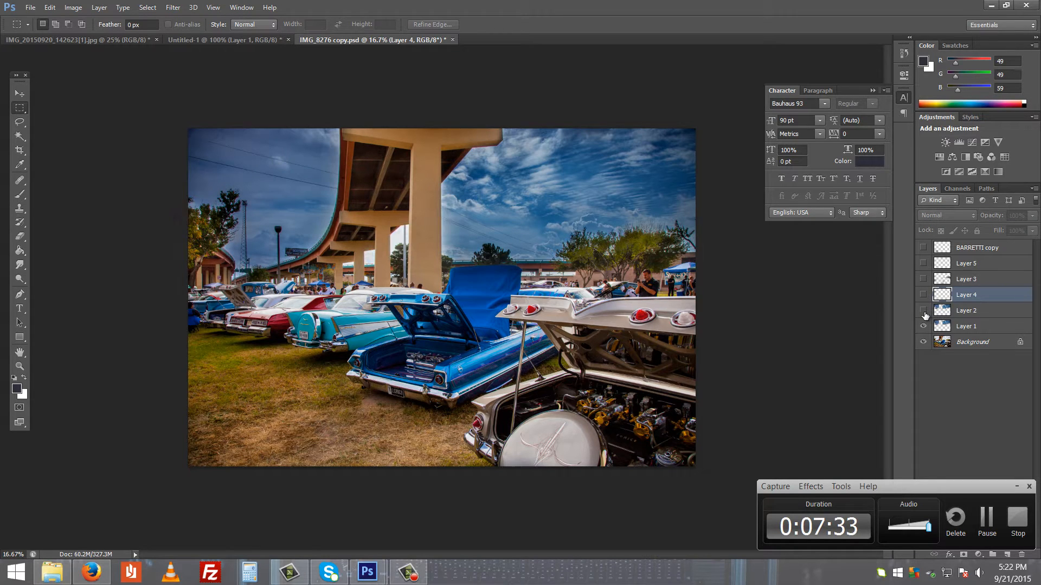
left_click(924, 313)
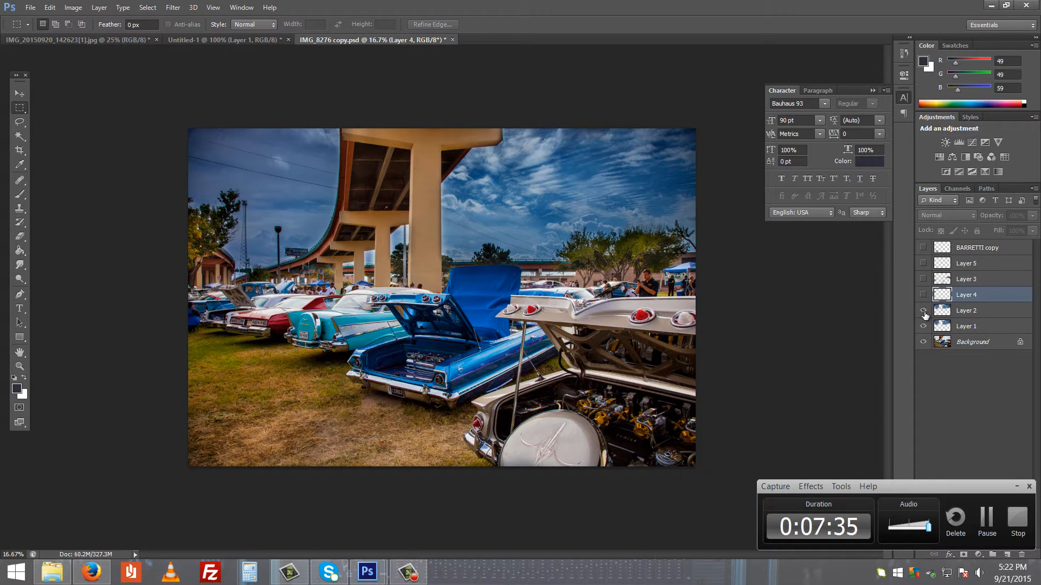
left_click(924, 313)
left_click(924, 313)
left_click(924, 313)
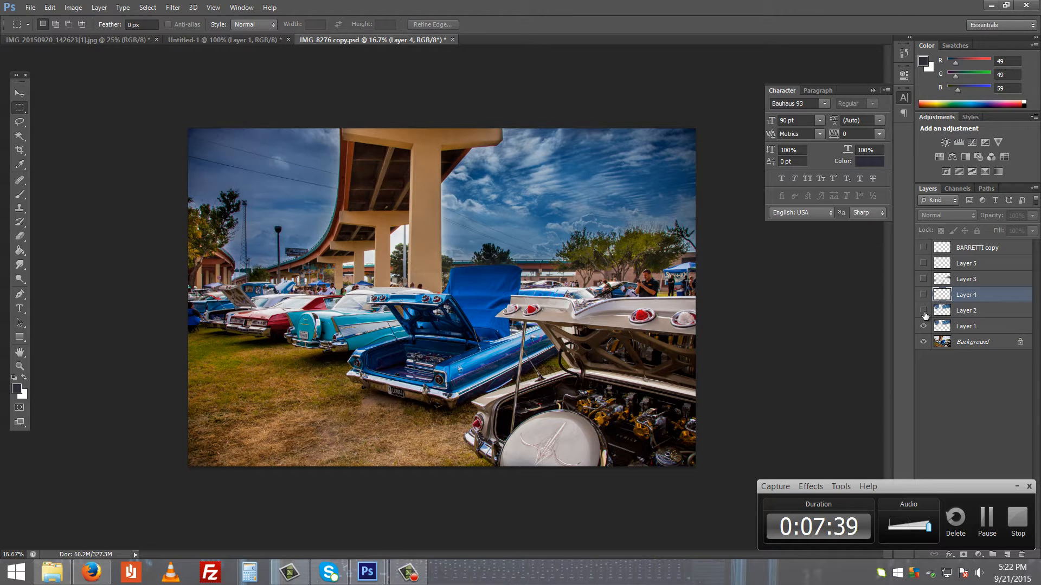
left_click(924, 313)
left_click(923, 326)
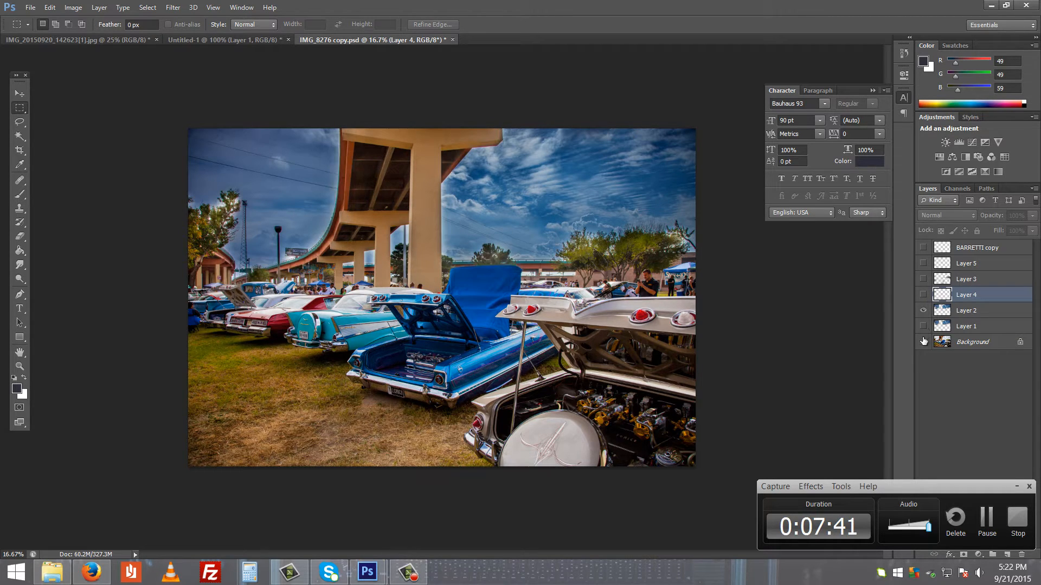
left_click(922, 313)
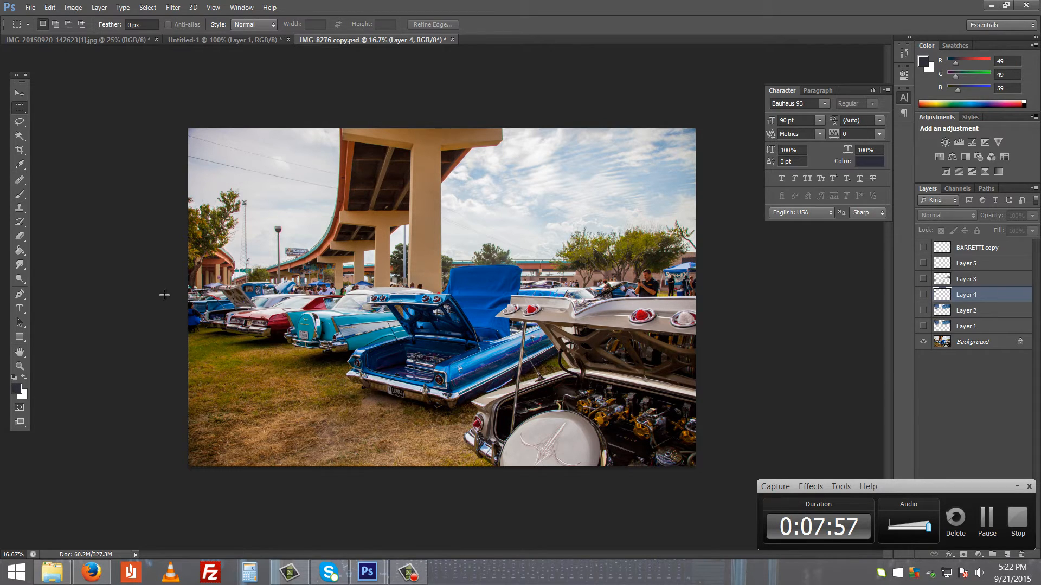
- Browse to the 100EOS5D folder inside DCIM on the KINGSTON (L:) drive in File Explorer
left_click(52, 572)
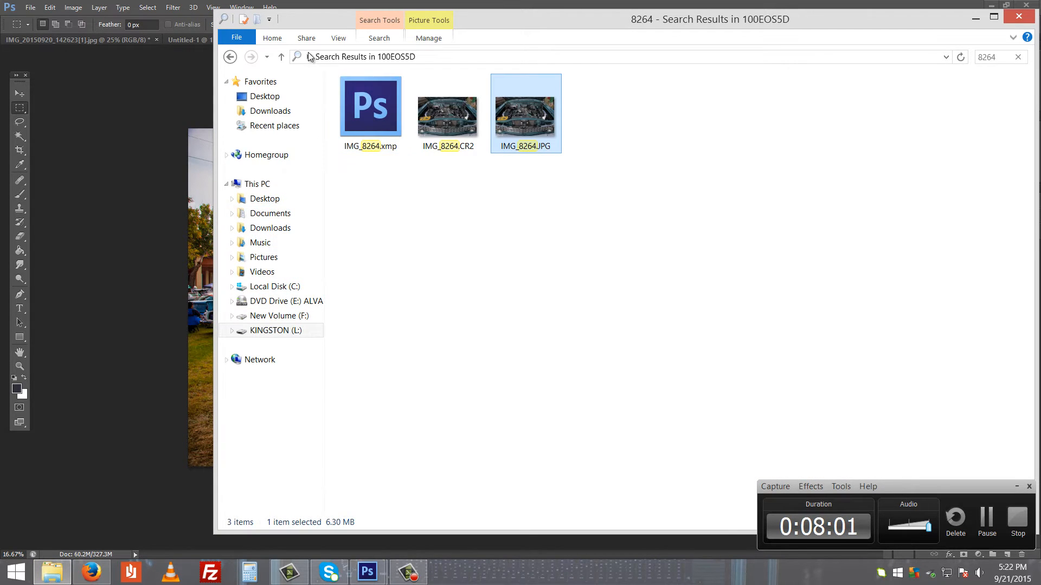
left_click(279, 316)
left_click(276, 330)
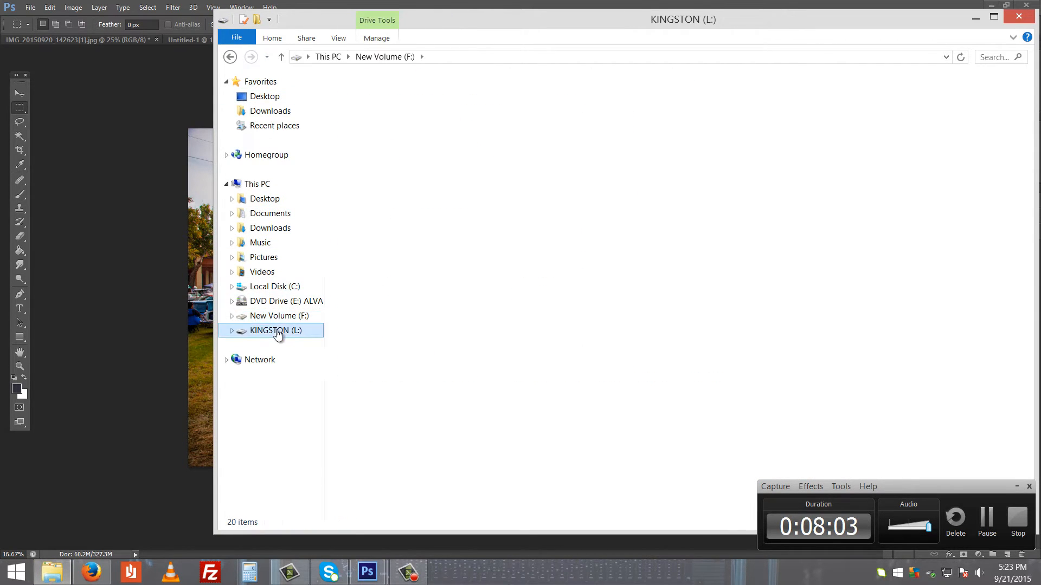
double_click(361, 113)
double_click(362, 104)
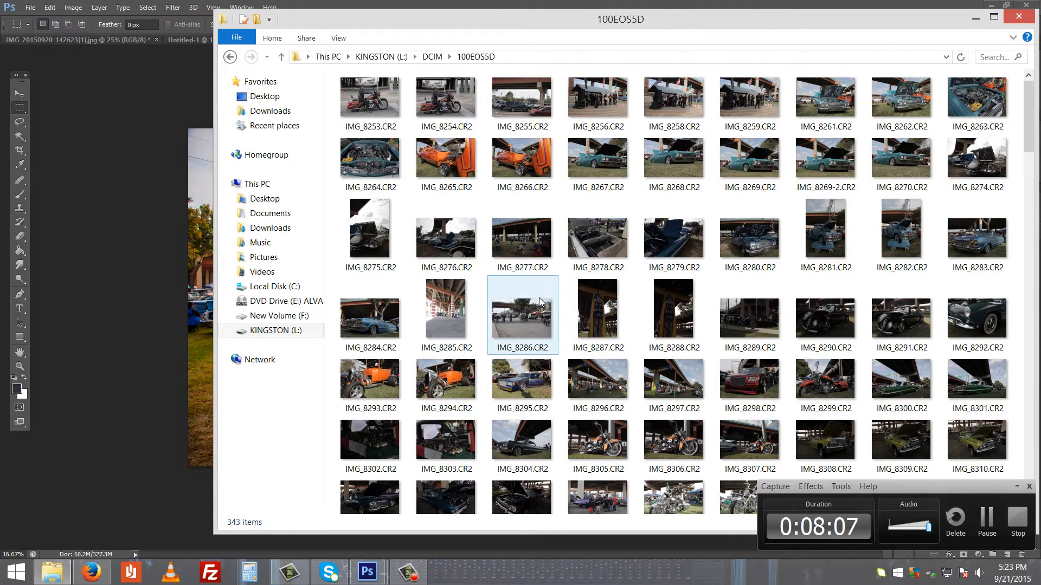
left_click(642, 330)
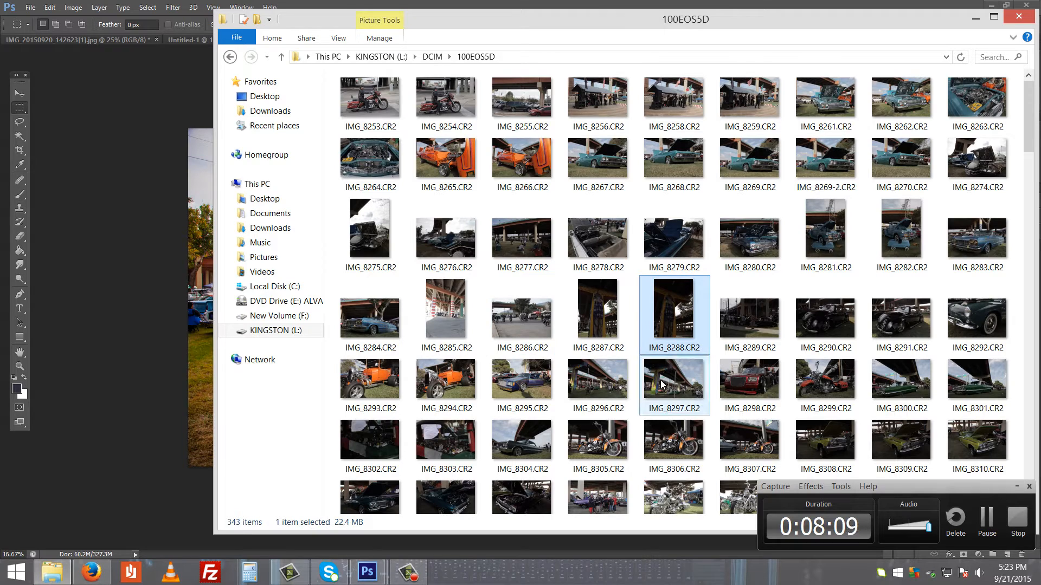
- Search the 100EOS5D folder for 8276 and open IMG_8276.CR2 in Camera Raw
left_click(985, 59)
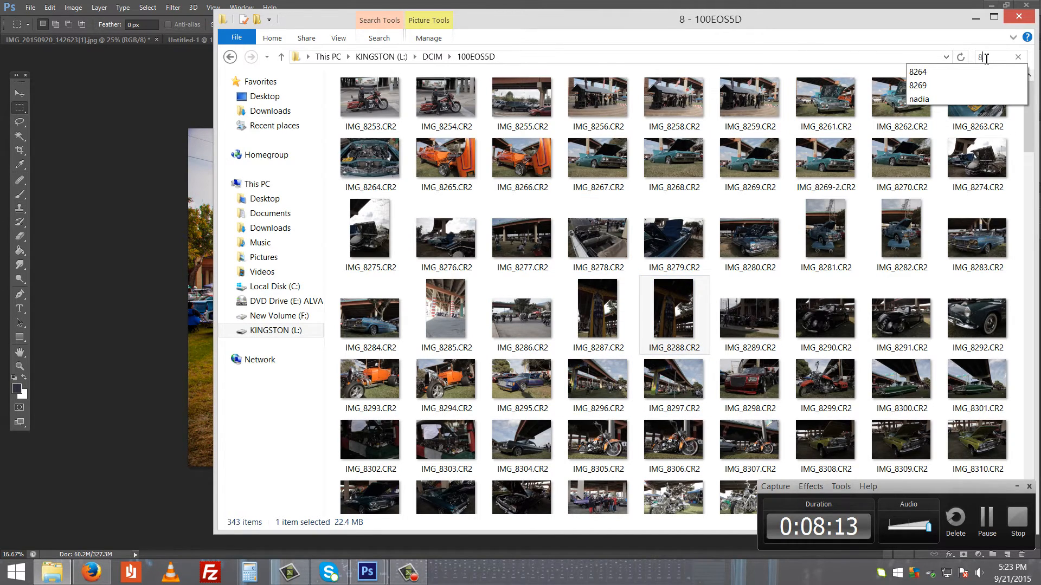
type("8276")
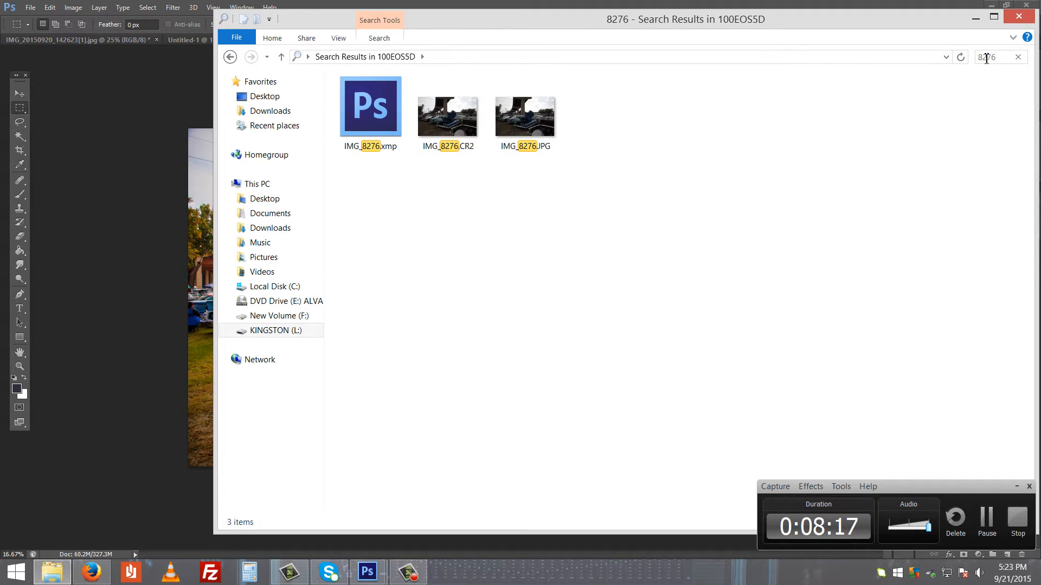
key("alt+Tab")
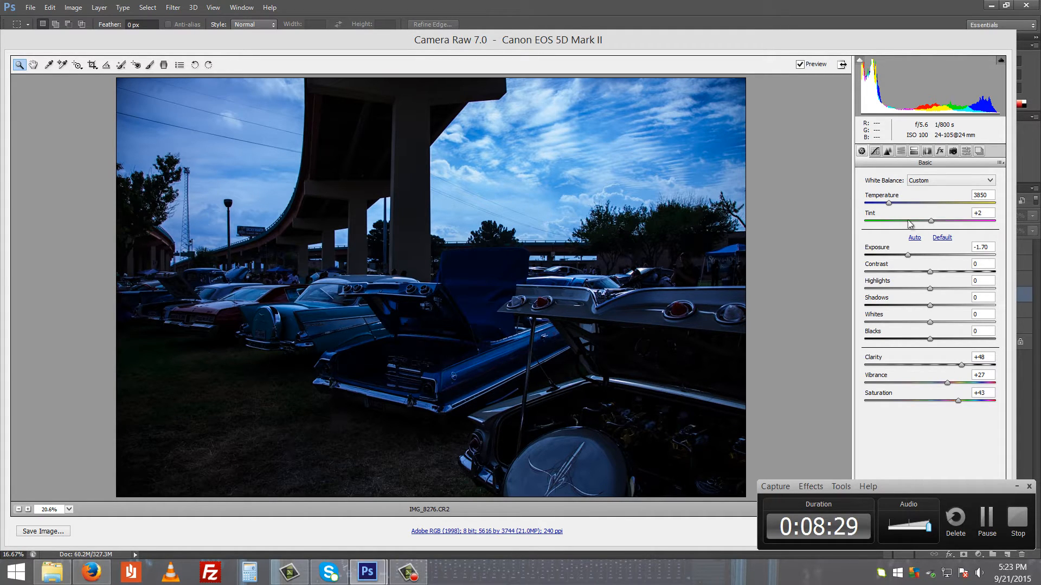
- Reset the tonal settings to default, then set Temperature to 5950, Clarity and Vibrance to +2, and Saturation to +3
left_click(938, 239)
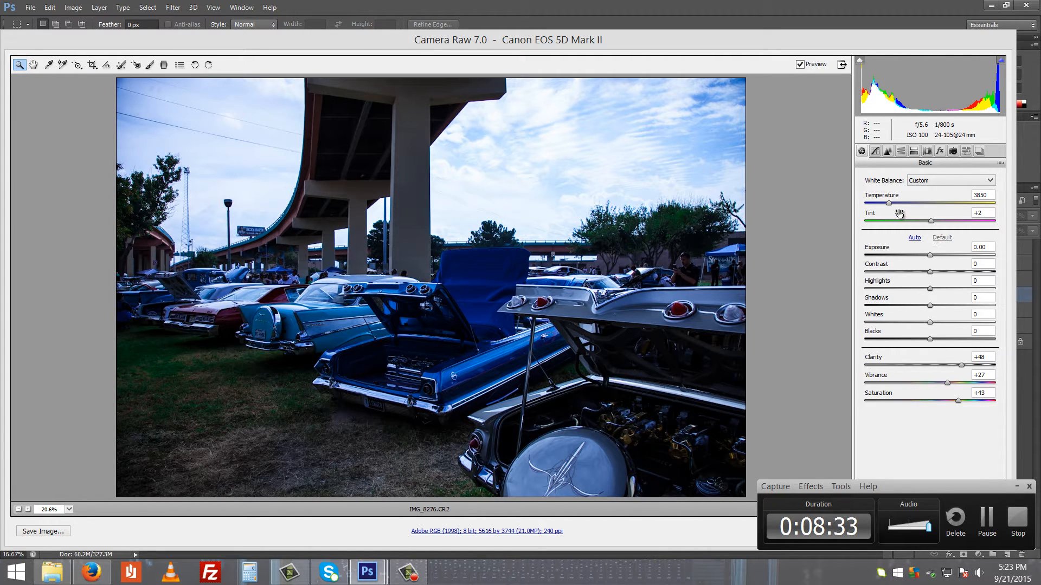
left_click_drag(889, 203, 928, 208)
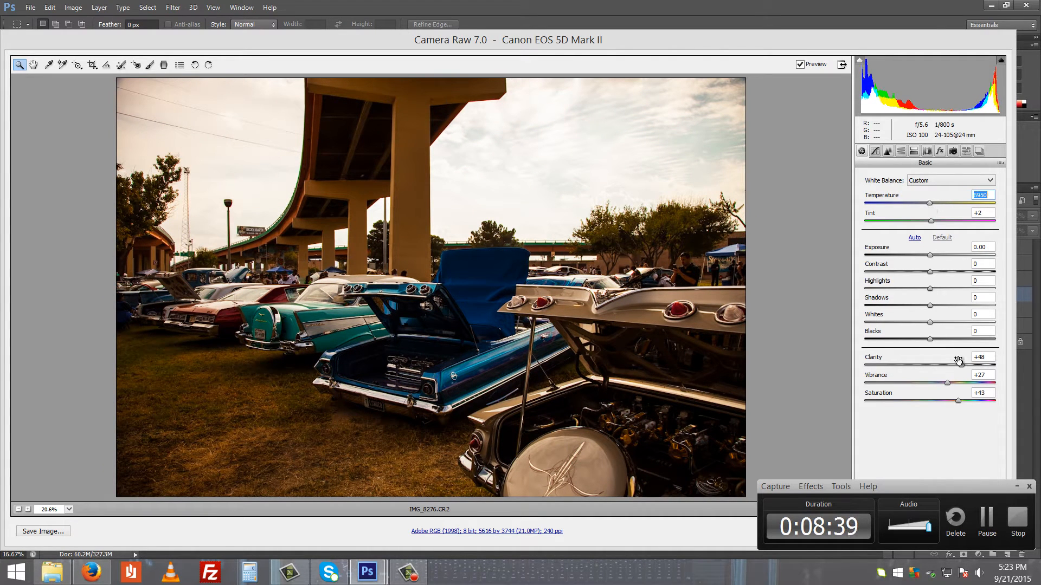
left_click_drag(961, 363, 933, 402)
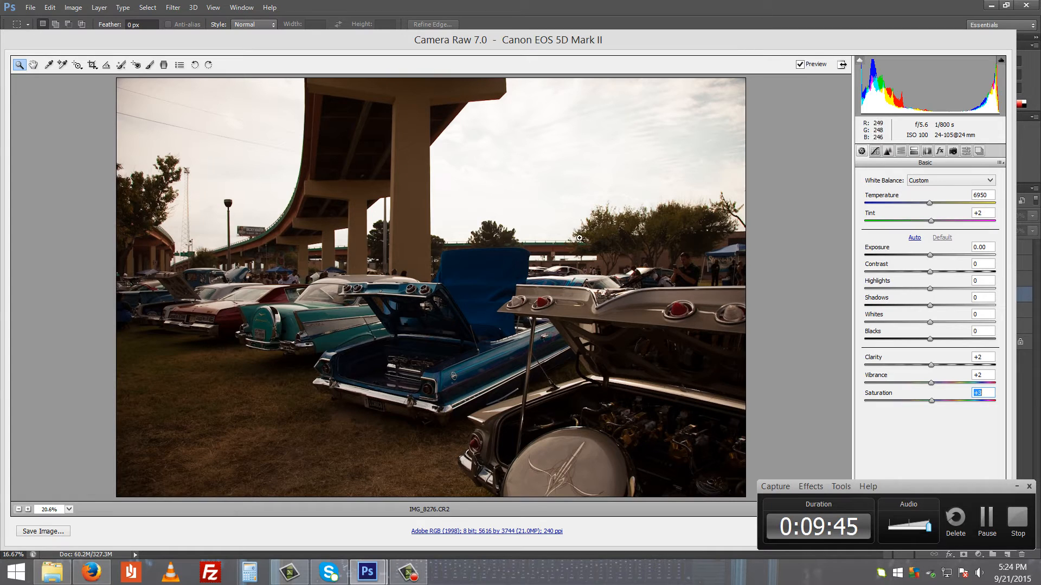
mouse_move(929, 203)
left_mouse_down()
mouse_move(885, 207)
mouse_move(944, 202)
mouse_move(873, 205)
mouse_move(940, 203)
mouse_move(886, 205)
mouse_move(917, 201)
left_mouse_up()
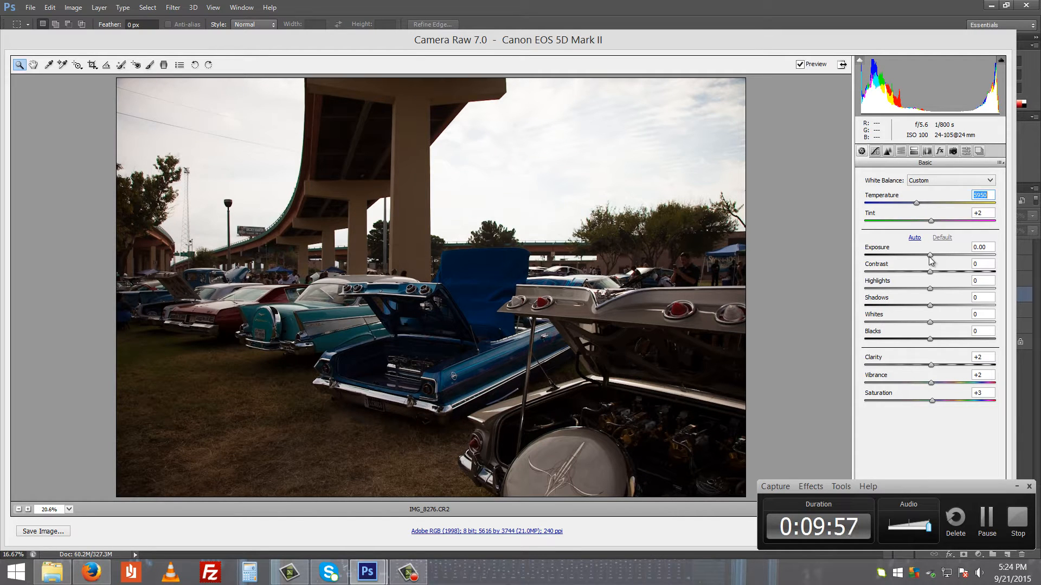
- Darken the photo for the sky with Exposure at -2.90 and cool its Temperature to 4200
mouse_move(930, 255)
left_mouse_down()
mouse_move(888, 260)
mouse_move(930, 265)
left_mouse_up()
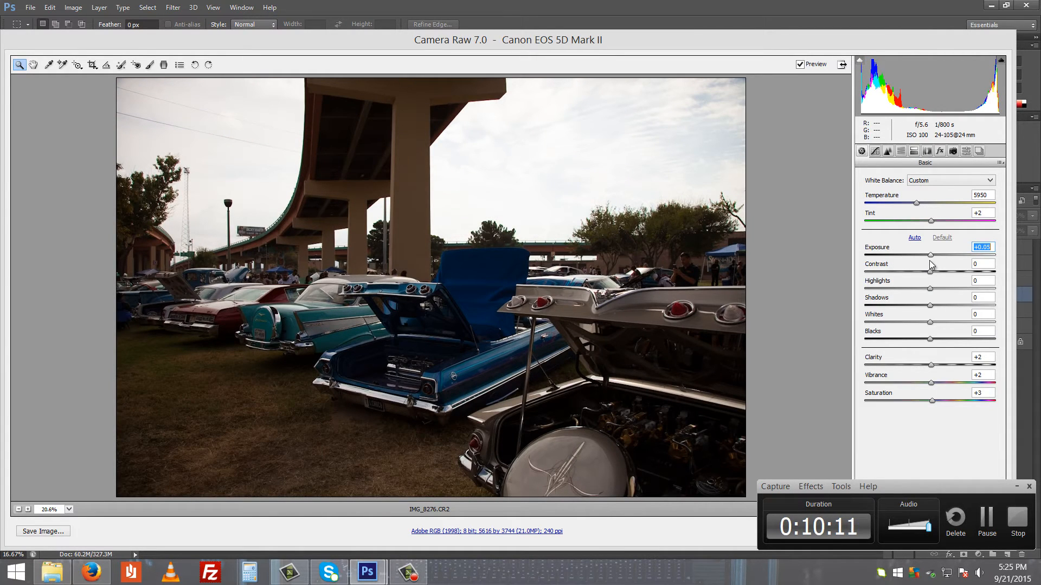
left_click_drag(930, 264, 893, 260)
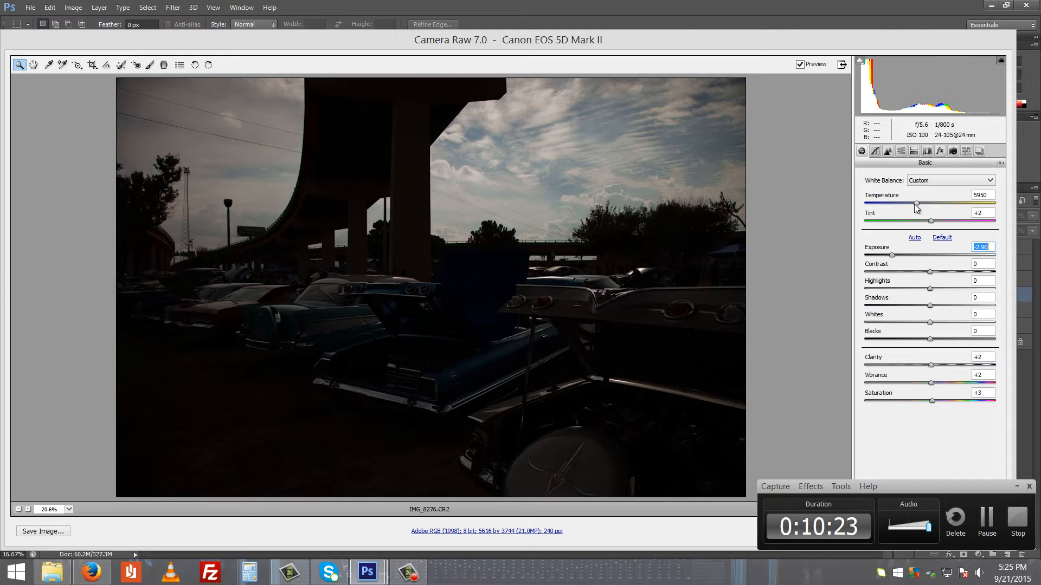
left_click_drag(917, 207, 895, 215)
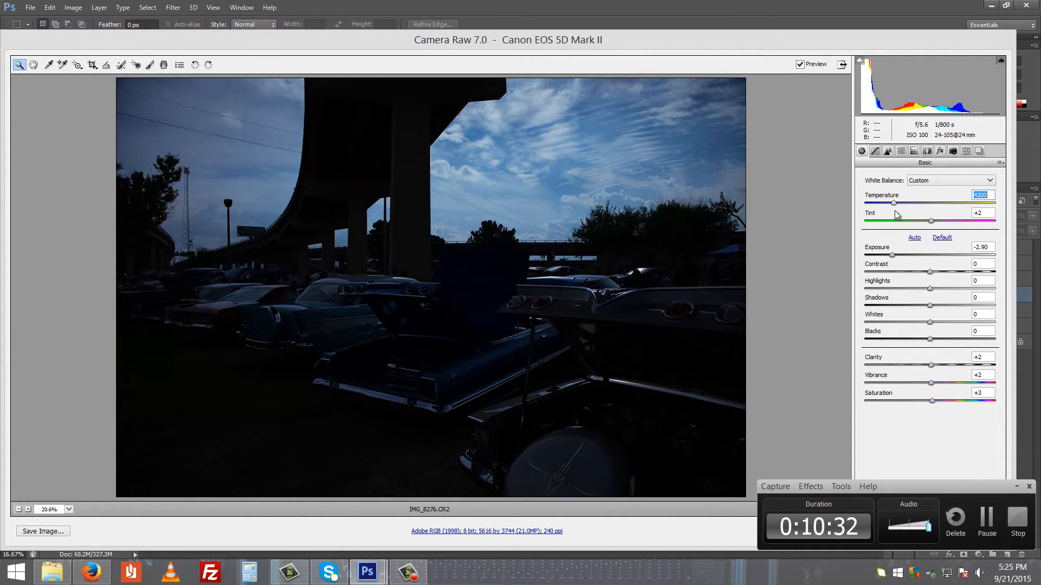
- In the HSL Saturation adjustments, set Greens to -1 and Blues to +33
left_click(901, 152)
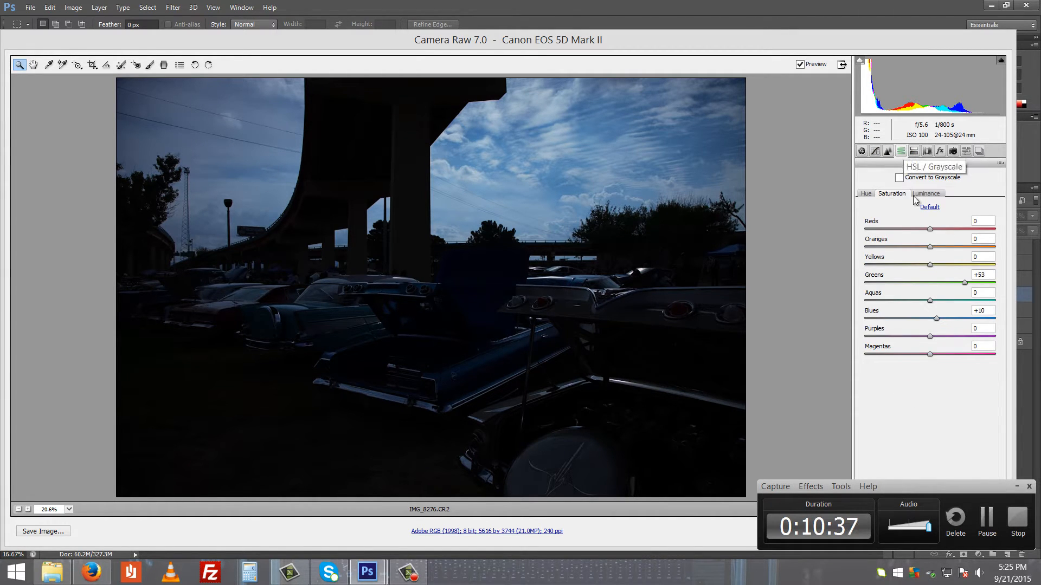
left_click_drag(964, 283, 930, 284)
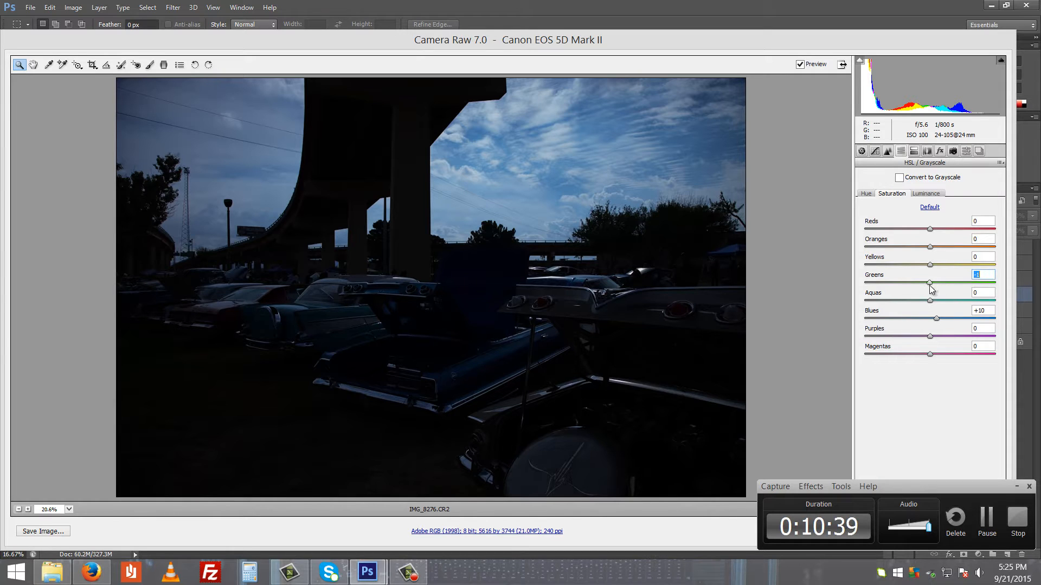
mouse_move(940, 322)
left_mouse_down()
mouse_move(984, 316)
mouse_move(870, 320)
mouse_move(1027, 310)
mouse_move(913, 316)
mouse_move(981, 317)
mouse_move(957, 314)
left_mouse_up()
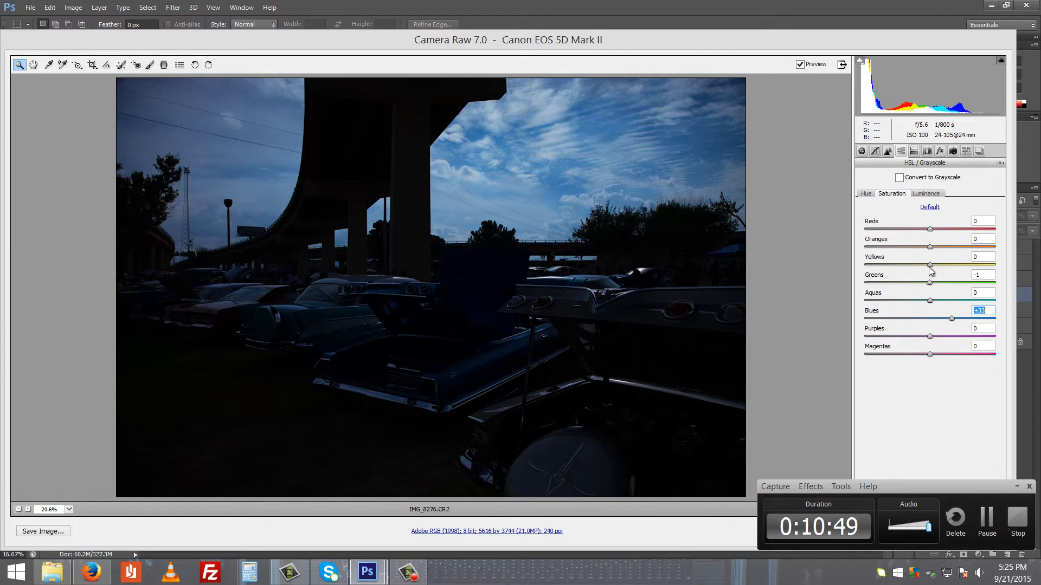
- Examine the Hue, Saturation and Luminance color adjustments by switching repeatedly between the three HSL groups
left_click(866, 194)
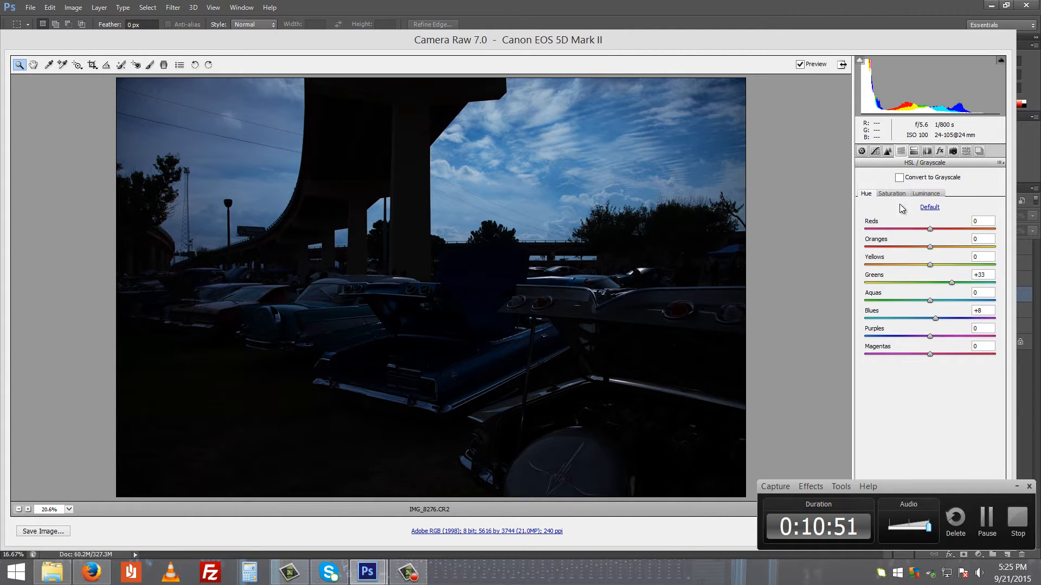
left_click(930, 195)
left_click(884, 195)
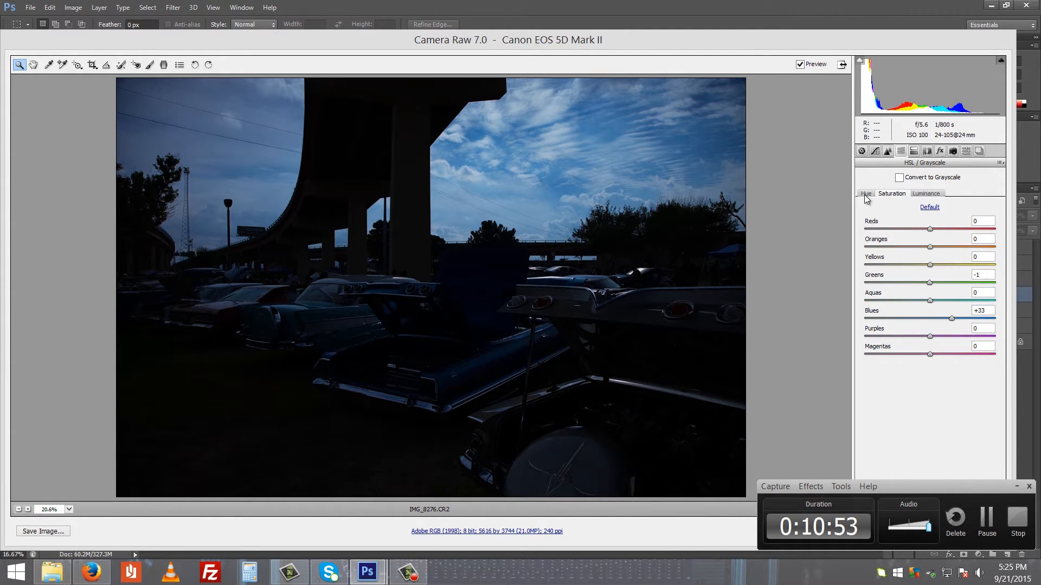
left_click(865, 194)
left_click(924, 194)
left_click(887, 195)
left_click(867, 195)
left_click(889, 196)
left_click(917, 196)
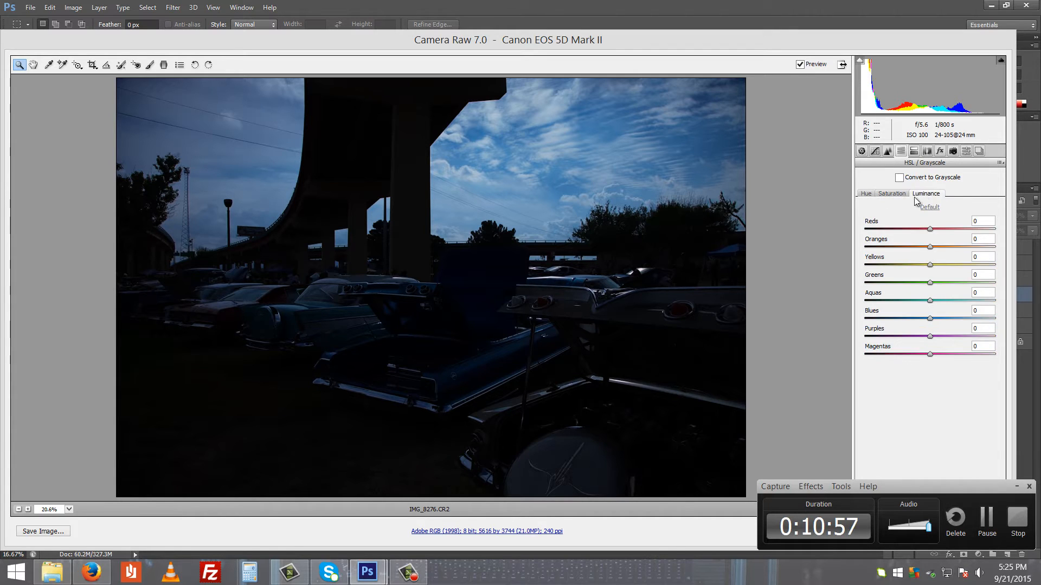
left_click(897, 196)
left_click(866, 195)
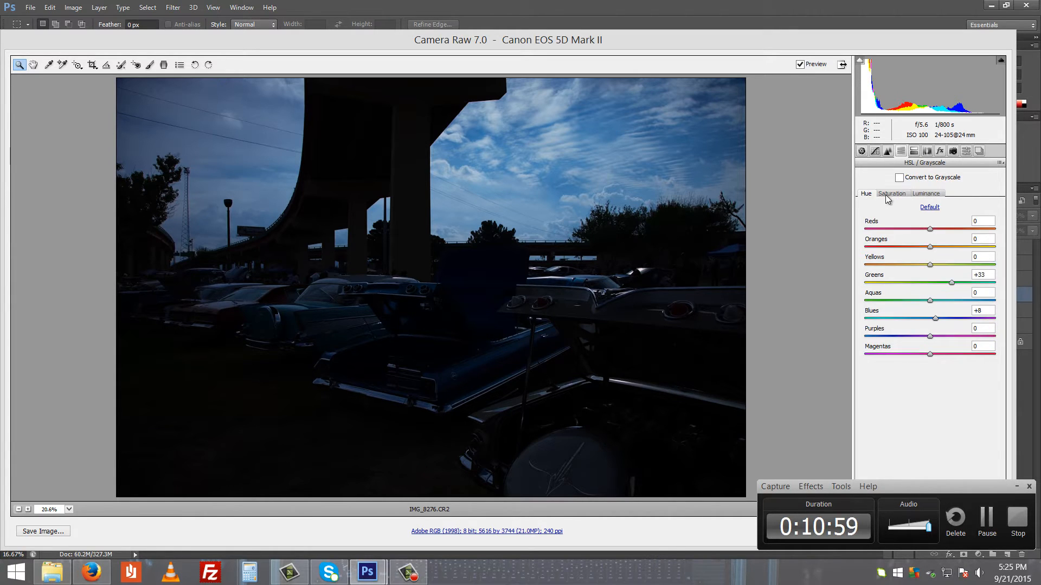
left_click(890, 197)
left_click(926, 198)
left_click(891, 195)
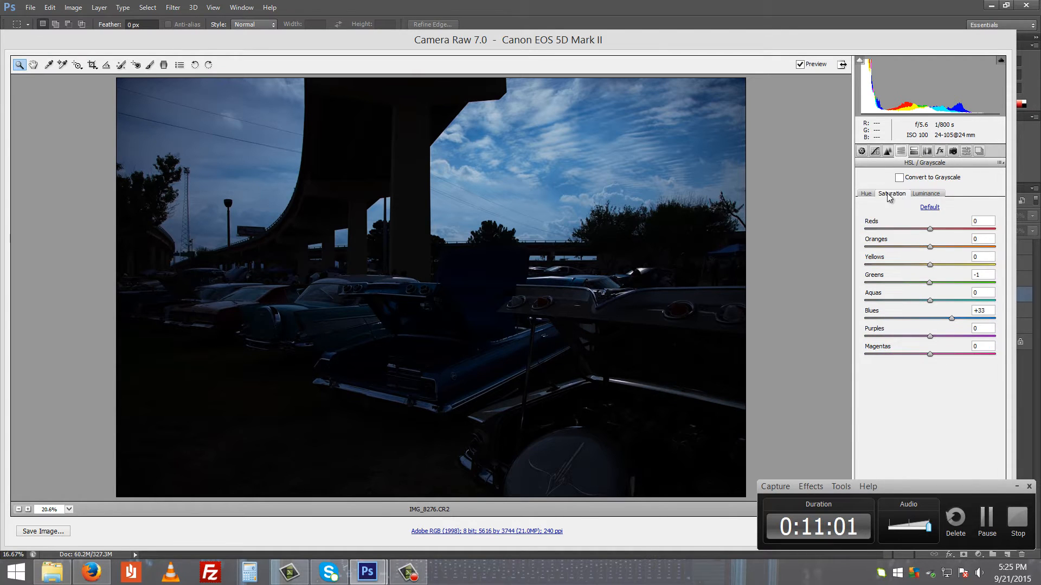
- Set the Greens hue to -6 and the Blues hue to -12, and open the darkened sky version in Photoshop
left_click(866, 195)
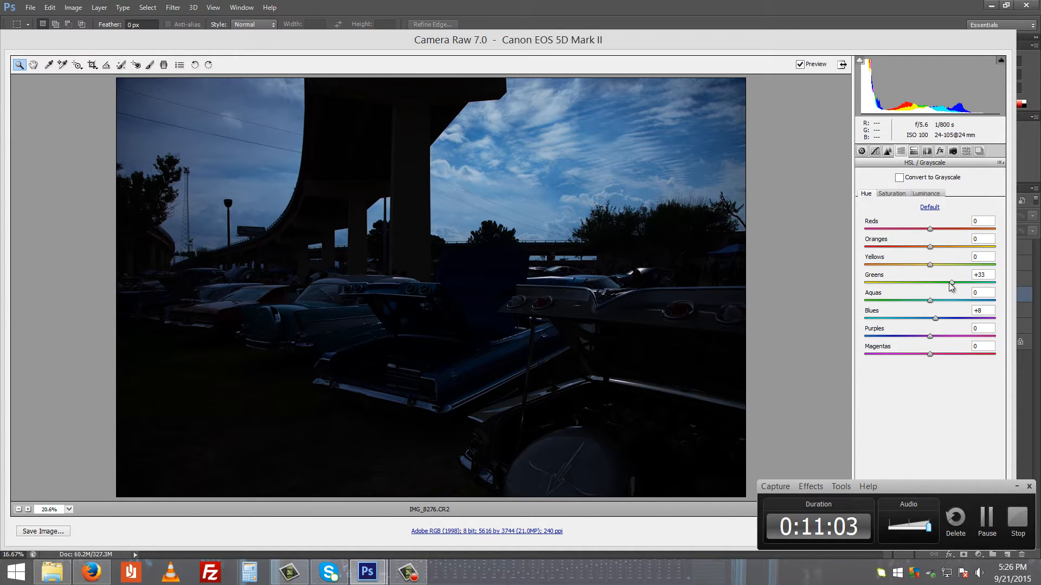
left_click_drag(948, 284, 922, 324)
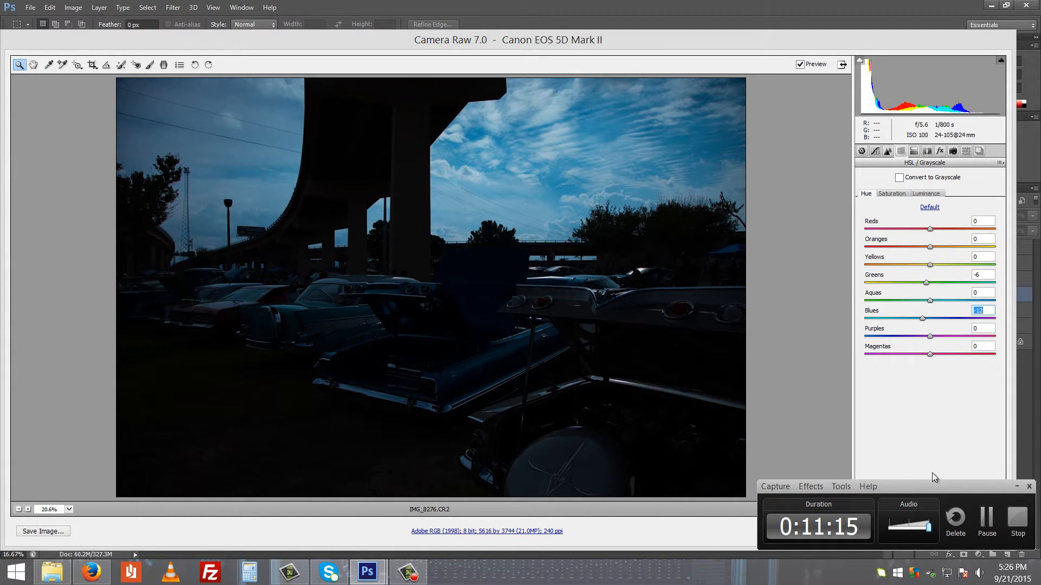
left_click_drag(932, 487, 773, 516)
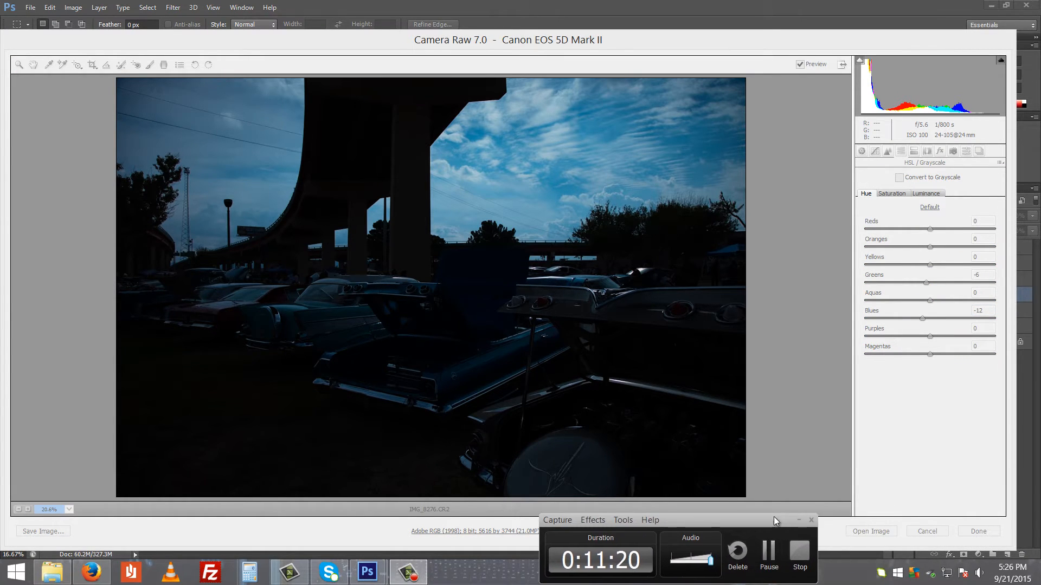
left_click(897, 403)
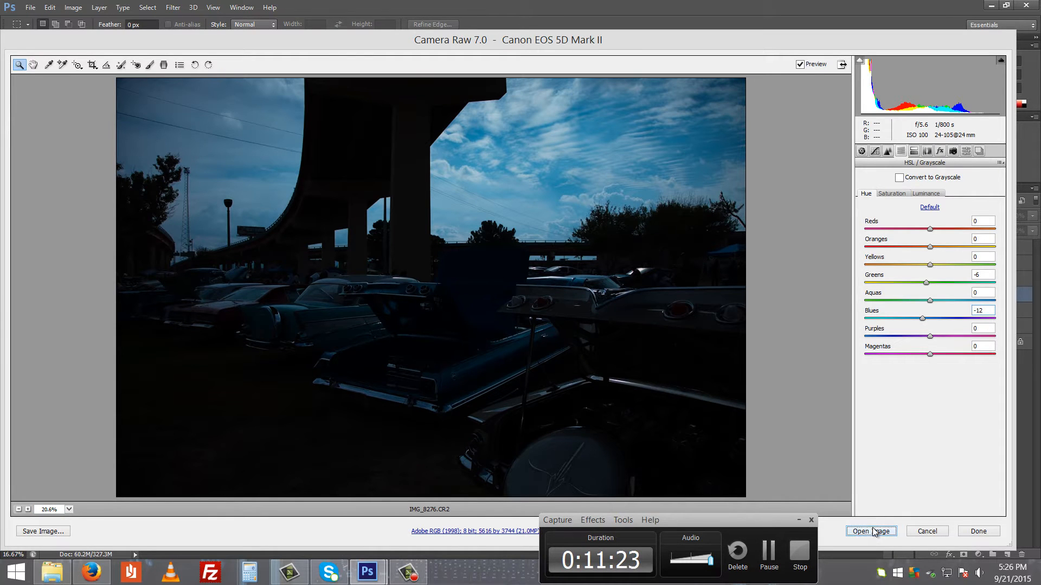
left_click(873, 531)
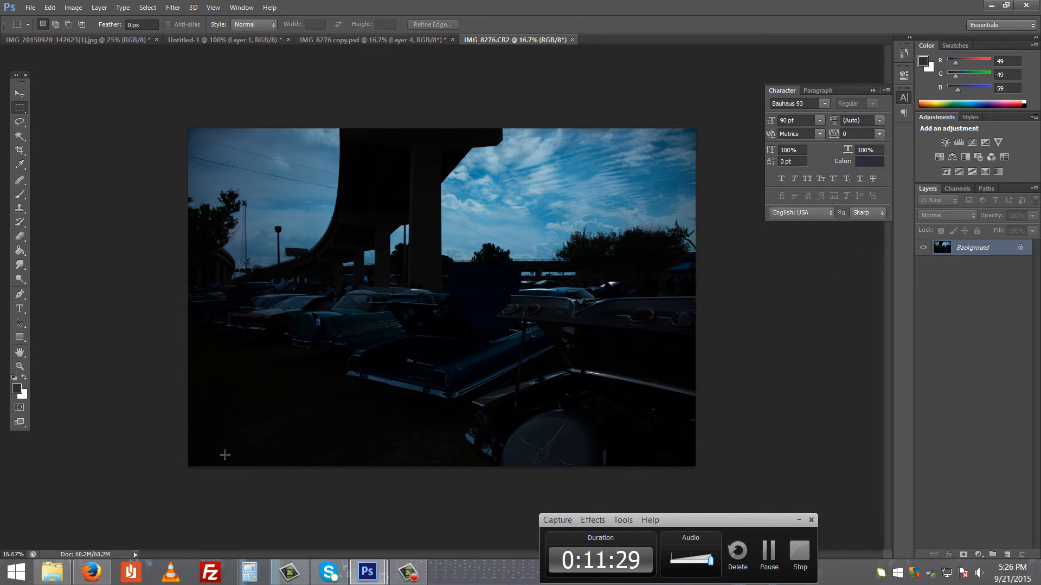
- Reopen IMG_8276.CR2 from File Explorer in Camera Raw and reset its tonal settings to default
left_click(52, 571)
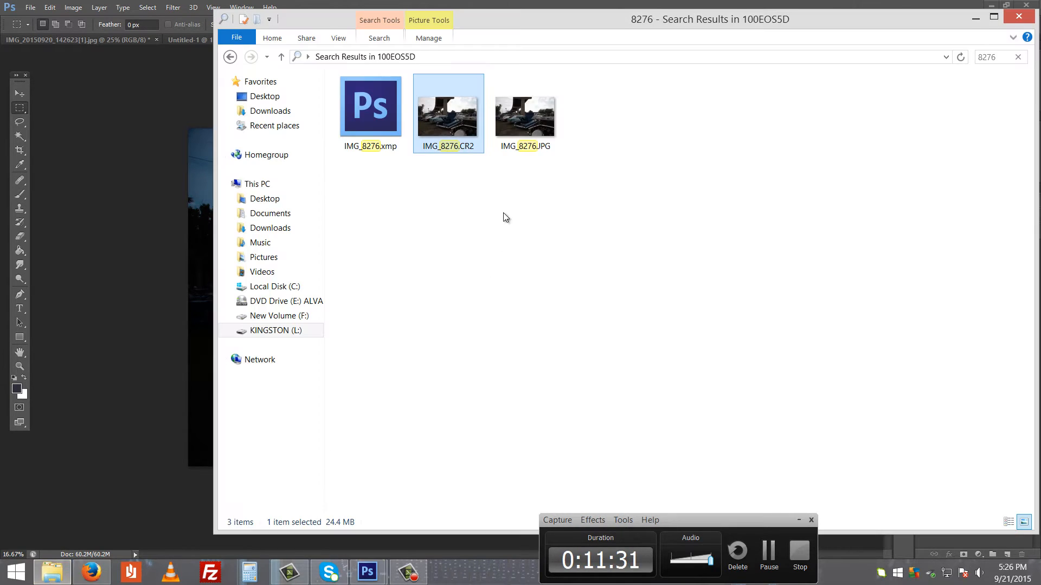
double_click(452, 130)
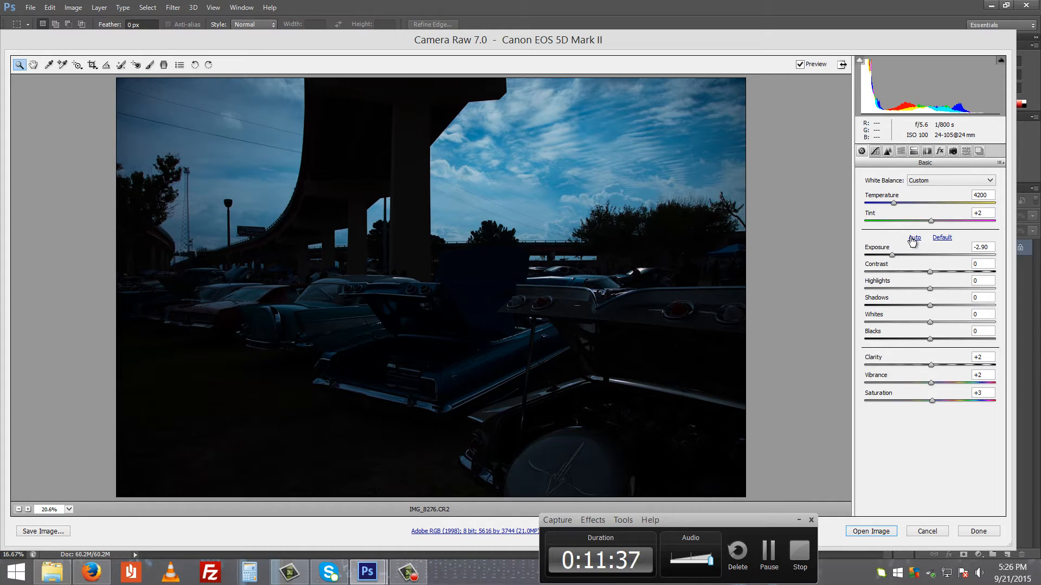
left_click(942, 238)
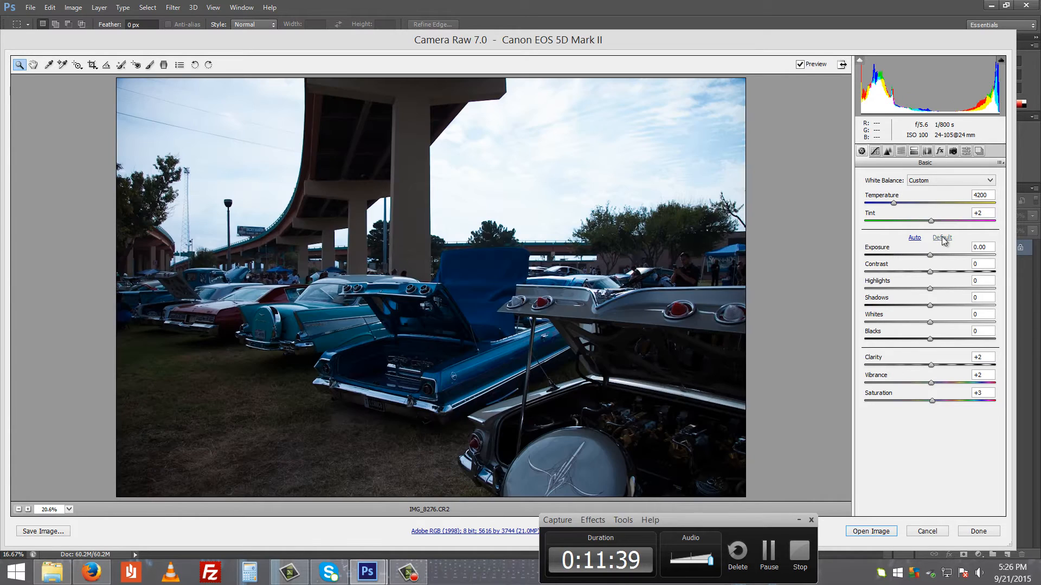
- In the HSL Hue adjustments, set Greens to 0 and shift Blues back close to neutral
left_click(902, 153)
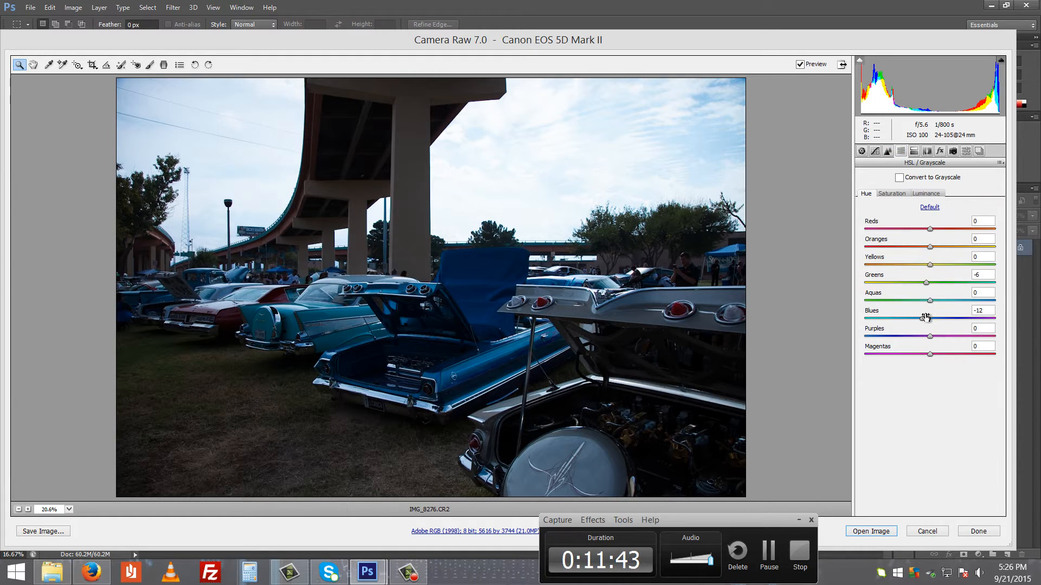
left_click_drag(925, 321, 931, 322)
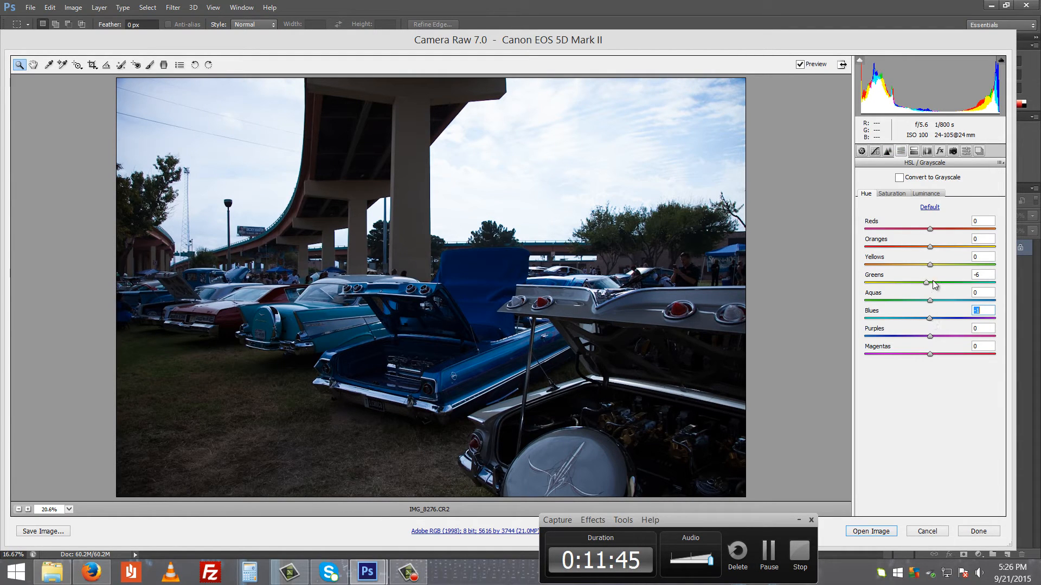
left_click_drag(930, 286, 931, 286)
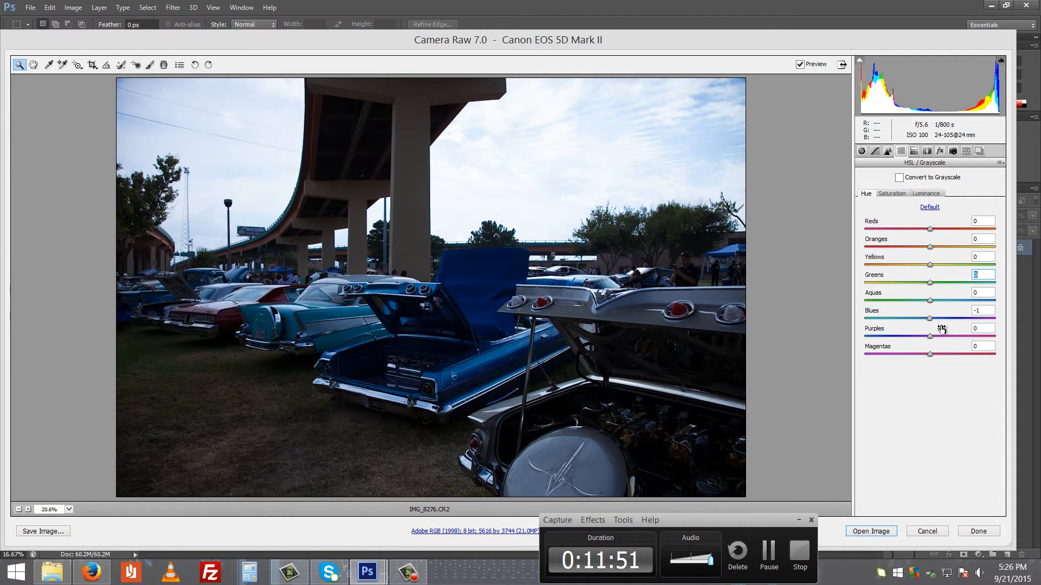
mouse_move(930, 319)
left_mouse_down()
mouse_move(1000, 318)
mouse_move(874, 338)
mouse_move(1001, 320)
mouse_move(854, 331)
mouse_move(935, 321)
left_mouse_up()
- In the Basic adjustments, set Clarity to +48, Vibrance to +38 and Saturation to +28
left_click(862, 151)
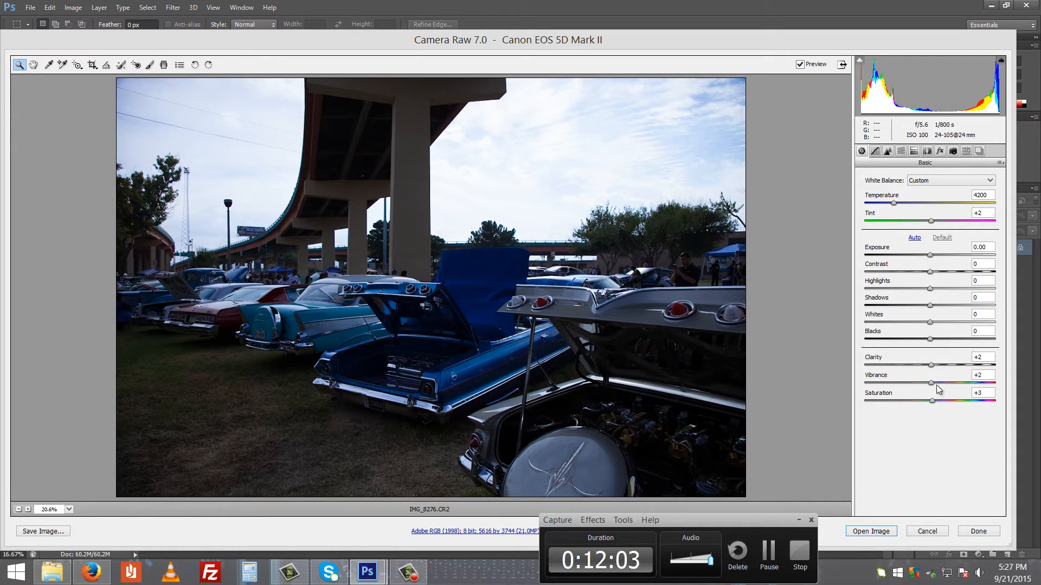
left_click_drag(932, 364, 968, 366)
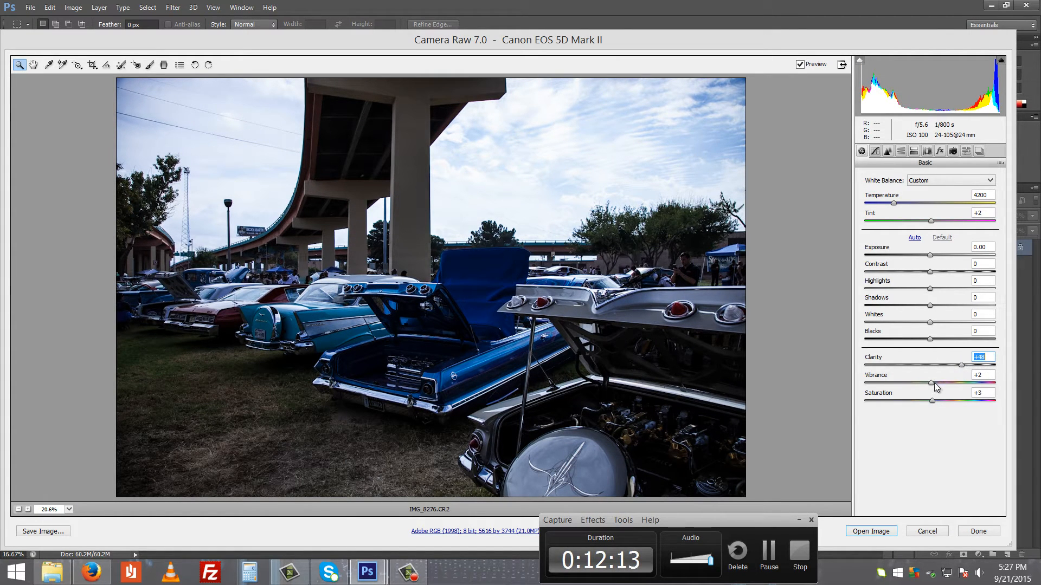
left_click_drag(931, 387, 948, 400)
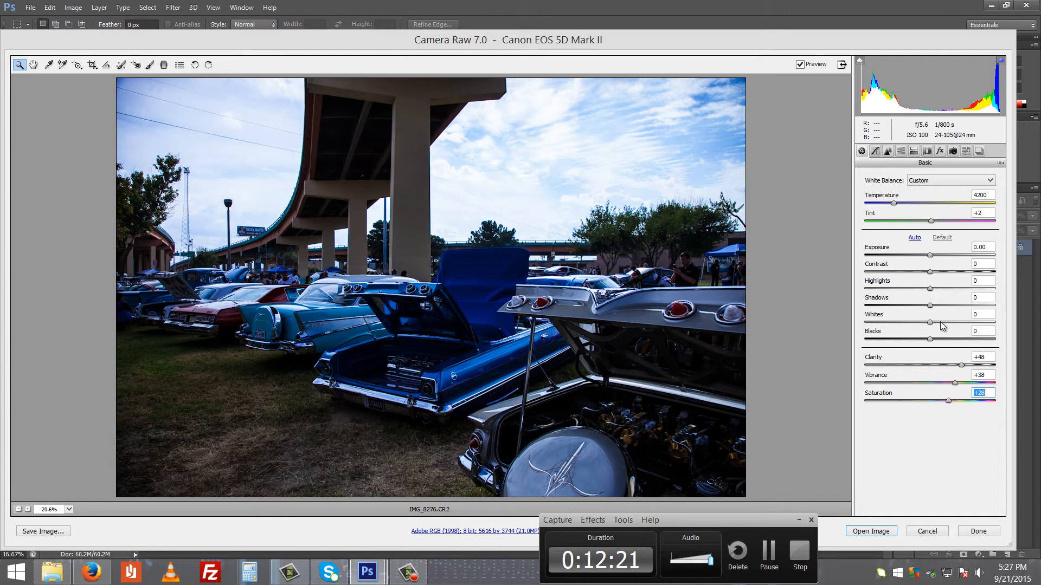
- Brighten the cars and ground with Blacks at +82, Whites at -23, Shadows at +72 and Highlights at +18
left_click_drag(930, 340, 997, 356)
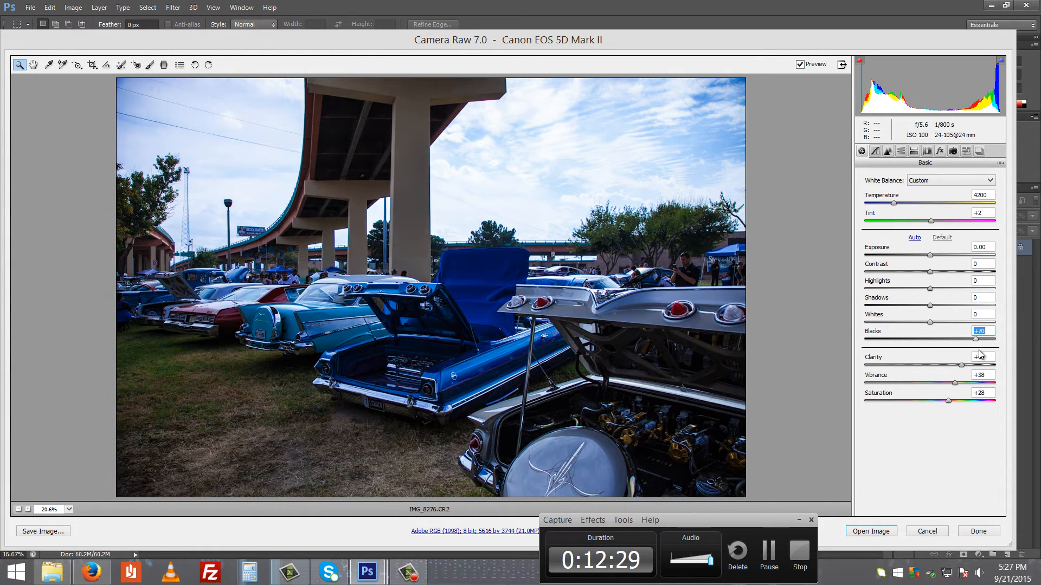
left_click_drag(989, 348, 986, 348)
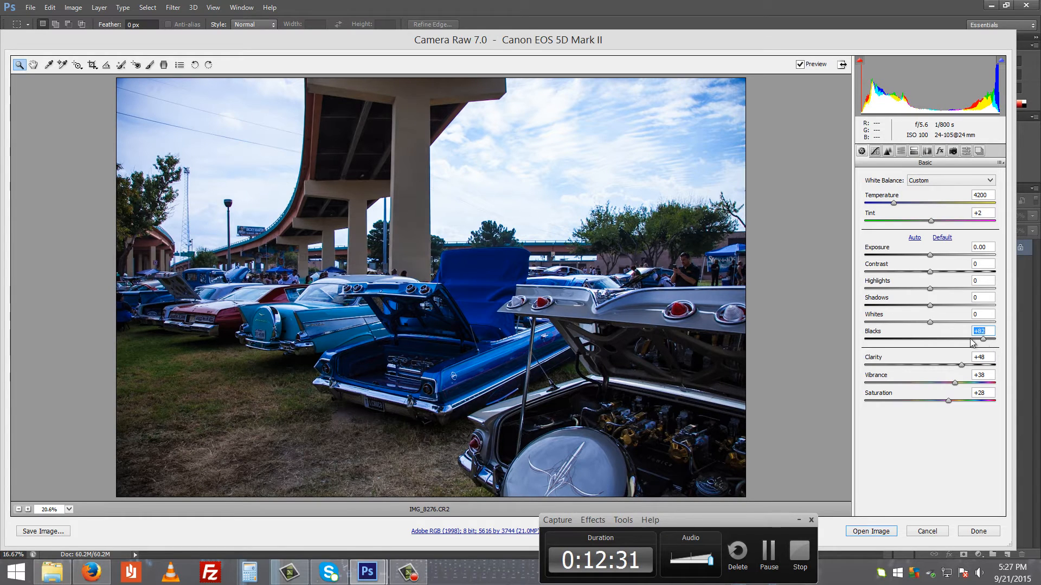
left_click_drag(931, 325, 943, 301)
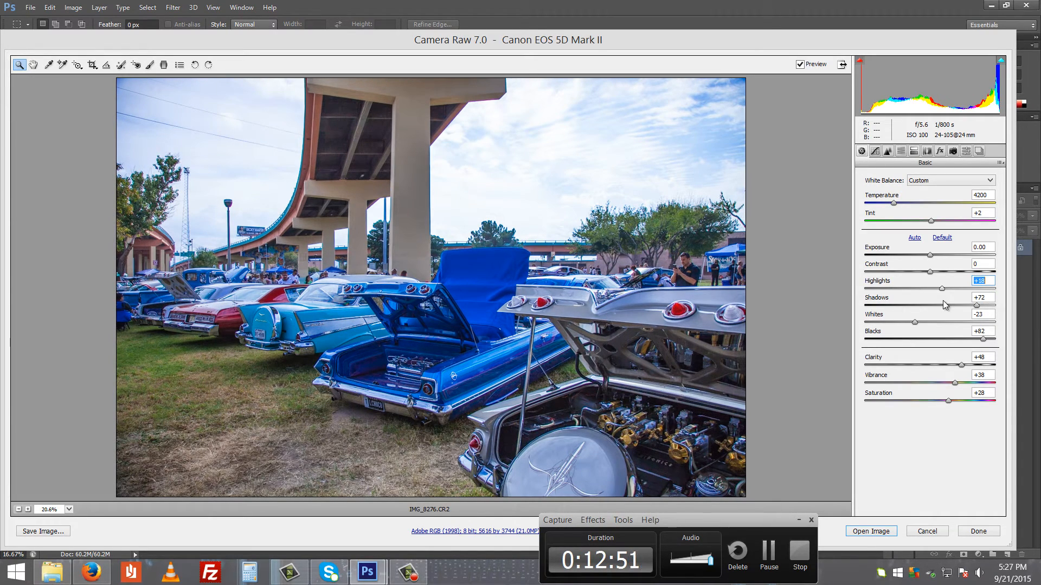
- Set Contrast to +3 in the Basic adjustments, then set the Blues hue to +3 and fine-tune the neighbouring Aquas hue
left_click_drag(929, 273, 932, 296)
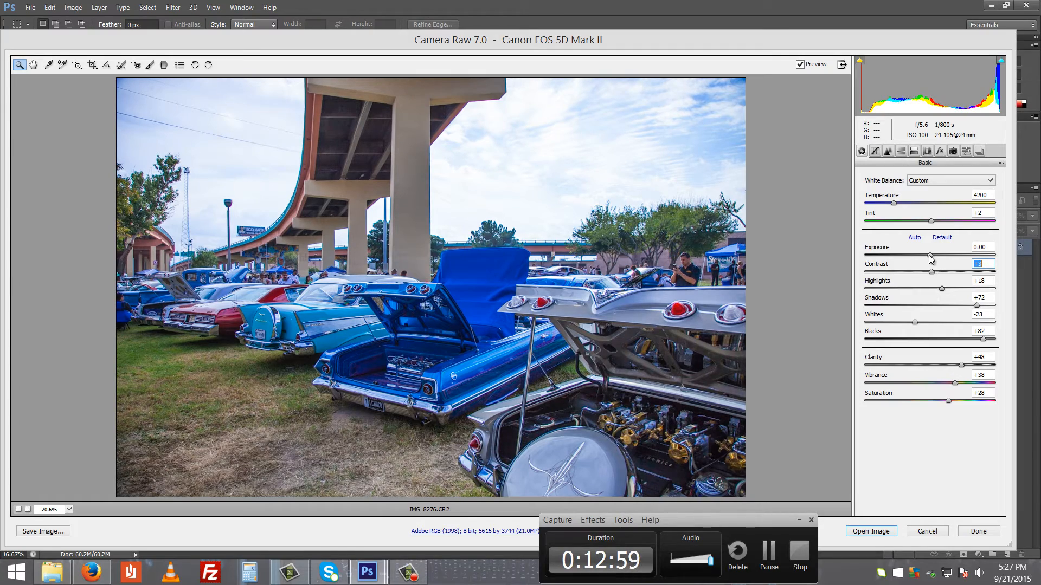
mouse_move(930, 255)
left_mouse_down()
mouse_move(941, 258)
mouse_move(930, 258)
left_mouse_up()
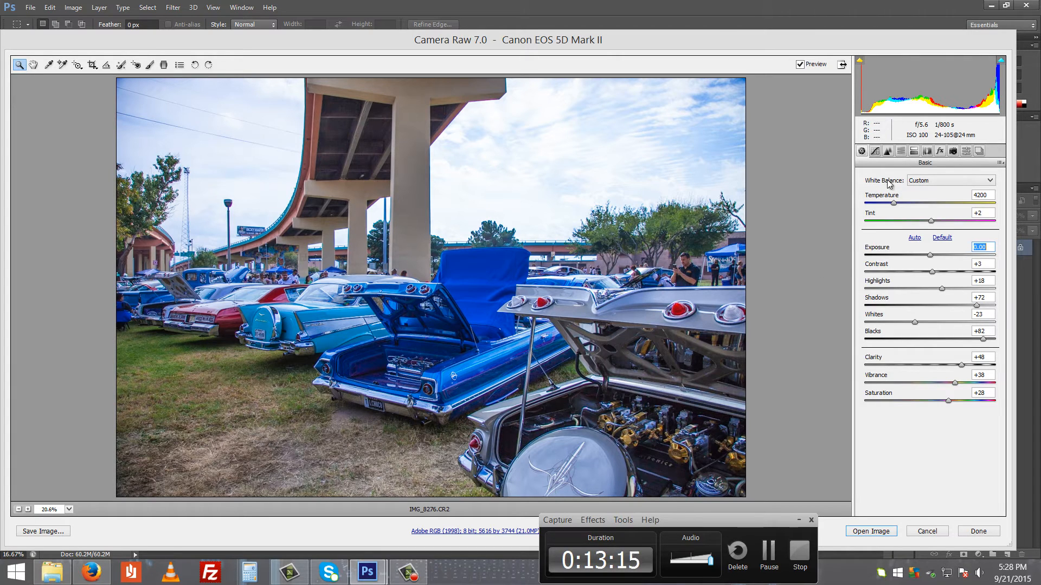
left_click(900, 152)
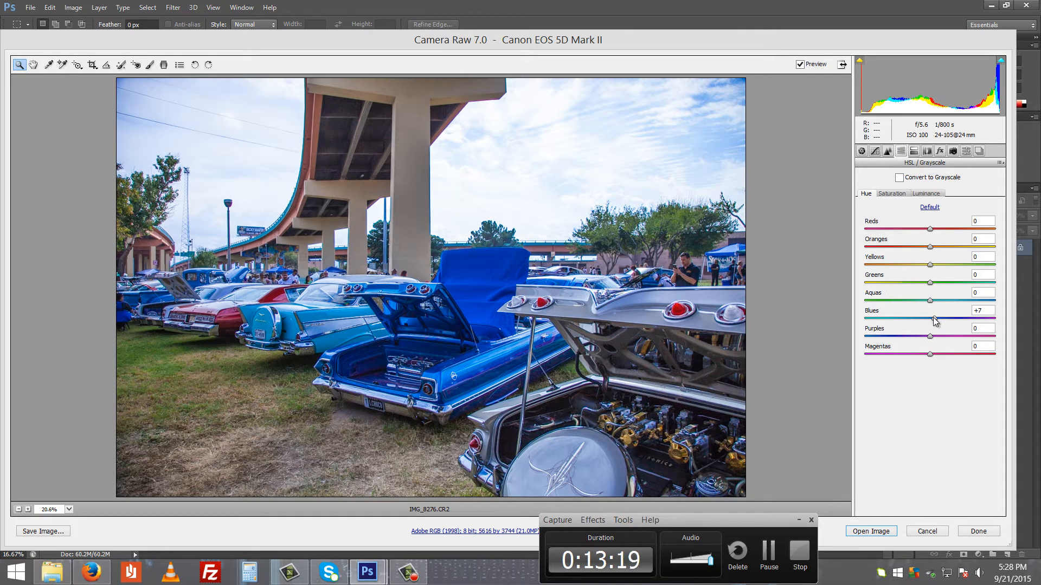
mouse_move(936, 322)
left_mouse_down()
mouse_move(970, 322)
mouse_move(911, 322)
mouse_move(960, 302)
mouse_move(902, 302)
mouse_move(973, 298)
mouse_move(886, 304)
mouse_move(966, 297)
mouse_move(862, 320)
mouse_move(1000, 314)
mouse_move(894, 330)
mouse_move(947, 319)
mouse_move(928, 319)
left_mouse_up()
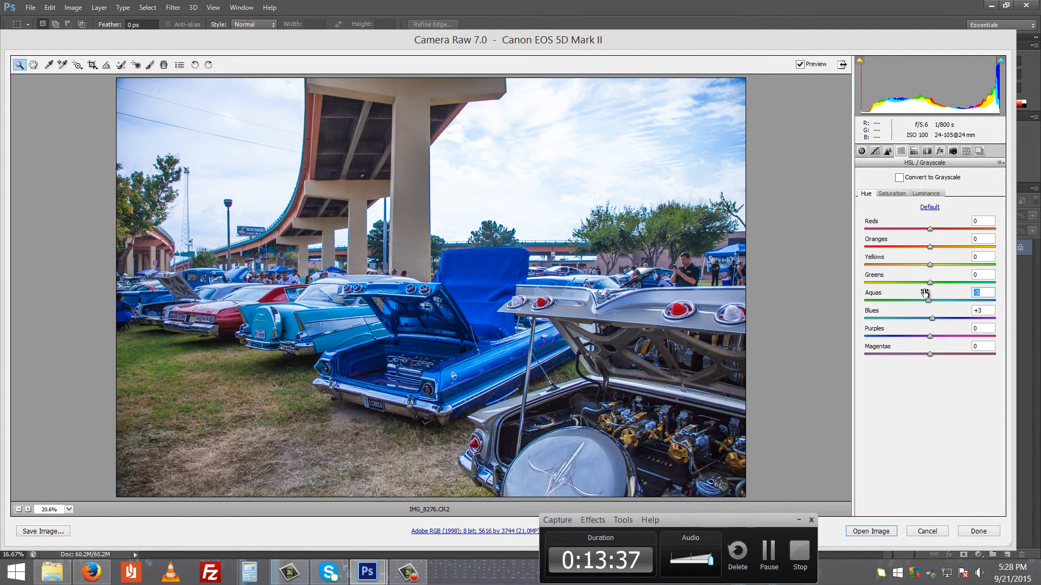
mouse_move(928, 283)
left_mouse_down()
mouse_move(1001, 288)
mouse_move(898, 305)
mouse_move(1013, 296)
mouse_move(911, 307)
mouse_move(982, 296)
mouse_move(919, 307)
mouse_move(939, 307)
mouse_move(932, 301)
left_mouse_up()
- In the HSL Saturation adjustments, set Greens to +4 and Blues to +5
left_click(890, 194)
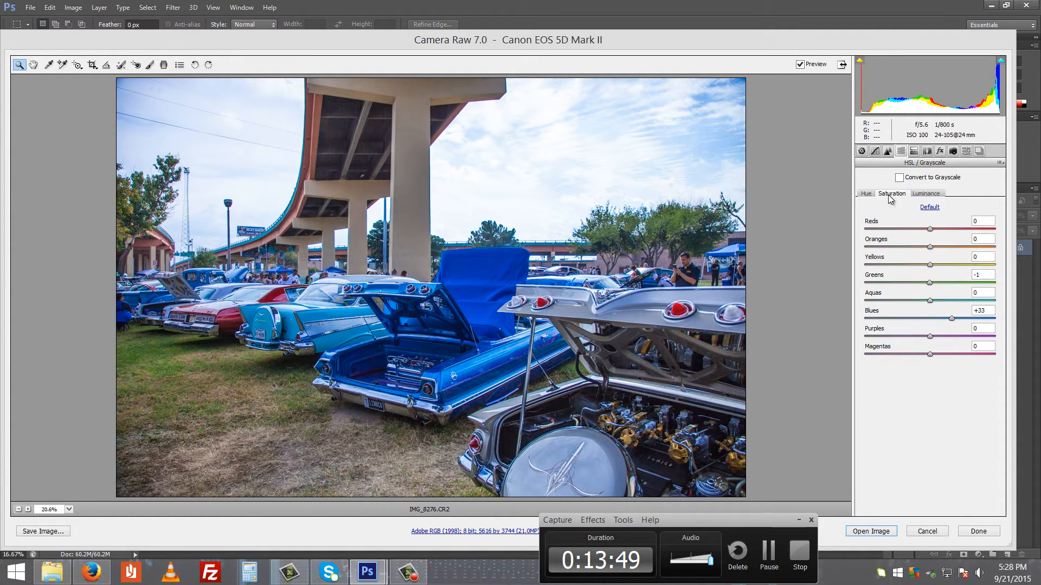
left_click_drag(930, 289, 960, 318)
left_click(945, 320)
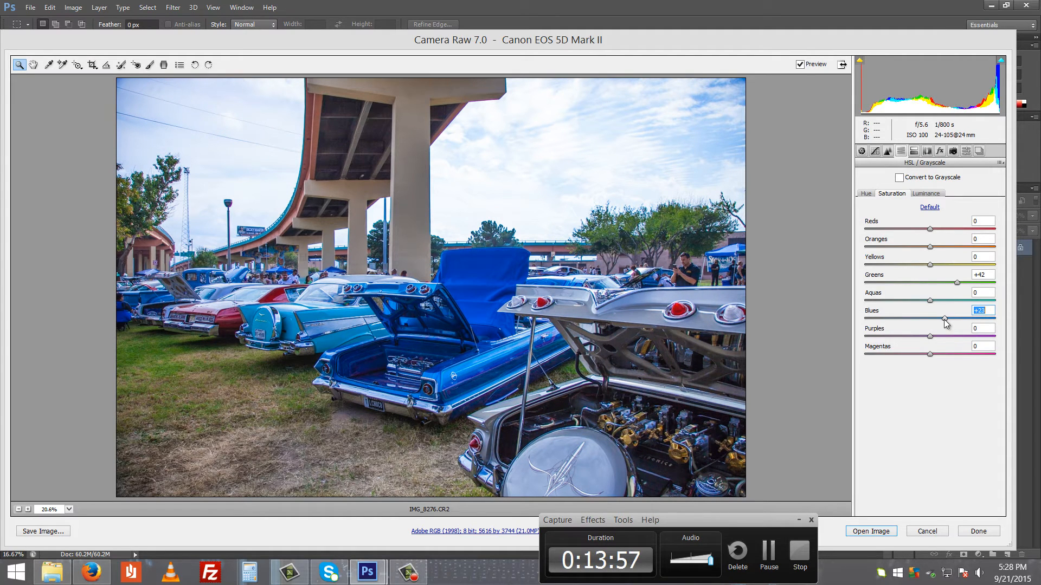
left_click_drag(957, 284, 933, 286)
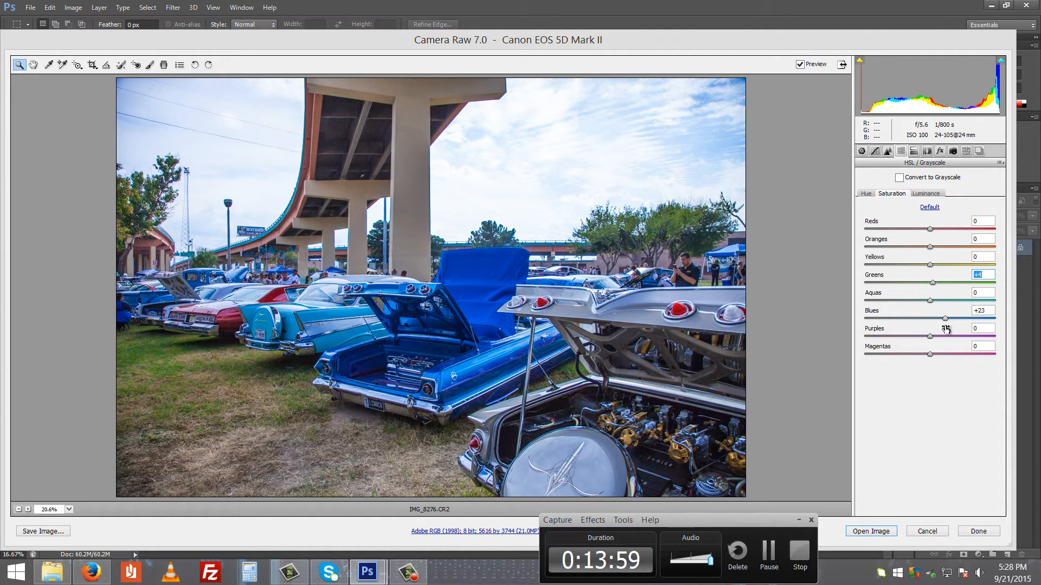
left_click(946, 320)
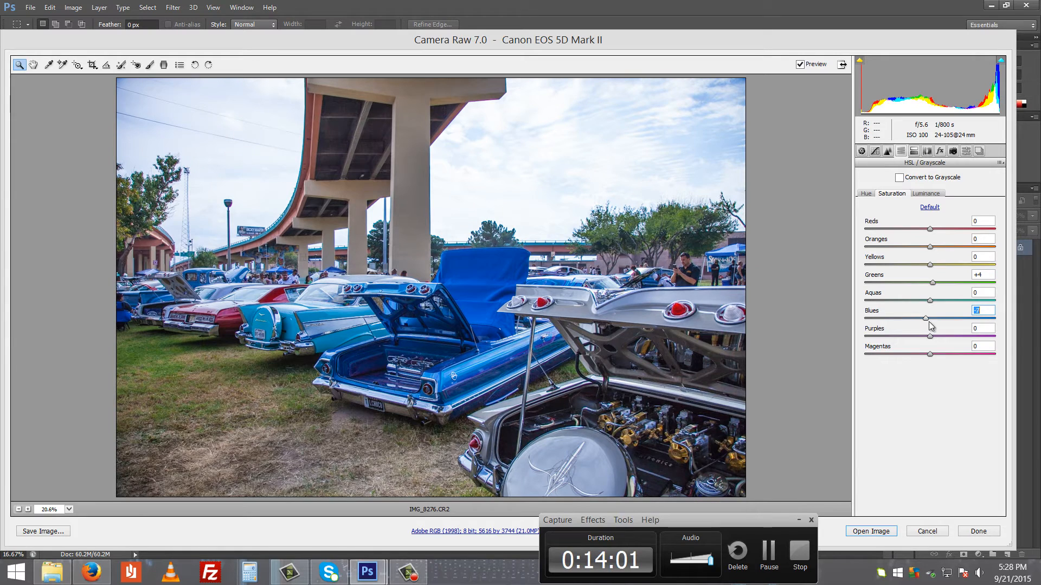
left_click_drag(930, 325, 936, 325)
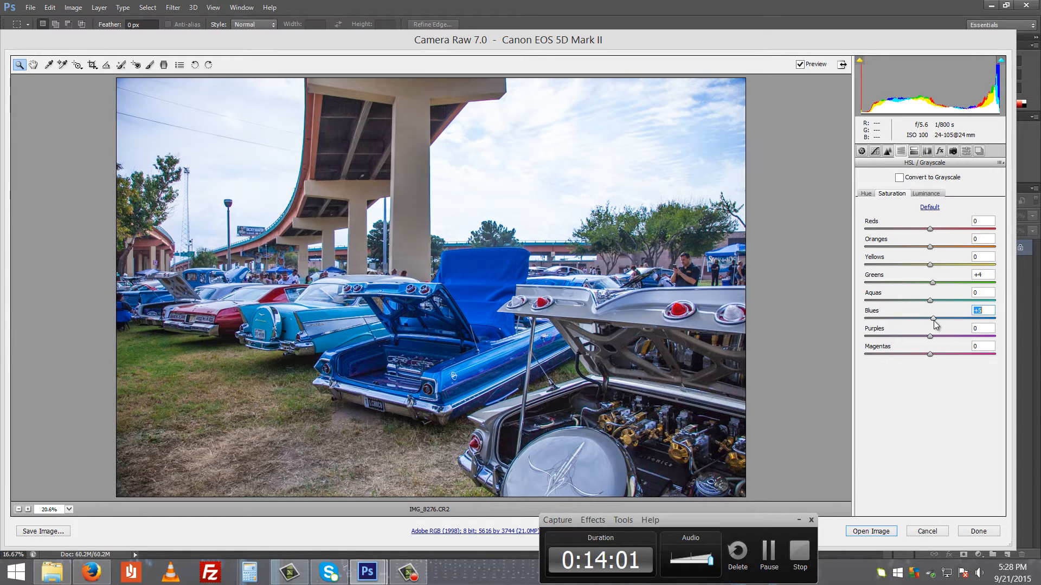
- Raise Vibrance to +51 in the Basic adjustments and open the developed image in Photoshop
left_click(861, 151)
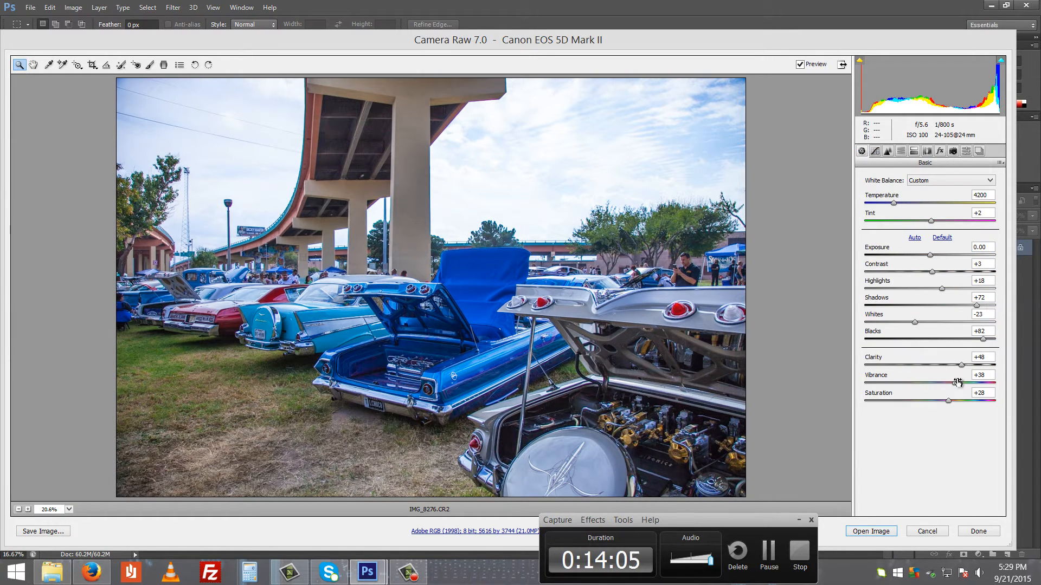
left_click_drag(956, 383, 967, 385)
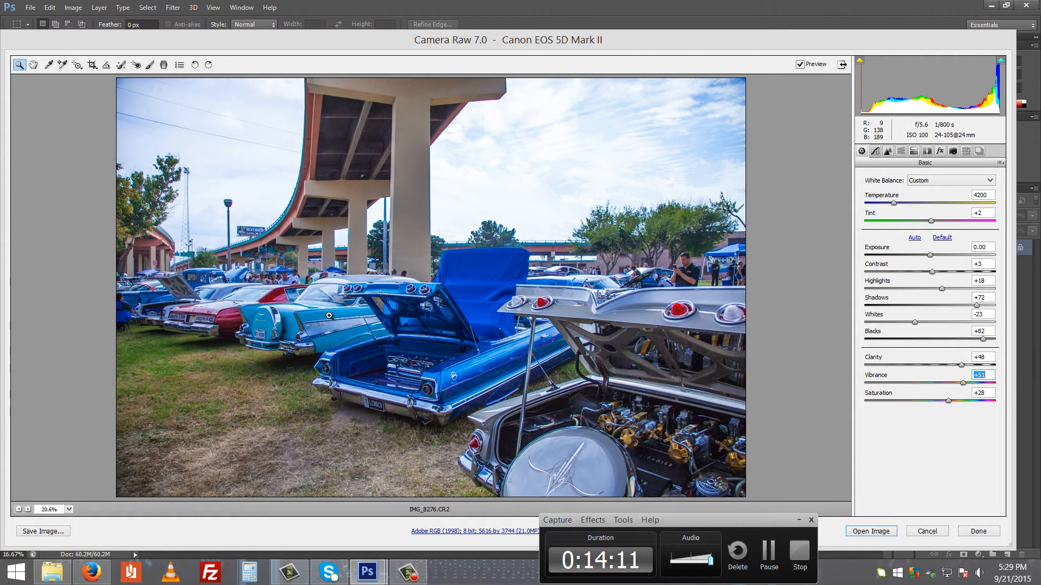
left_click(870, 532)
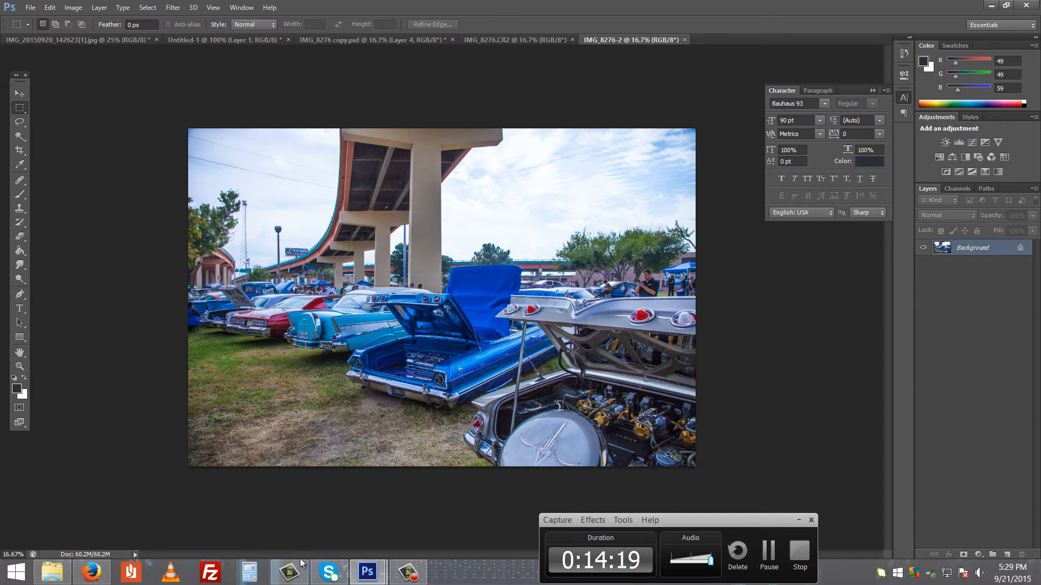
- Reopen IMG_8276.CR2 from File Explorer in Camera Raw and set Exposure to -0.30 and Contrast to +63
left_click(52, 572)
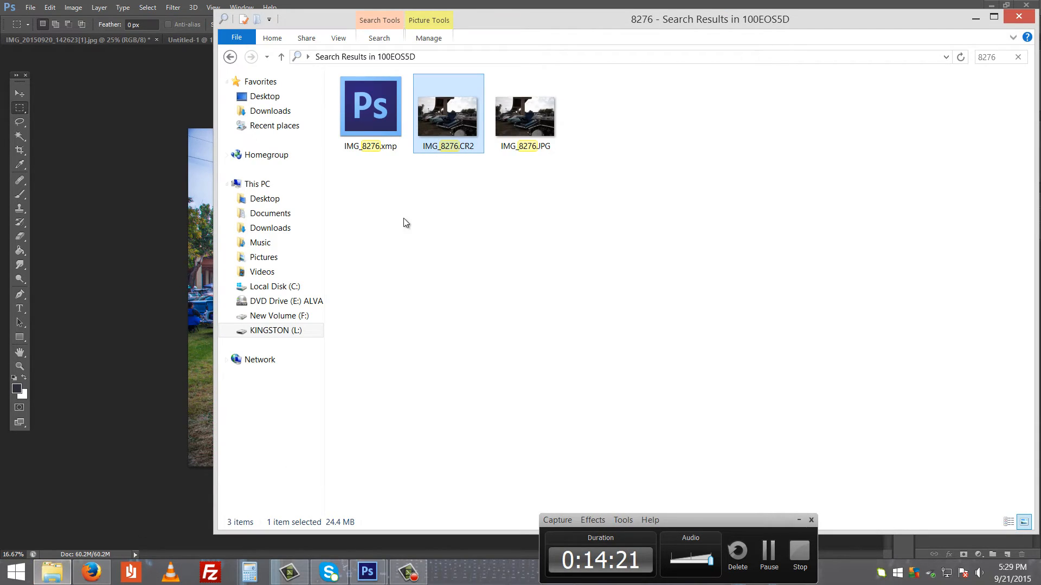
double_click(438, 136)
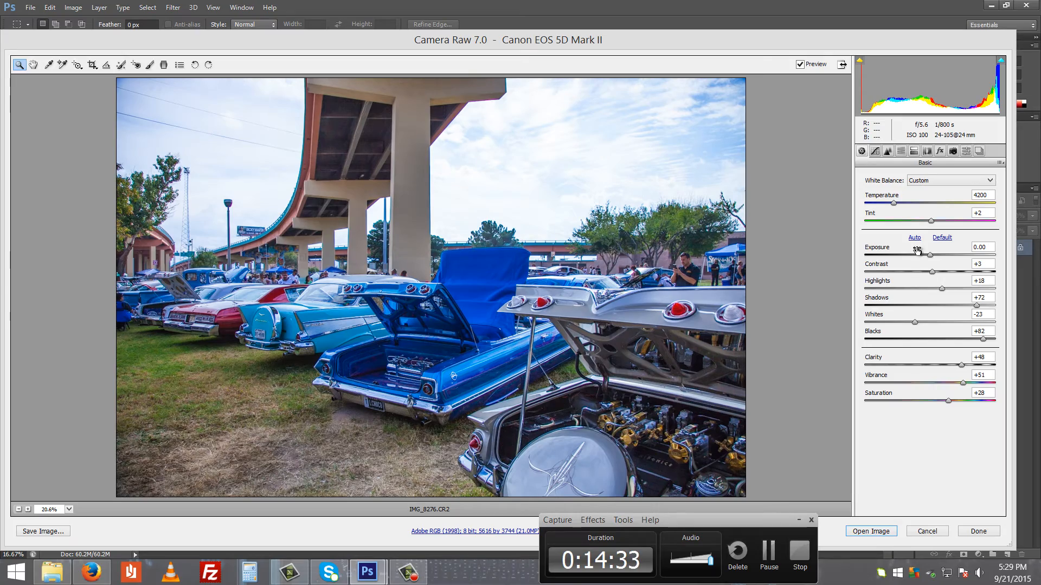
left_click_drag(929, 255, 985, 274)
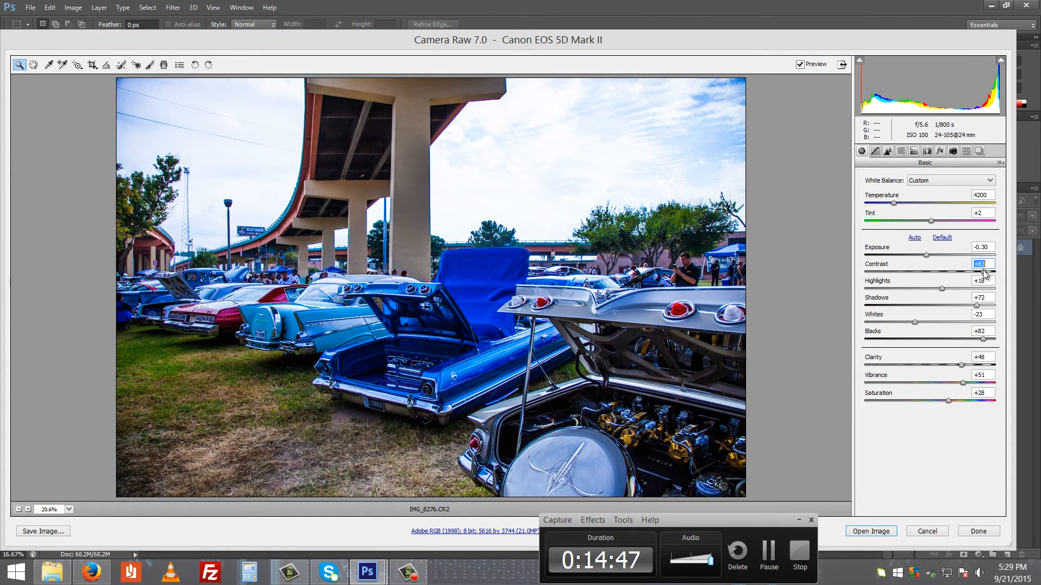
left_click_drag(982, 273, 974, 272)
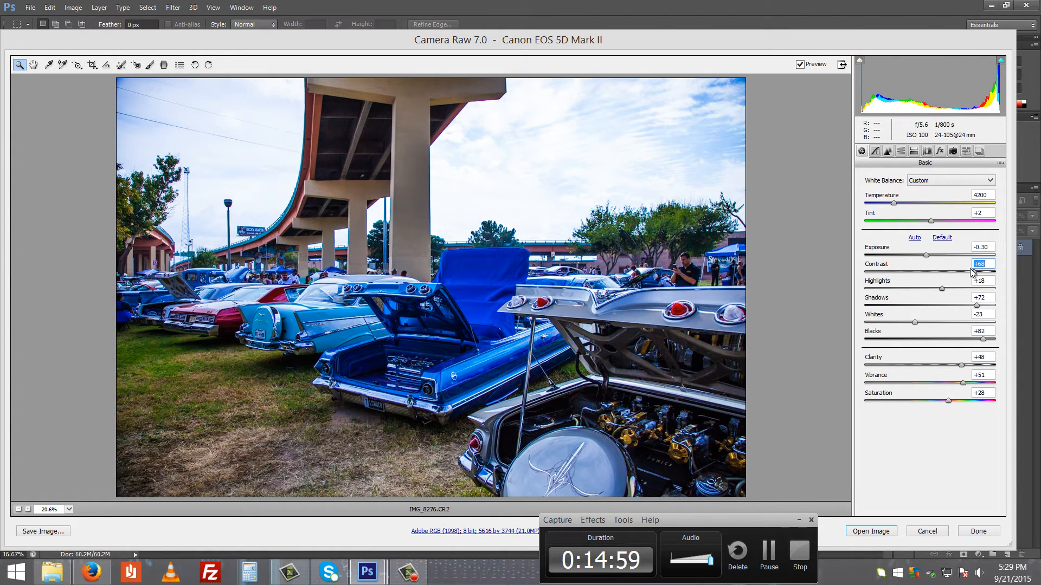
mouse_move(974, 271)
left_mouse_down()
mouse_move(997, 271)
mouse_move(972, 271)
left_mouse_up()
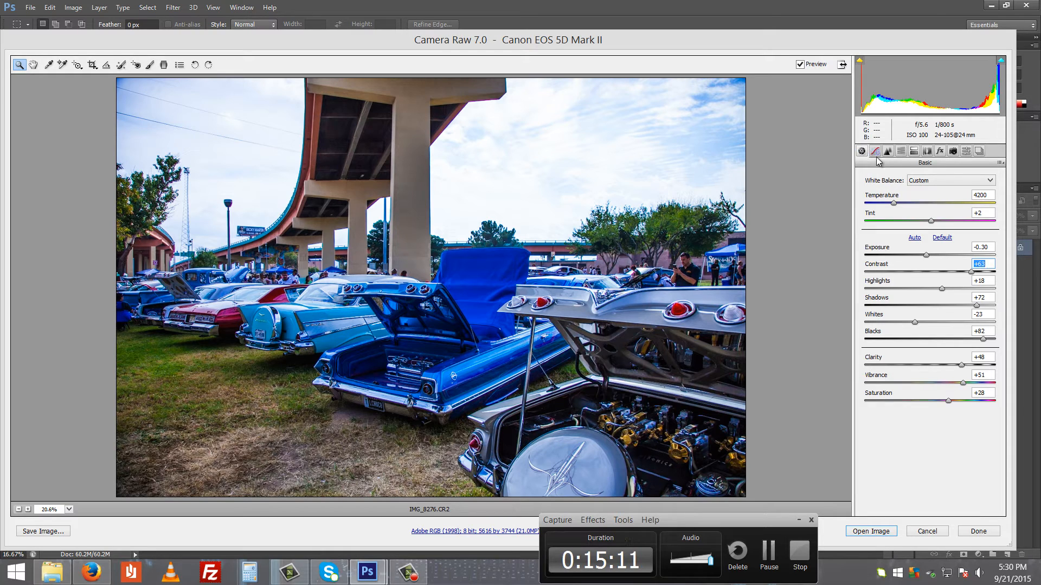
- In the HSL Saturation adjustments, set Reds to +7, Oranges to -45 and Greens to +5, and open the image in Photoshop
left_click(901, 152)
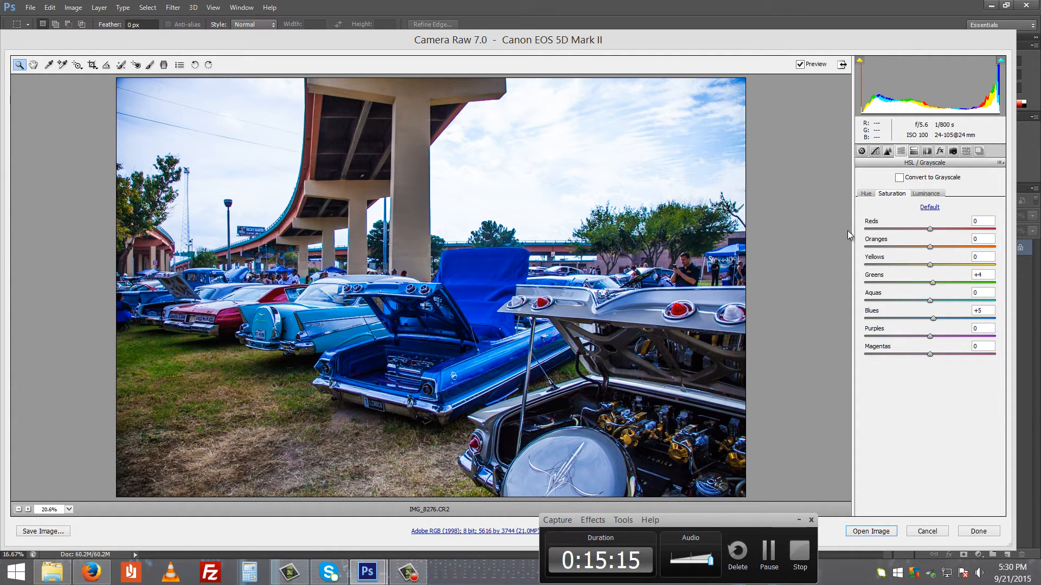
left_click_drag(930, 229, 900, 255)
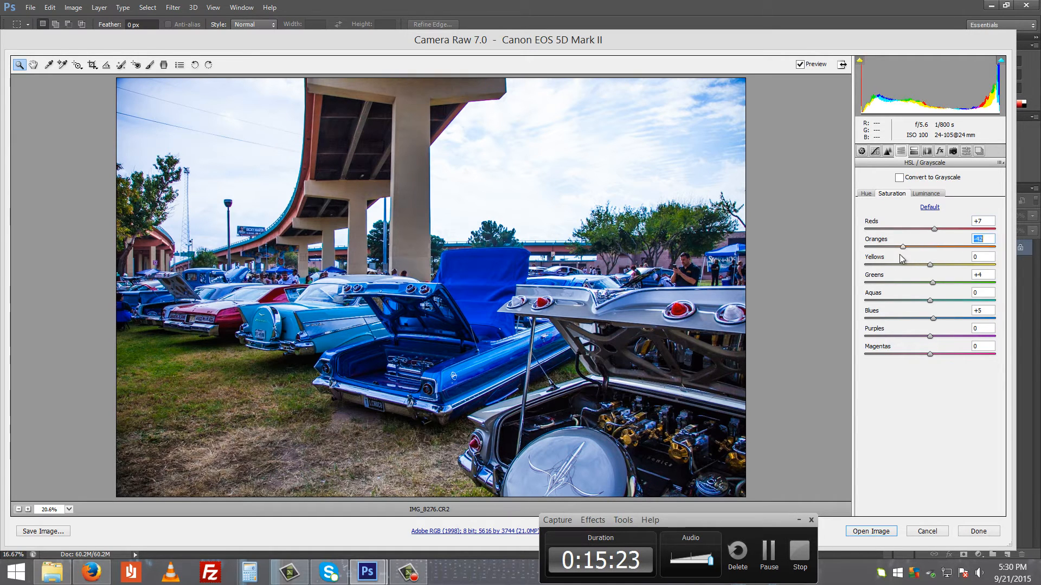
left_click_drag(962, 247, 902, 271)
mouse_move(934, 283)
left_mouse_down()
mouse_move(984, 290)
mouse_move(941, 298)
left_mouse_up()
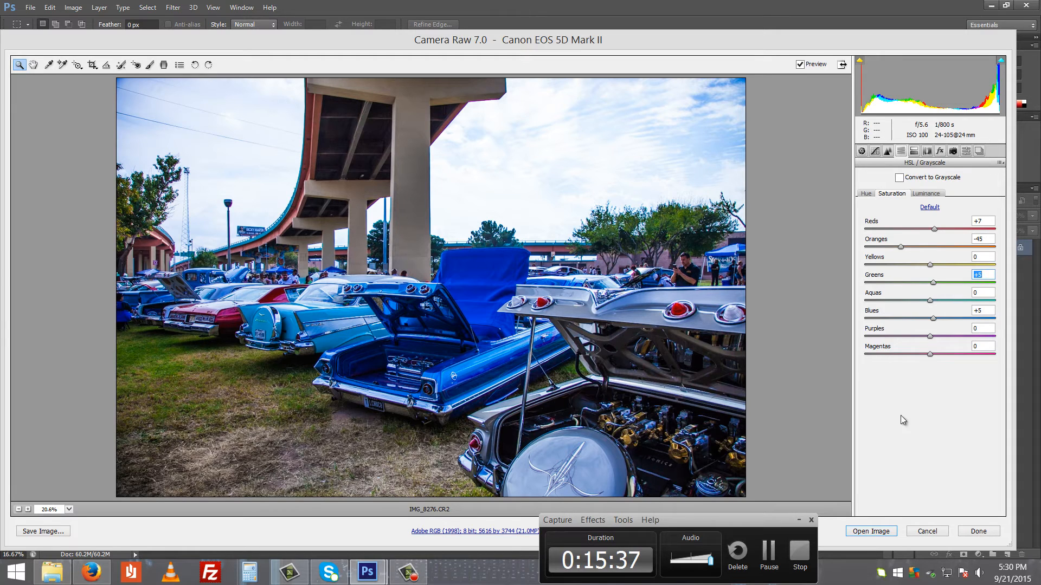
left_click(878, 532)
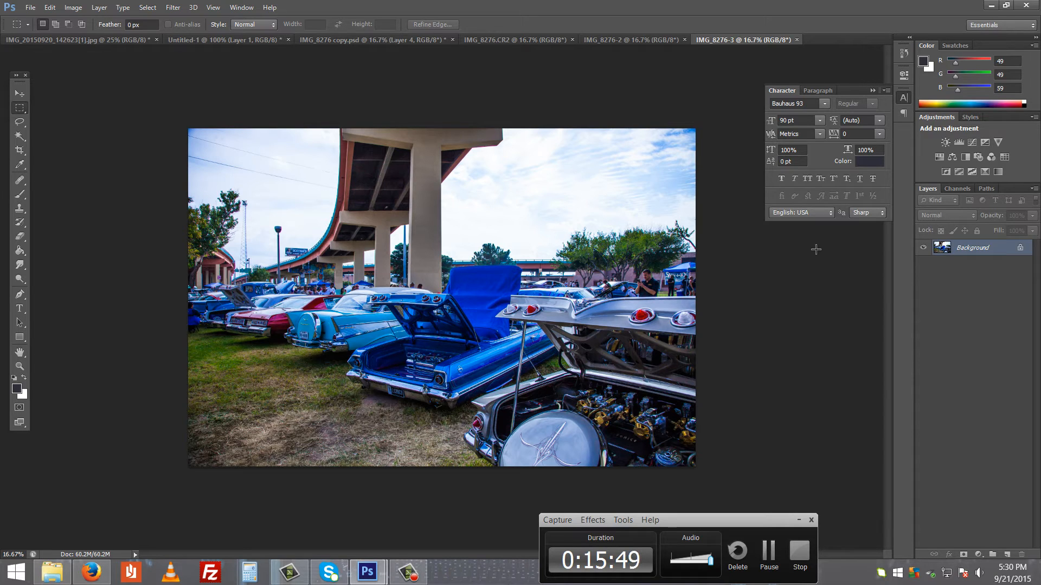
- Duplicate the Background layer of IMG_8276-3 and hide the original Background layer
right_click(955, 251)
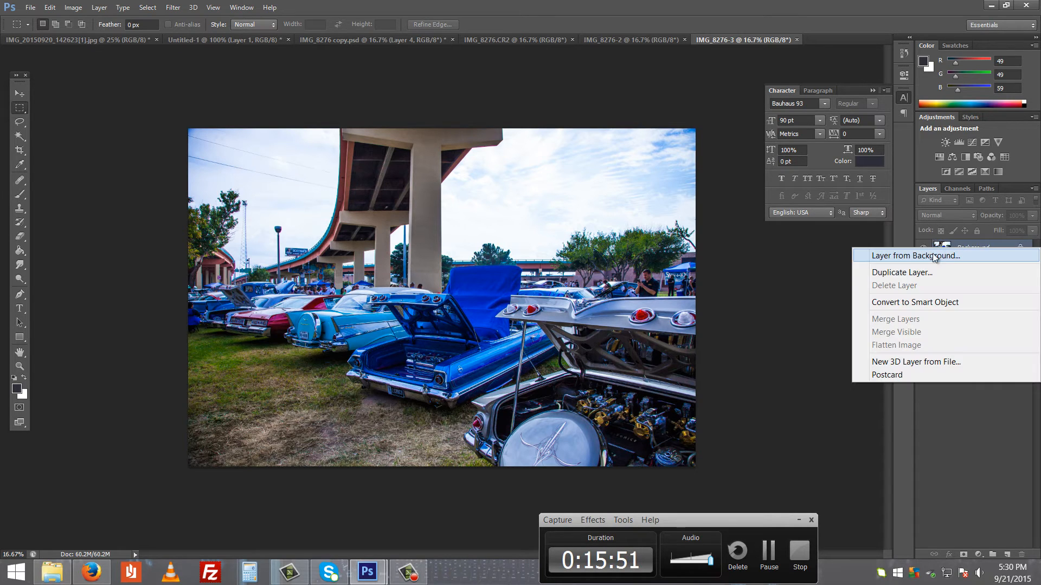
left_click(960, 246)
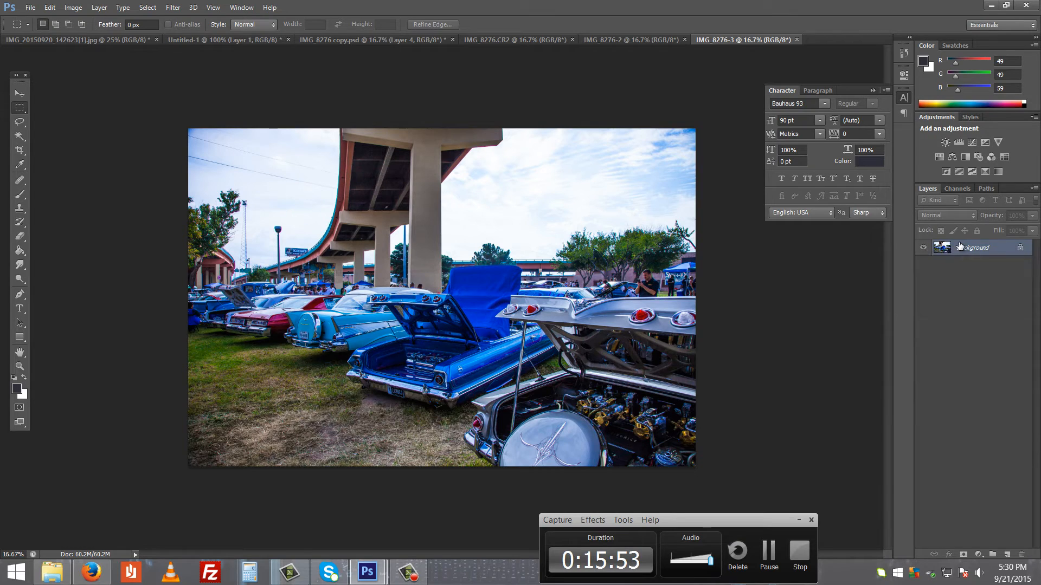
right_click(943, 250)
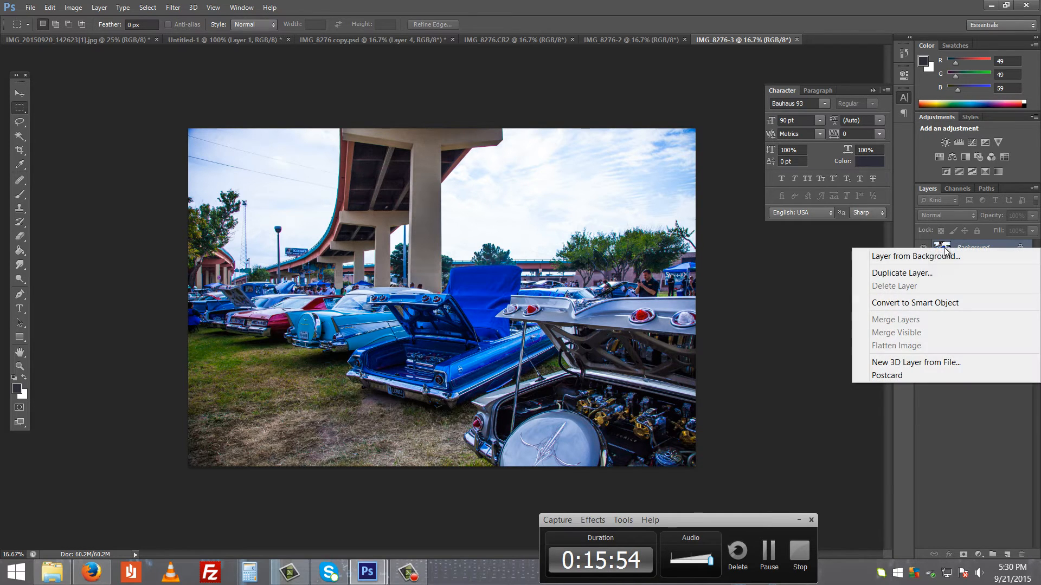
left_click(908, 273)
left_click(616, 177)
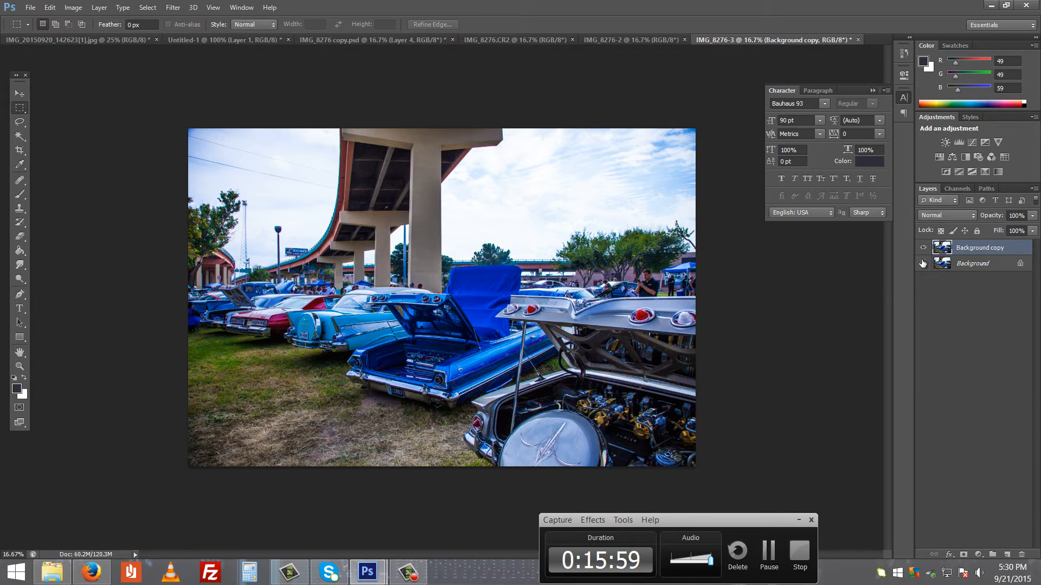
left_click(922, 263)
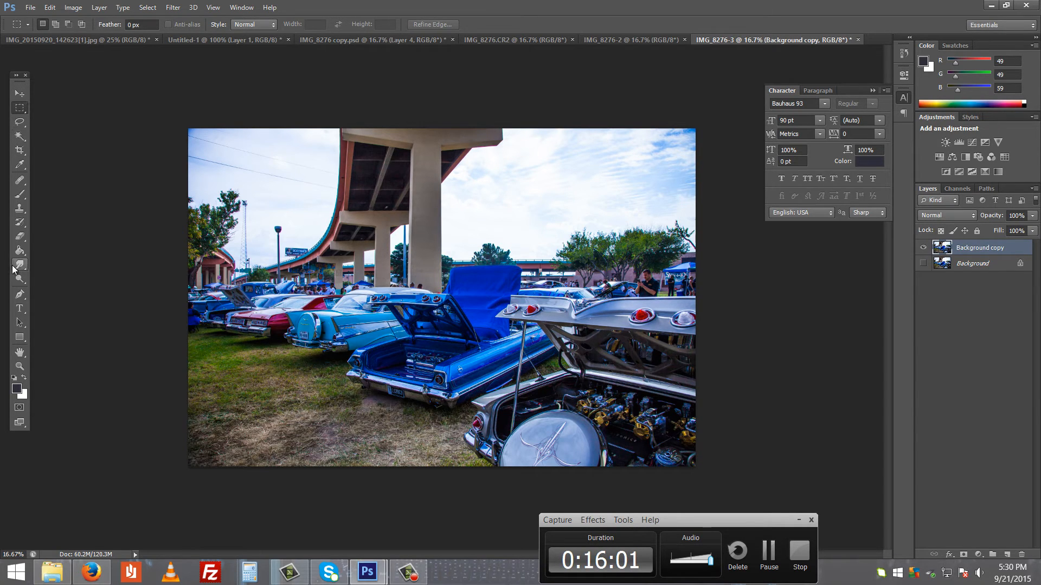
- Try erasing the sky on the Background copy layer with the 1985 px soft Eraser, and undo the strokes
left_click(17, 237)
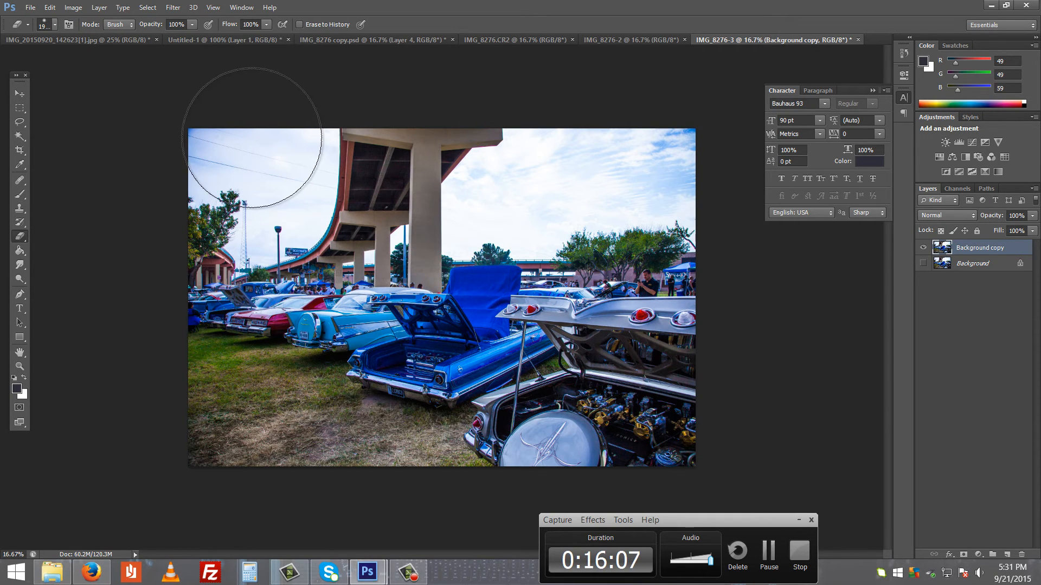
left_click_drag(256, 128, 268, 176)
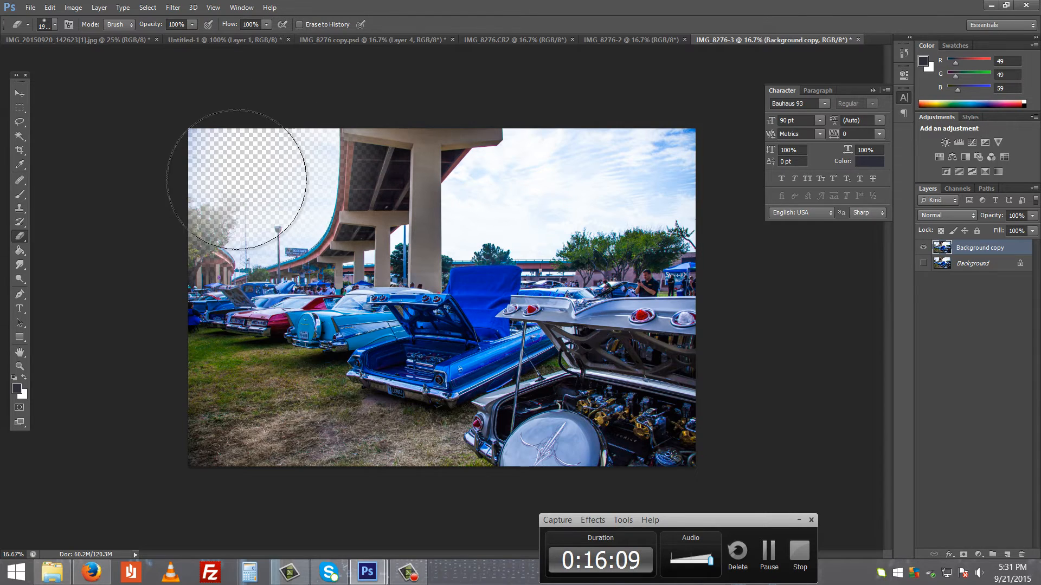
mouse_move(623, 154)
left_mouse_down()
mouse_move(571, 168)
mouse_move(549, 194)
mouse_move(502, 191)
left_mouse_up()
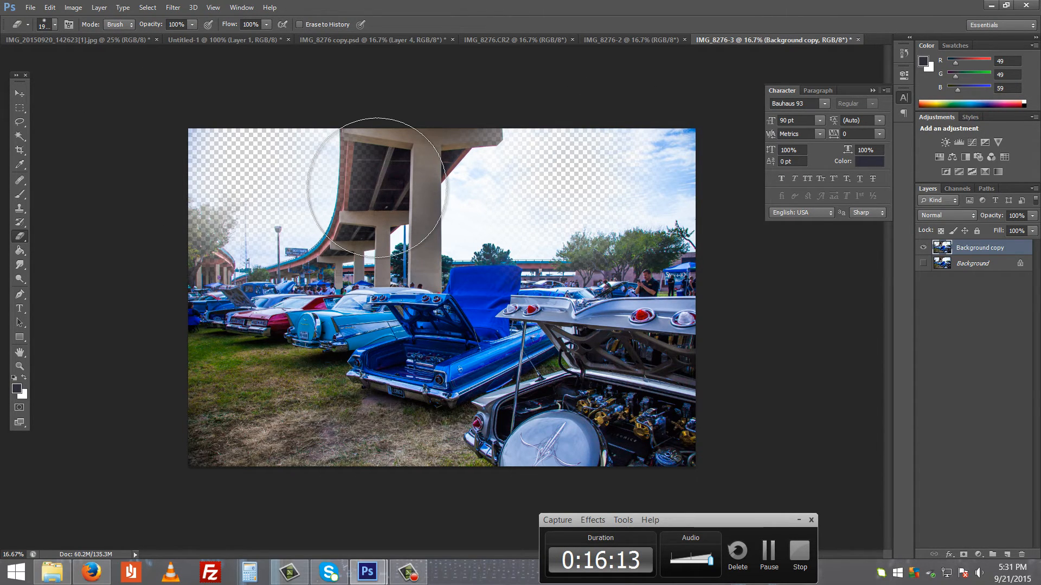
key("ctrl+alt+z")
key("ctrl+alt+z")
key("ctrl+alt+z")
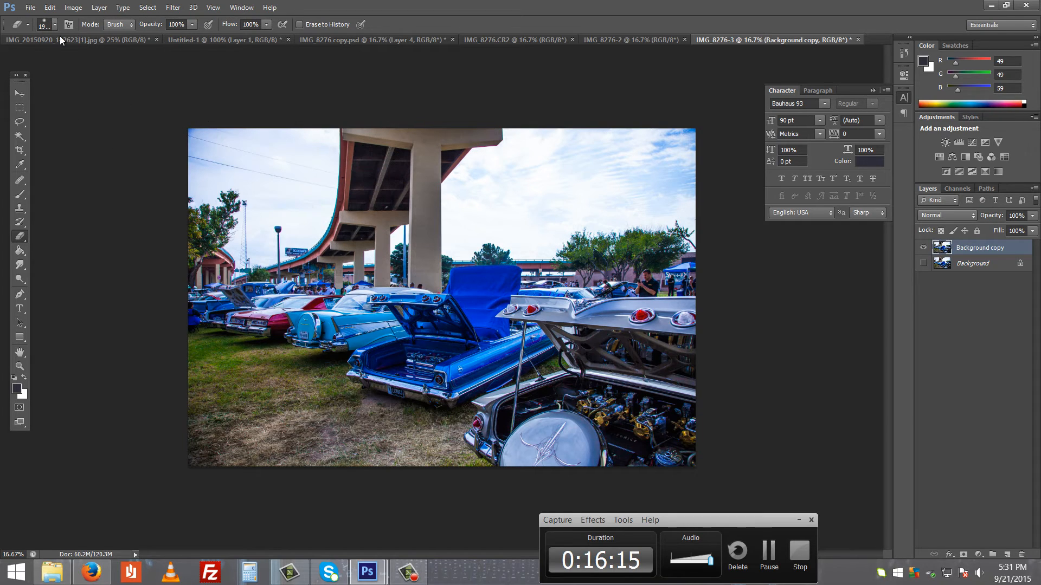
- Set the Eraser size to 1057 px and erase the sky on both sides of the overpass on the Background copy layer
left_click(54, 26)
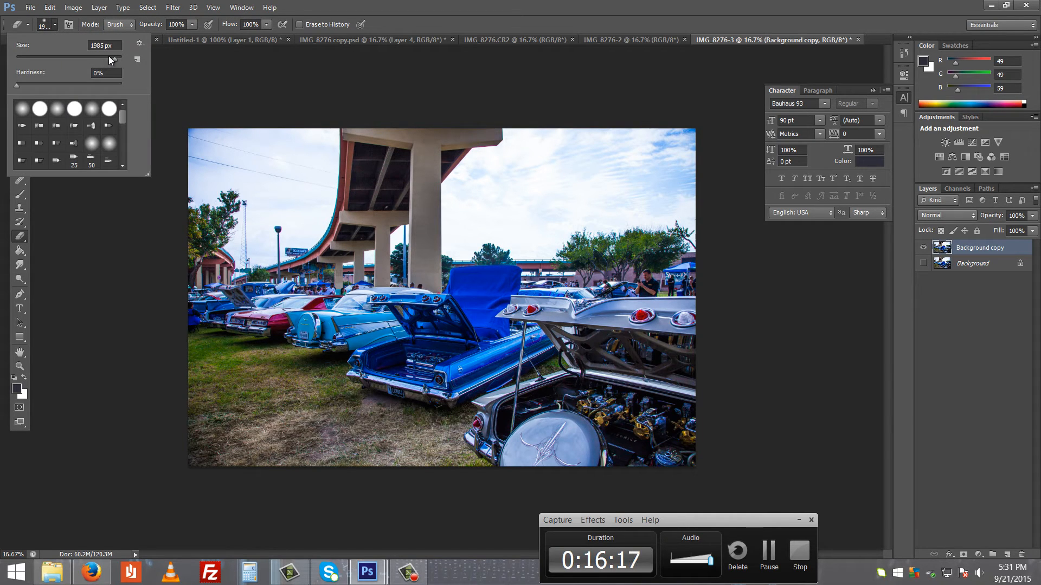
left_click_drag(109, 56, 109, 55)
mouse_move(295, 133)
left_mouse_down()
mouse_move(287, 206)
mouse_move(189, 225)
mouse_move(184, 124)
mouse_move(227, 114)
mouse_move(260, 137)
mouse_move(251, 163)
left_mouse_up()
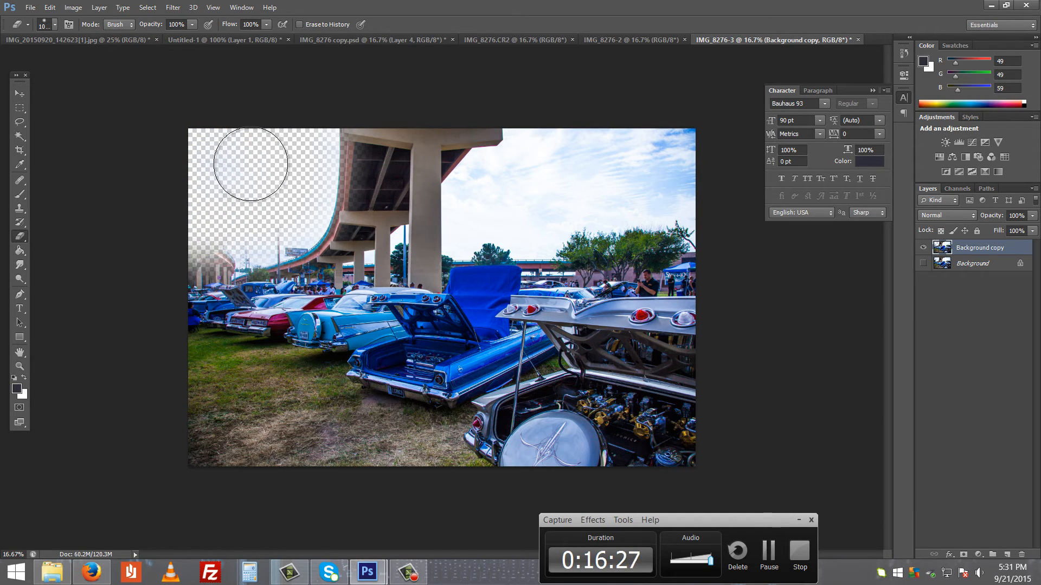
key("ctrl+z")
left_click(216, 151)
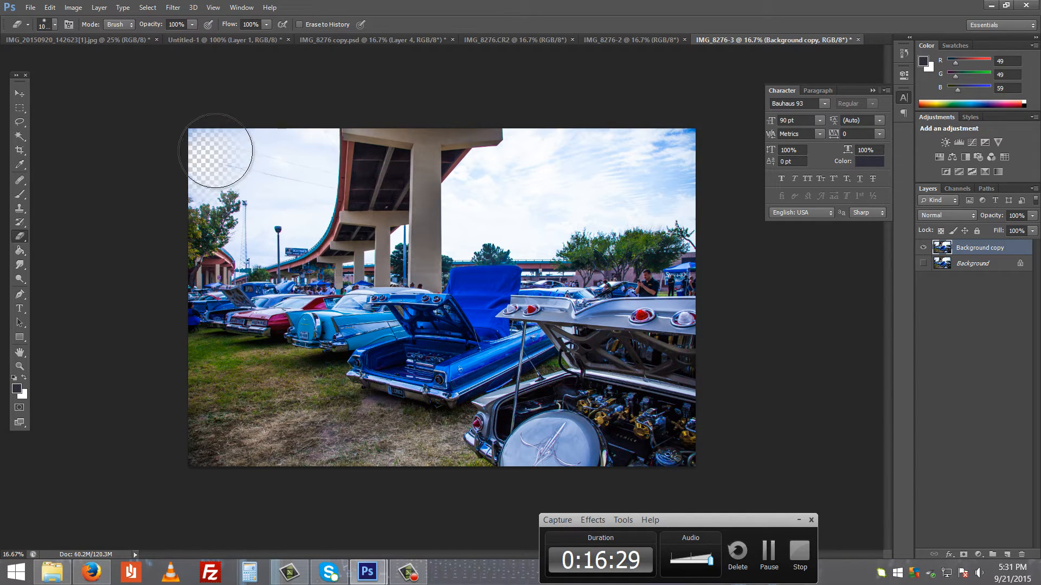
mouse_move(216, 150)
left_mouse_down()
mouse_move(239, 138)
mouse_move(289, 156)
mouse_move(286, 200)
mouse_move(266, 239)
mouse_move(255, 228)
mouse_move(274, 233)
mouse_move(272, 198)
mouse_move(303, 202)
left_mouse_up()
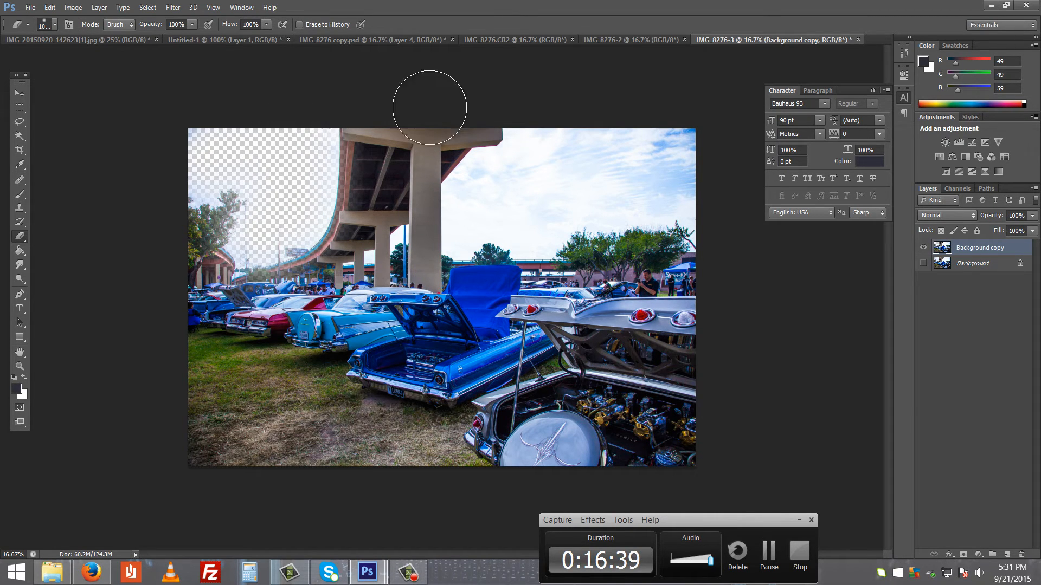
mouse_move(488, 105)
left_mouse_down()
mouse_move(541, 109)
mouse_move(531, 174)
mouse_move(495, 186)
mouse_move(481, 219)
mouse_move(552, 189)
left_mouse_up()
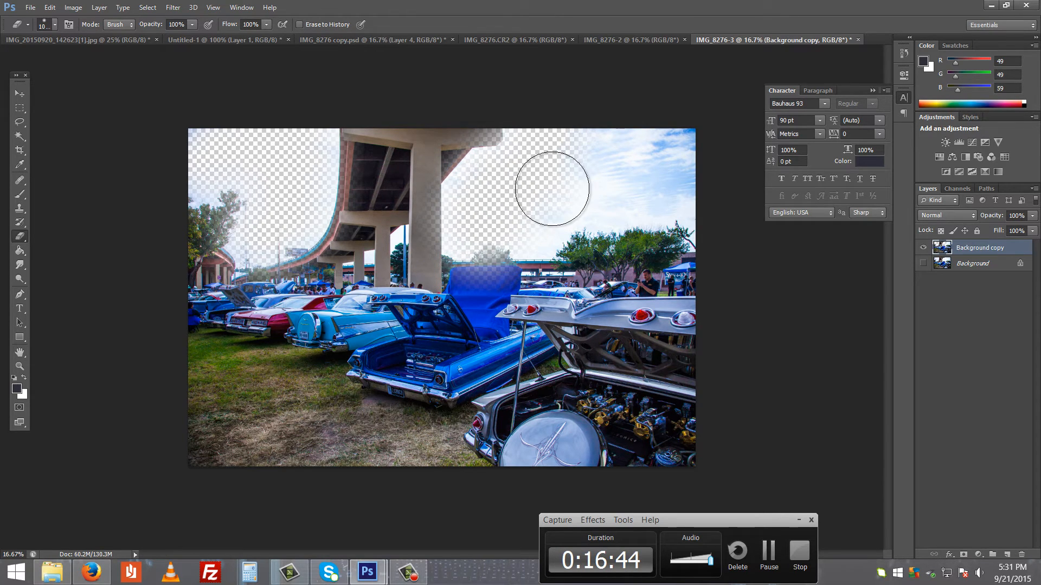
- Set the Eraser hardness to 100% and erase the grass and part of the open engine bay on the Background copy layer
left_click(53, 24)
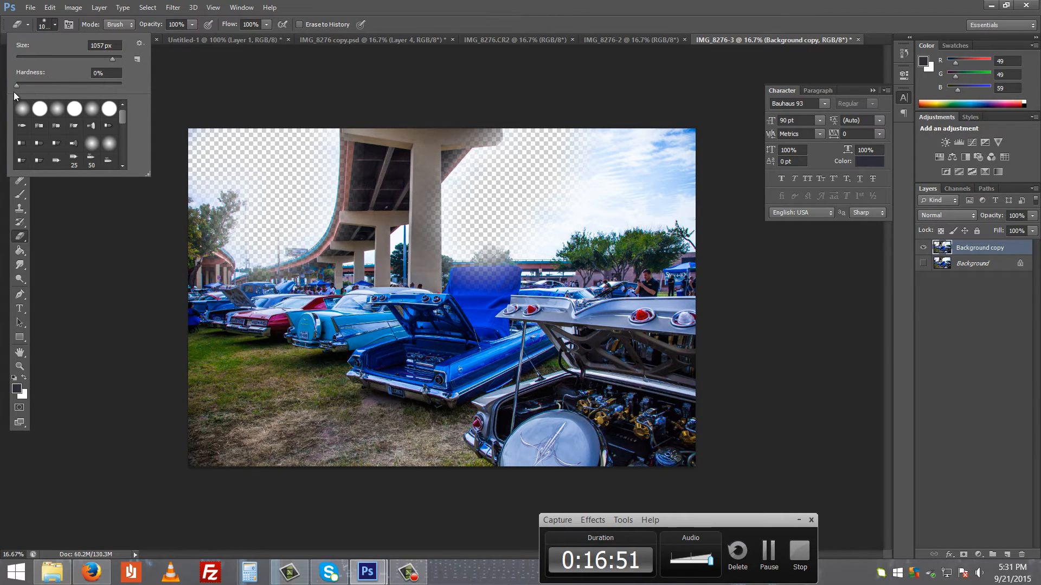
left_click_drag(17, 86, 70, 86)
left_click(597, 378)
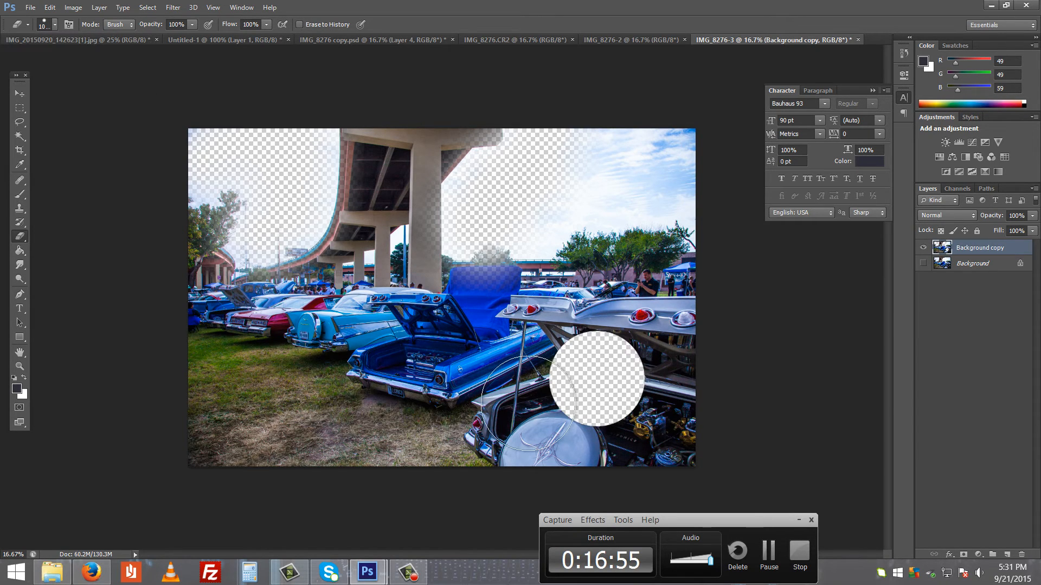
left_click(468, 409)
left_click(370, 394)
mouse_move(347, 401)
left_mouse_down()
mouse_move(238, 388)
mouse_move(239, 401)
mouse_move(306, 407)
mouse_move(464, 374)
left_mouse_up()
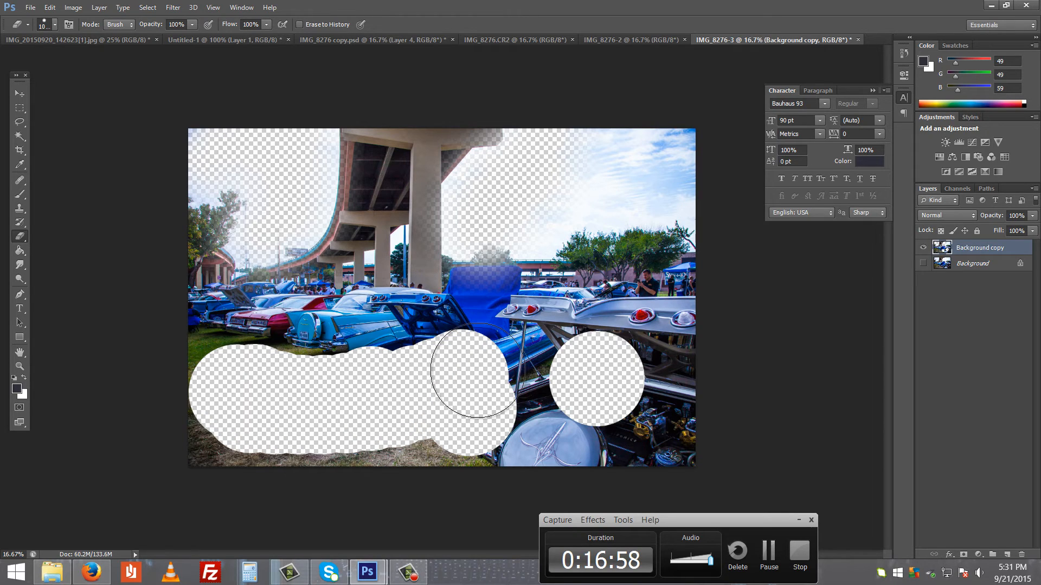
- Return the Eraser to a soft edge and erase the cars, ground and remaining sky, keeping only the overpass and trees
left_click(55, 25)
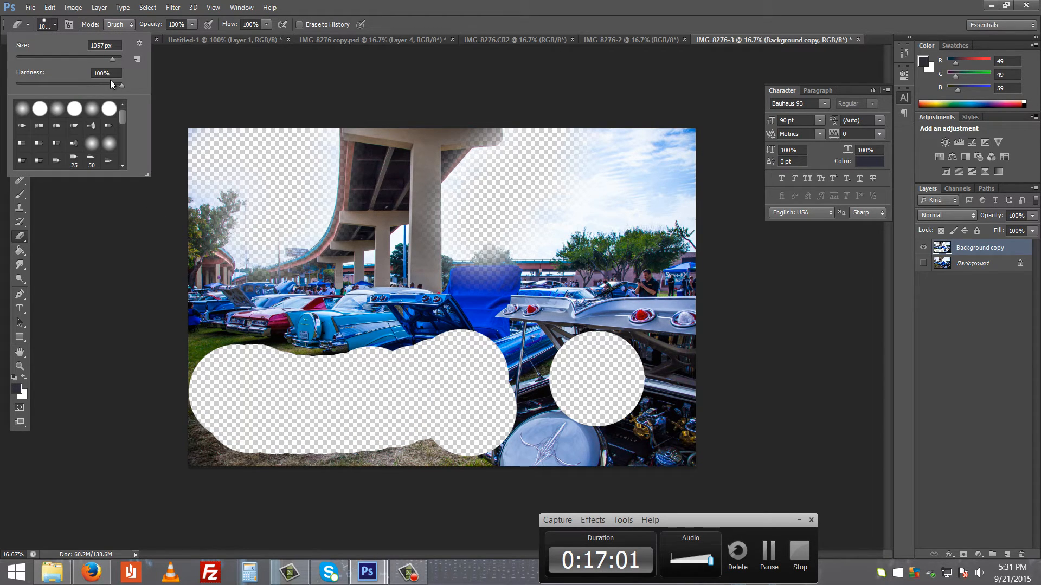
left_click_drag(118, 83, 2, 103)
left_click(208, 328)
mouse_move(208, 328)
left_mouse_down()
mouse_move(290, 333)
mouse_move(270, 320)
mouse_move(218, 320)
mouse_move(239, 302)
left_mouse_up()
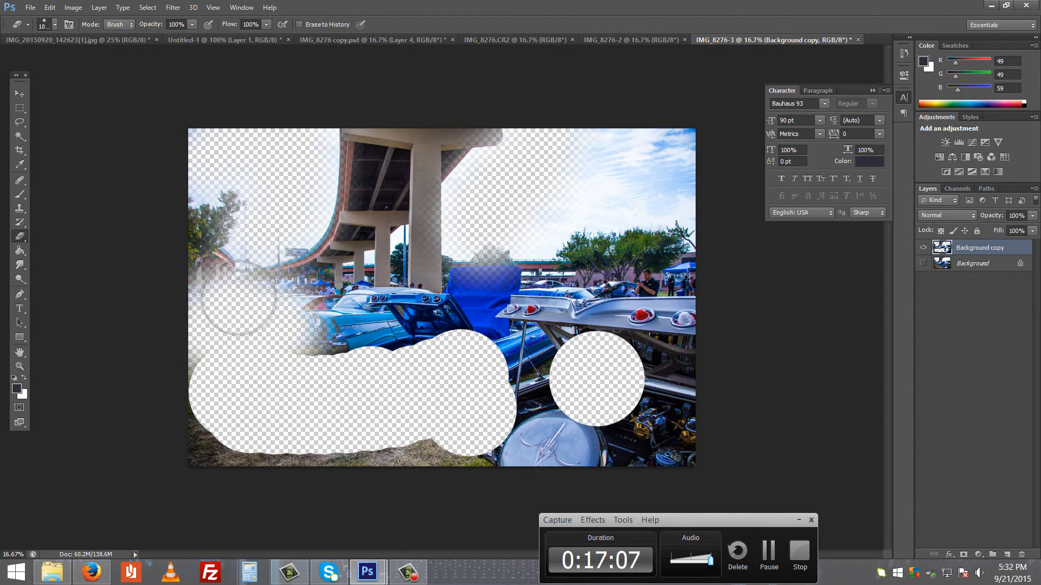
key("ctrl+z")
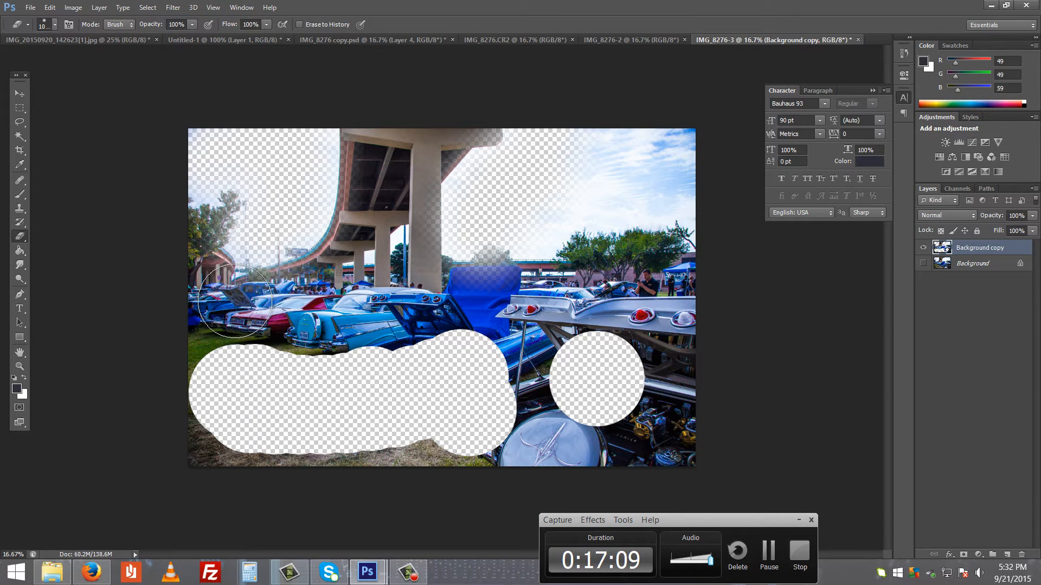
mouse_move(195, 320)
left_mouse_down()
mouse_move(274, 310)
mouse_move(453, 326)
mouse_move(477, 314)
mouse_move(491, 274)
mouse_move(500, 299)
left_mouse_up()
key("ctrl+z")
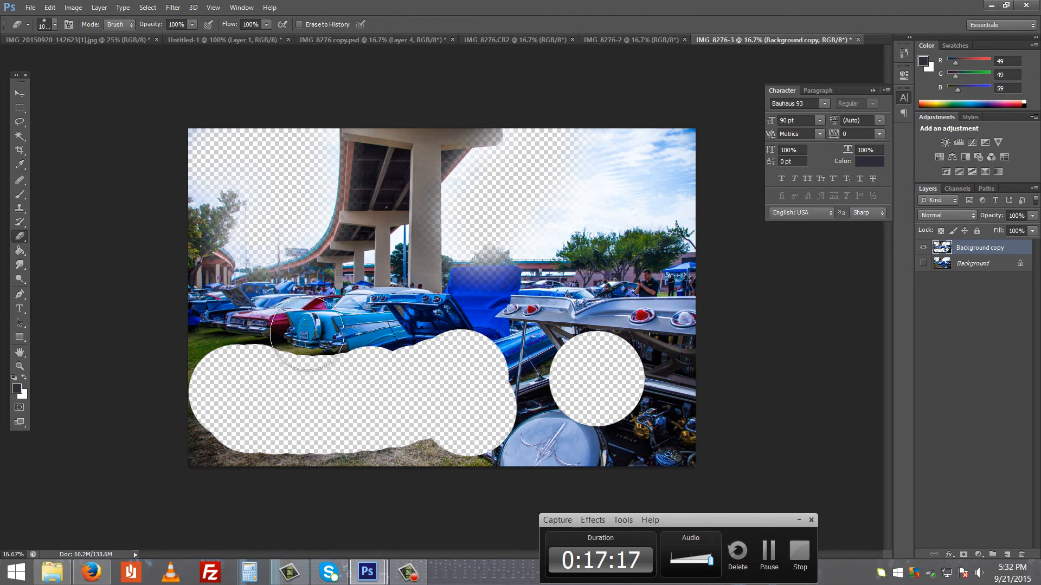
mouse_move(211, 324)
left_mouse_down()
mouse_move(445, 324)
mouse_move(487, 309)
left_mouse_up()
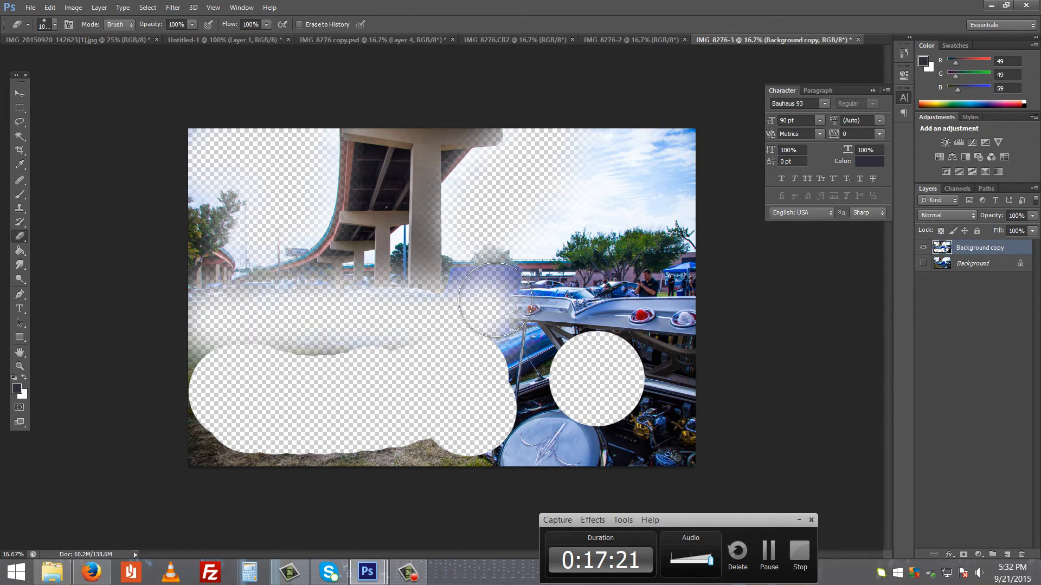
mouse_move(495, 300)
left_mouse_down()
mouse_move(693, 320)
mouse_move(696, 491)
mouse_move(614, 464)
mouse_move(154, 461)
mouse_move(196, 363)
mouse_move(413, 348)
mouse_move(693, 362)
mouse_move(728, 378)
mouse_move(470, 418)
mouse_move(649, 410)
mouse_move(123, 453)
left_mouse_up()
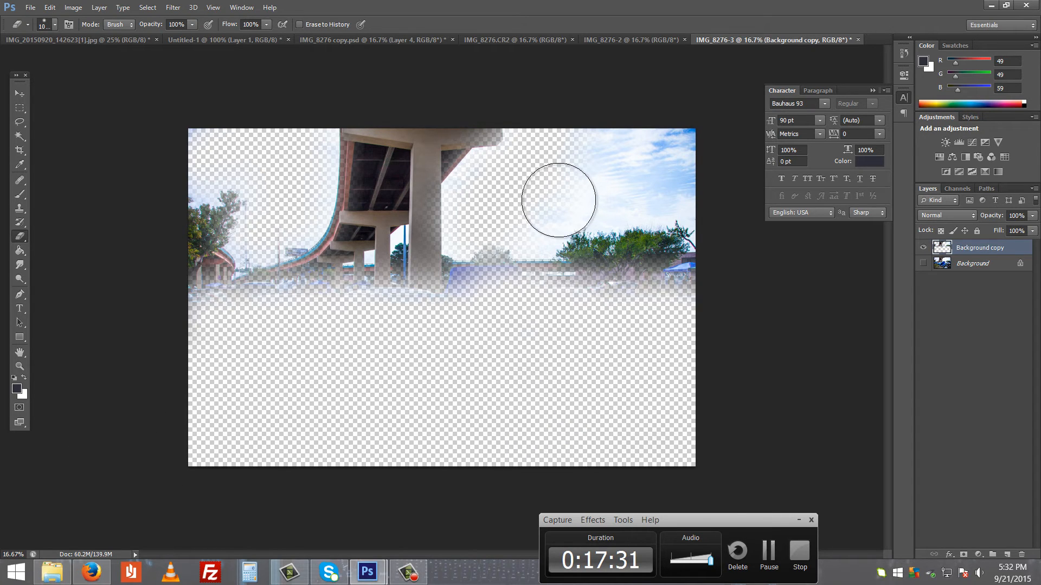
mouse_move(558, 200)
left_mouse_down()
mouse_move(575, 158)
mouse_move(719, 140)
mouse_move(701, 155)
mouse_move(694, 192)
mouse_move(696, 181)
mouse_move(566, 183)
mouse_move(531, 214)
mouse_move(529, 173)
left_mouse_up()
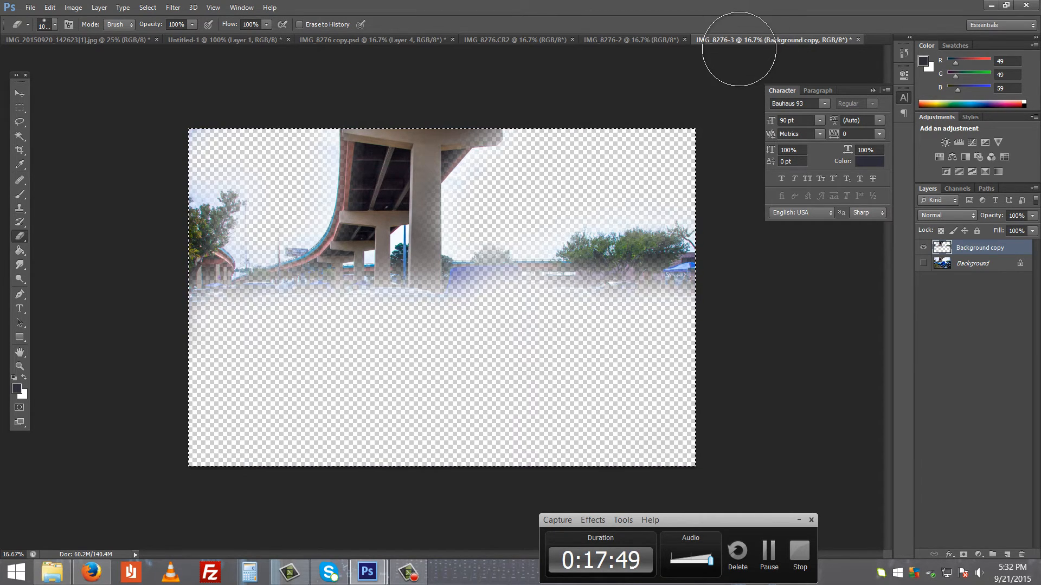
- Copy the whole erased layer from IMG_8276-3 and paste it as a new layer in IMG_8276.CR2
left_click(522, 37)
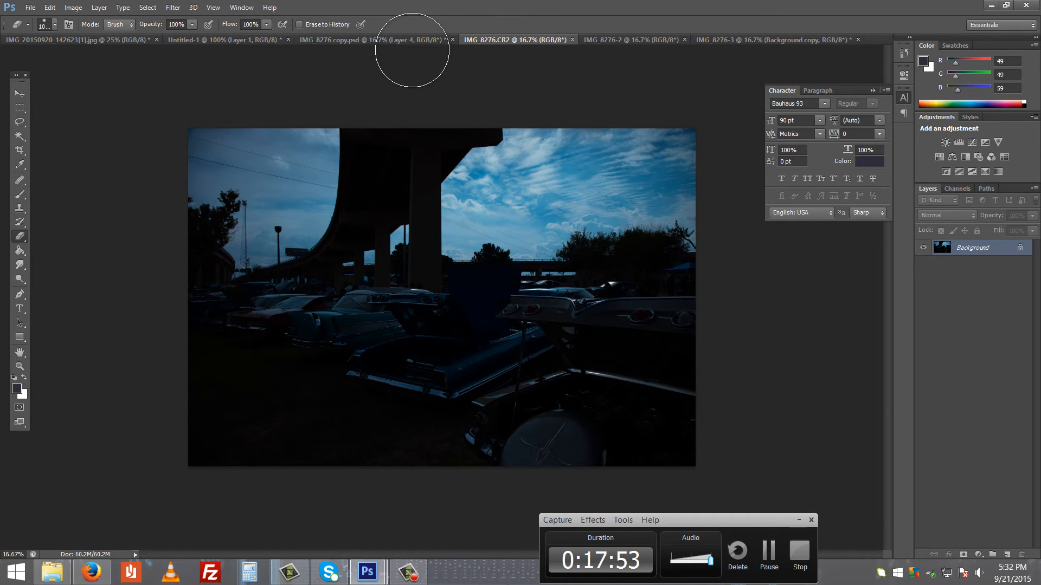
left_click(398, 38)
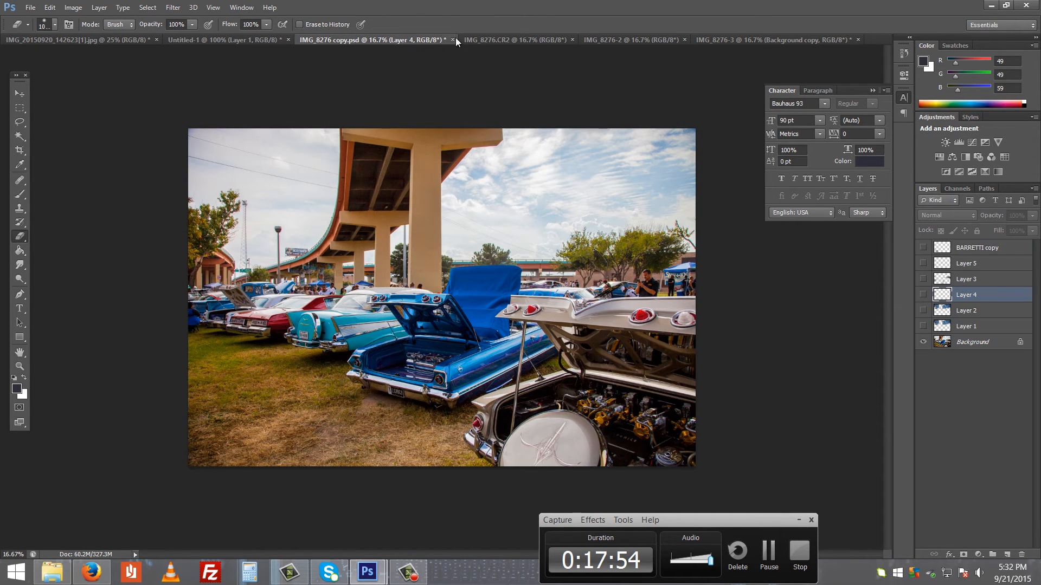
left_click(525, 37)
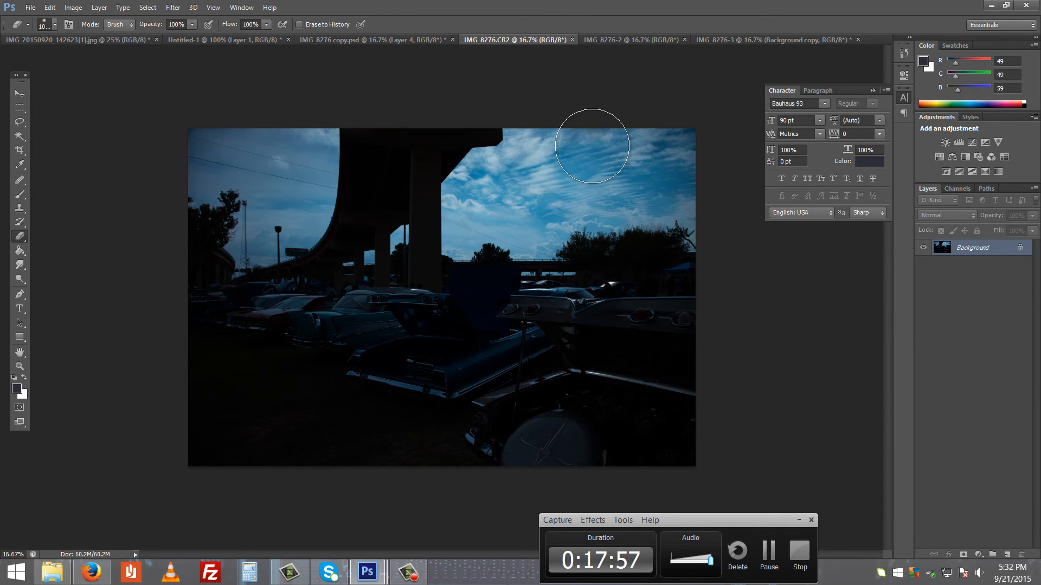
left_click_drag(596, 154, 594, 146)
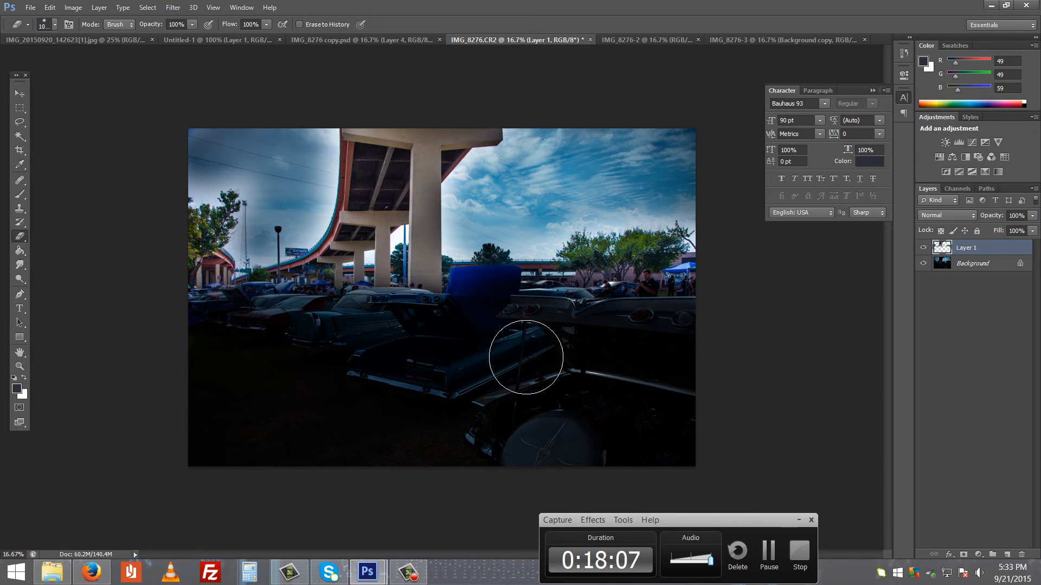
- Duplicate the Background layer of IMG_8276-2 as Background copy and hide the original Background layer
left_click(774, 41)
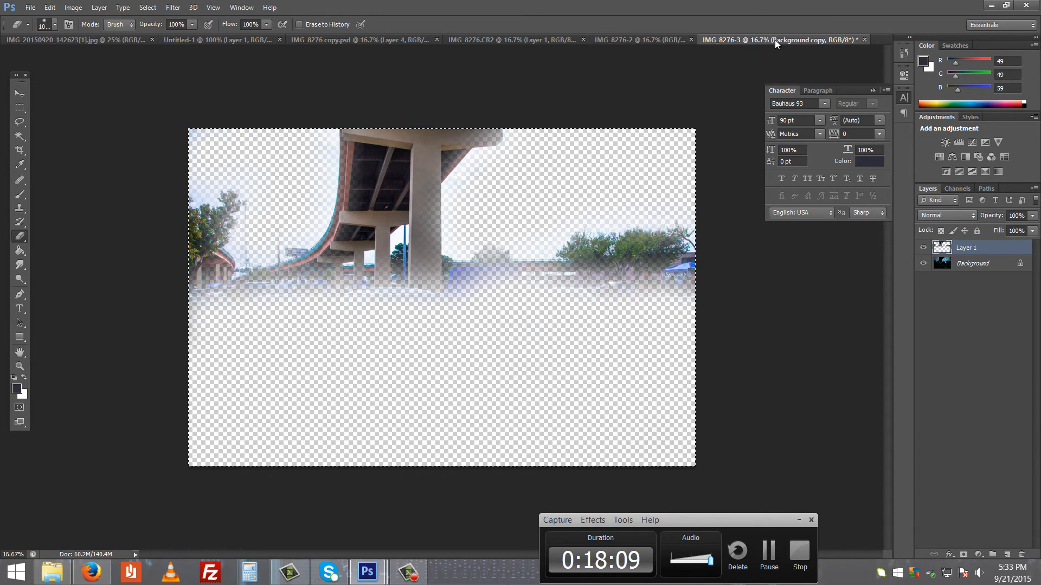
left_click(648, 39)
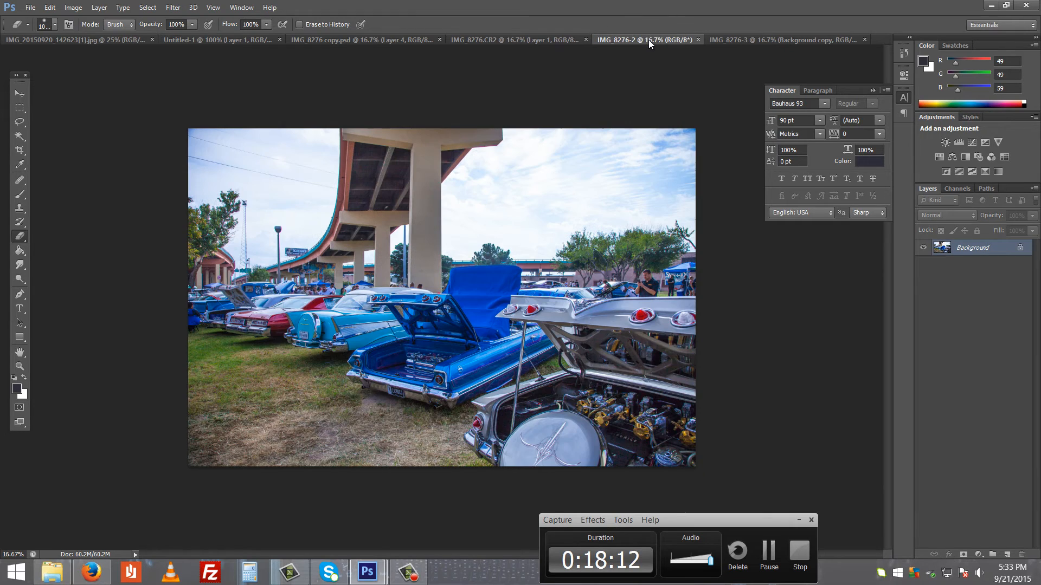
right_click(959, 247)
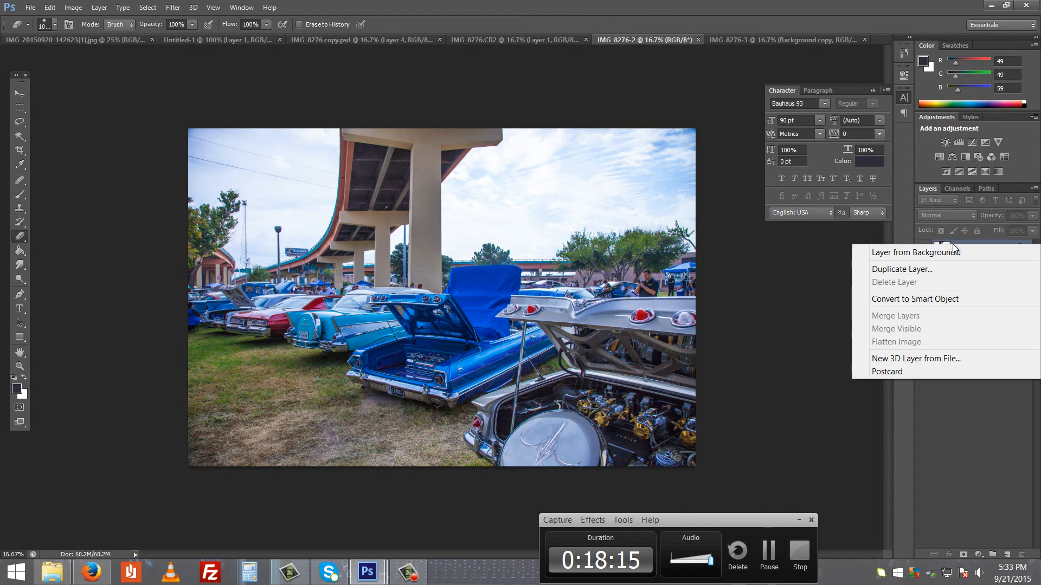
left_click(913, 270)
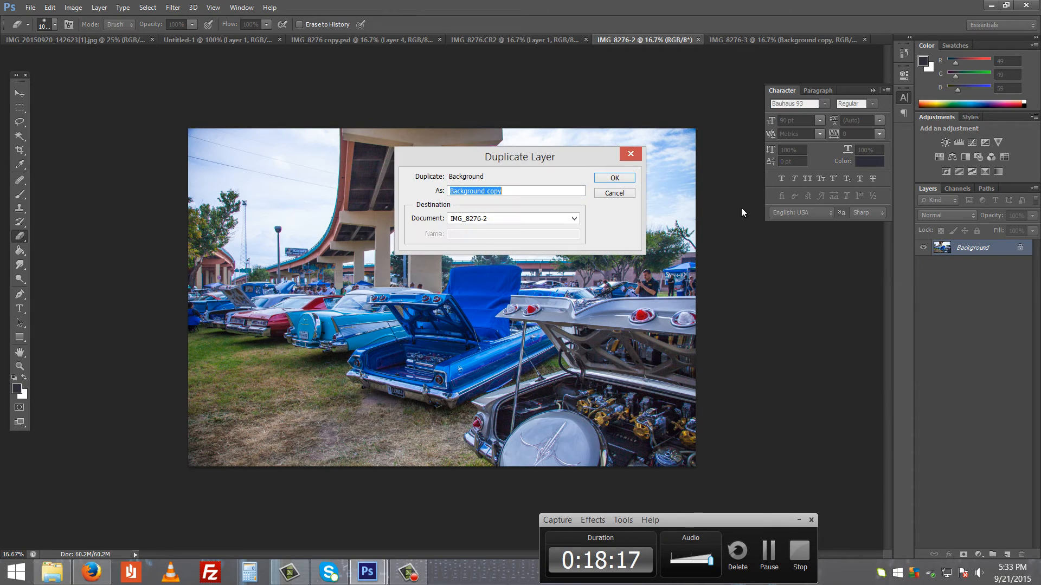
left_click(610, 179)
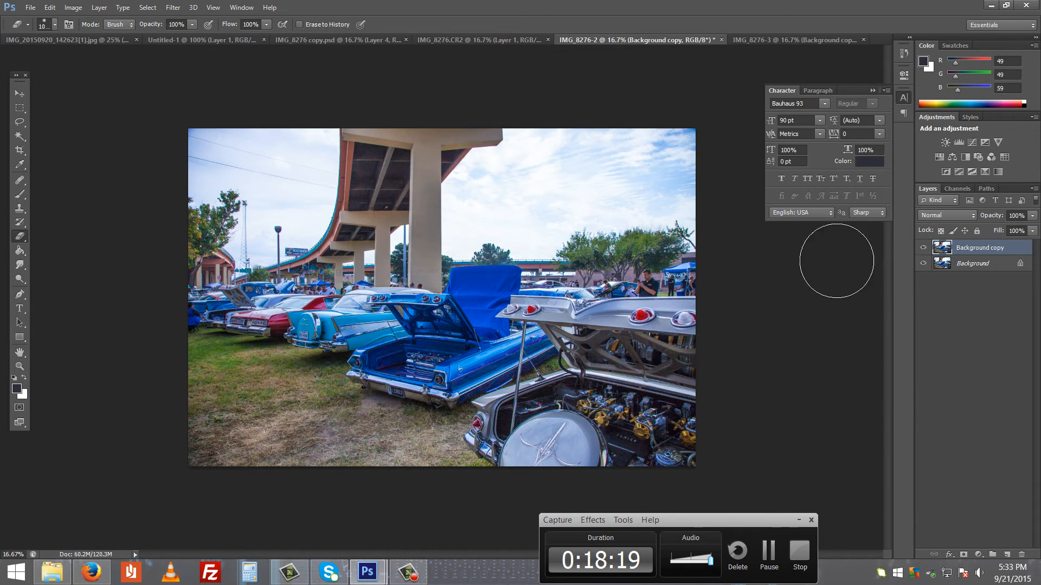
left_click(980, 268)
left_click(975, 250)
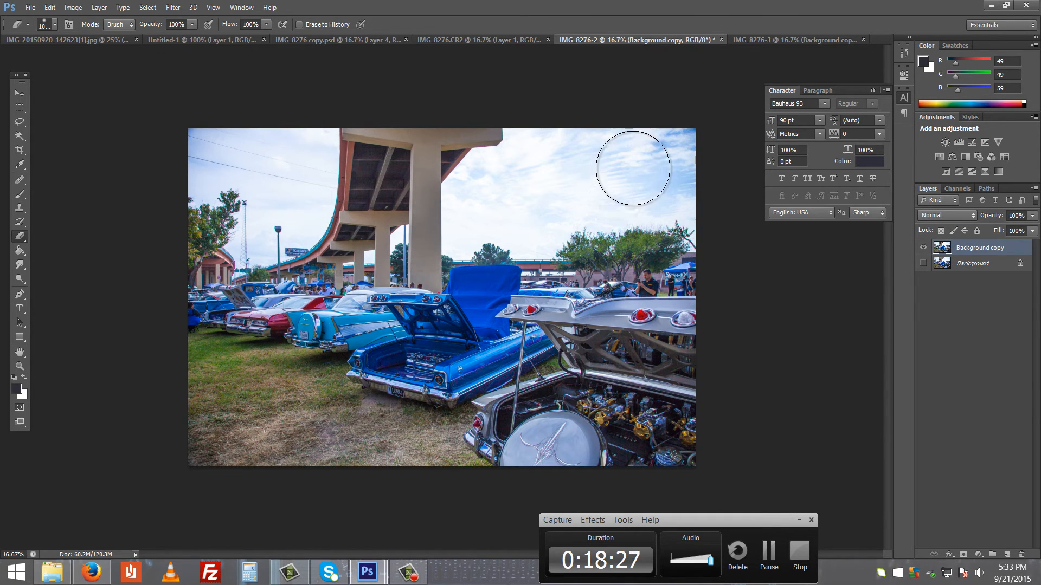
- Erase the sky, overpass, trees and grass on IMG_8276-2's Background copy layer with the soft Eraser, keeping the cars
left_click(684, 149)
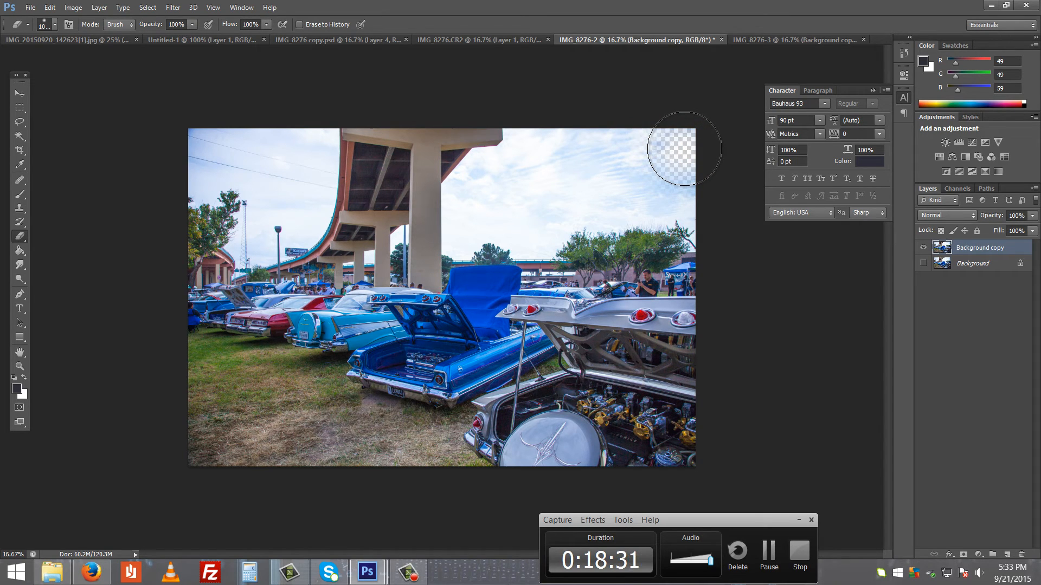
mouse_move(684, 148)
left_mouse_down()
mouse_move(396, 159)
mouse_move(197, 135)
mouse_move(194, 165)
mouse_move(211, 146)
mouse_move(246, 140)
mouse_move(285, 143)
mouse_move(293, 172)
mouse_move(269, 201)
mouse_move(184, 225)
mouse_move(185, 240)
mouse_move(226, 232)
mouse_move(296, 249)
mouse_move(420, 245)
mouse_move(433, 231)
mouse_move(515, 218)
mouse_move(653, 252)
mouse_move(722, 246)
mouse_move(644, 205)
mouse_move(233, 186)
mouse_move(344, 173)
left_mouse_up()
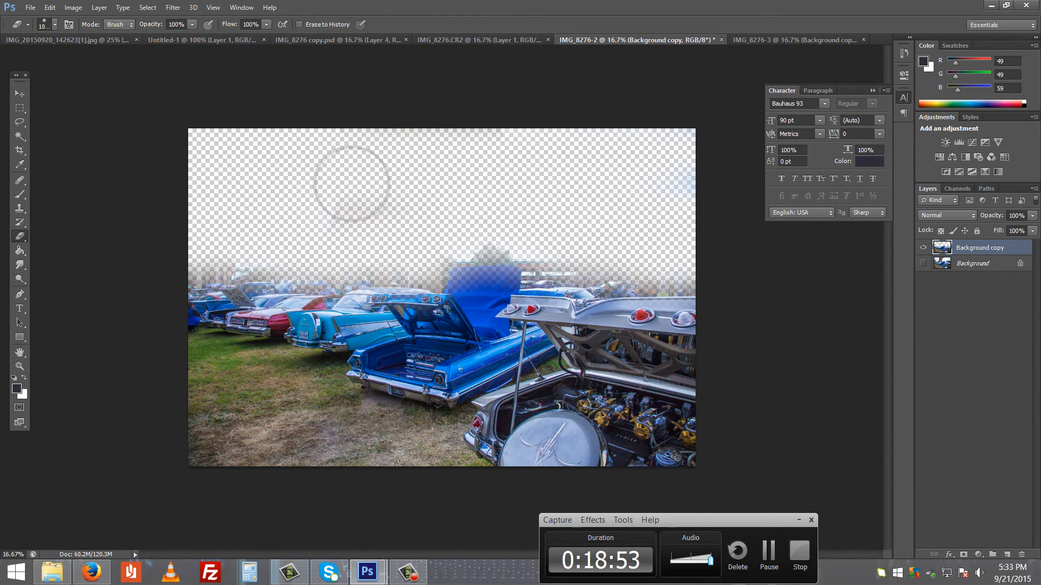
mouse_move(178, 363)
left_mouse_down()
mouse_move(301, 379)
mouse_move(338, 414)
mouse_move(399, 437)
mouse_move(441, 483)
mouse_move(188, 446)
mouse_move(185, 423)
mouse_move(292, 443)
mouse_move(179, 402)
mouse_move(318, 434)
mouse_move(394, 436)
left_mouse_up()
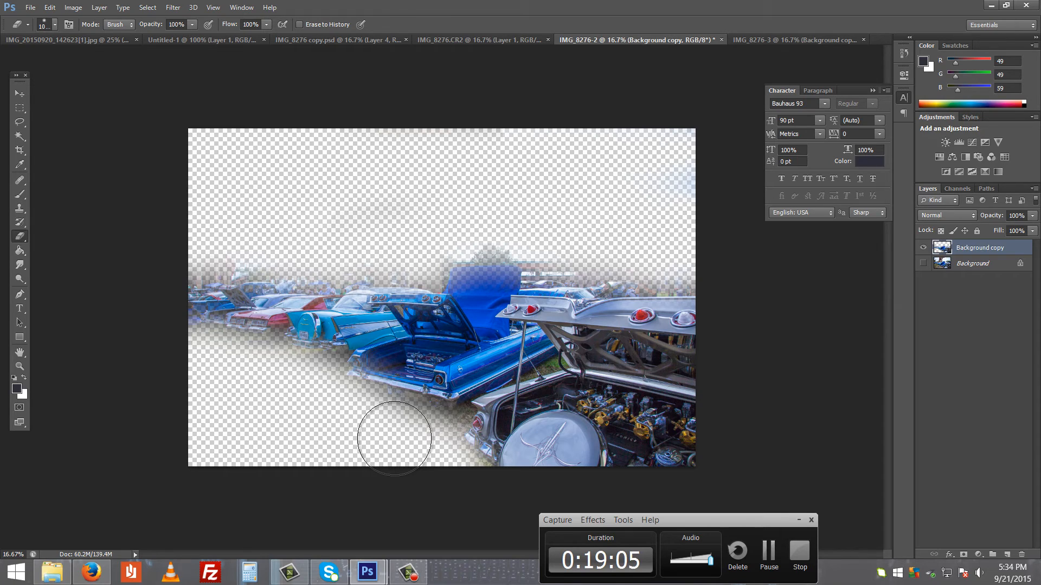
- Copy the whole erased car layer and paste it into IMG_8276.CR2 above Layer 1
key("ctrl+a")
left_click(503, 38)
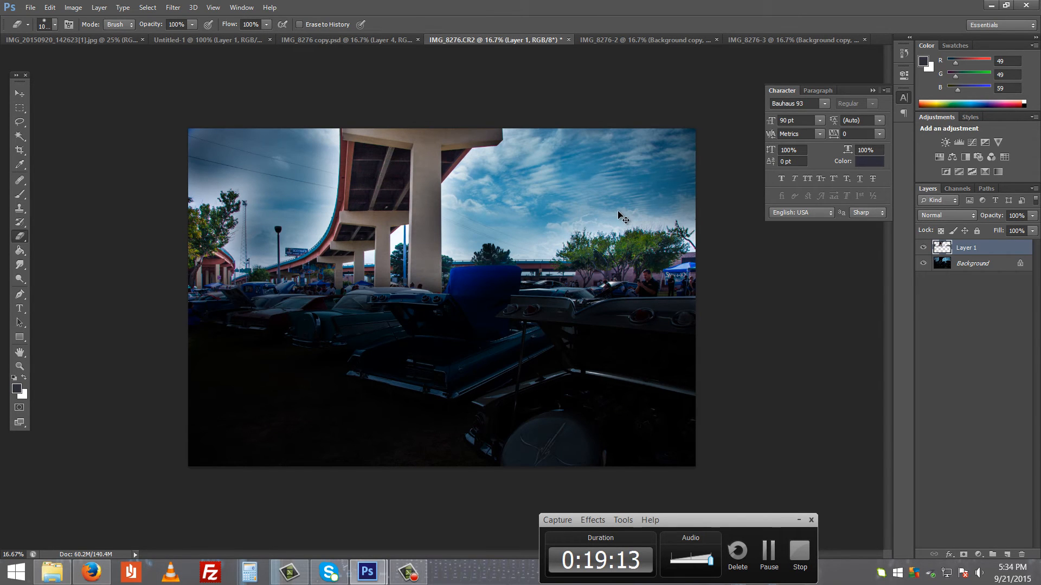
key("ctrl+v")
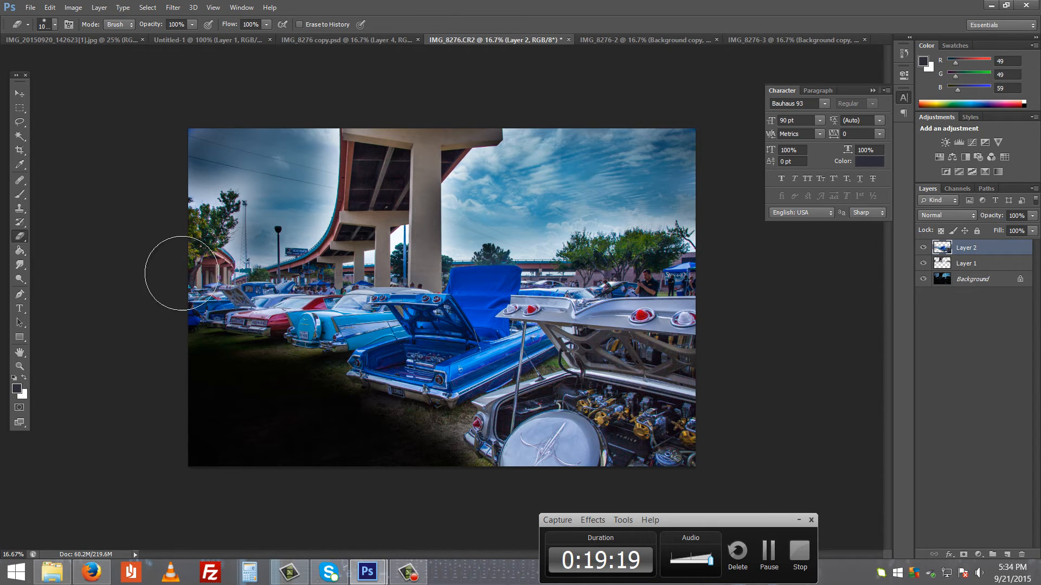
- Reopen the raw photo IMG_8276.CR2 in Camera Raw and set the HSL Saturation of Greens to +64
left_click(52, 571)
key("alt+Tab")
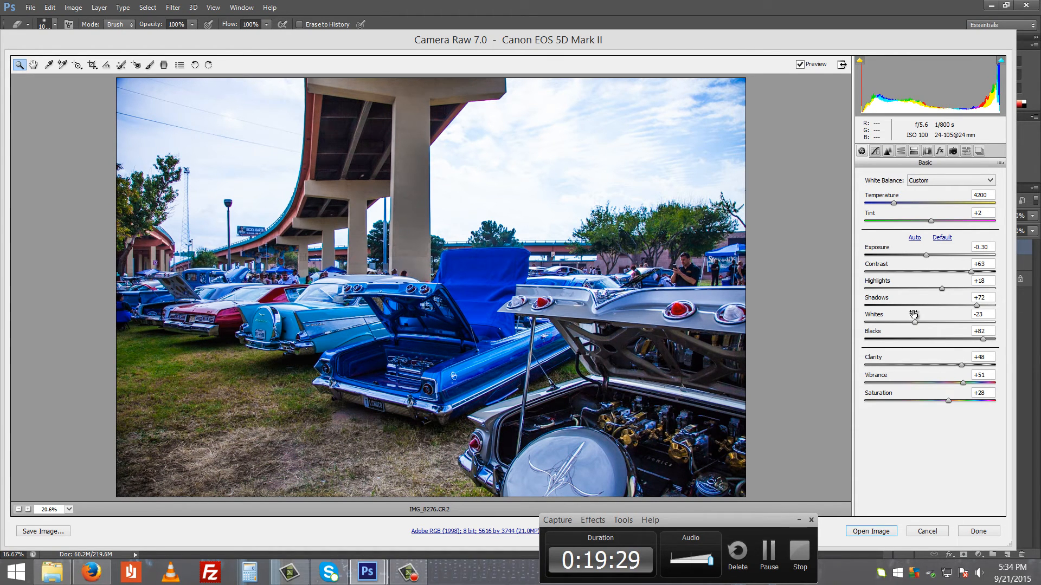
left_click(901, 151)
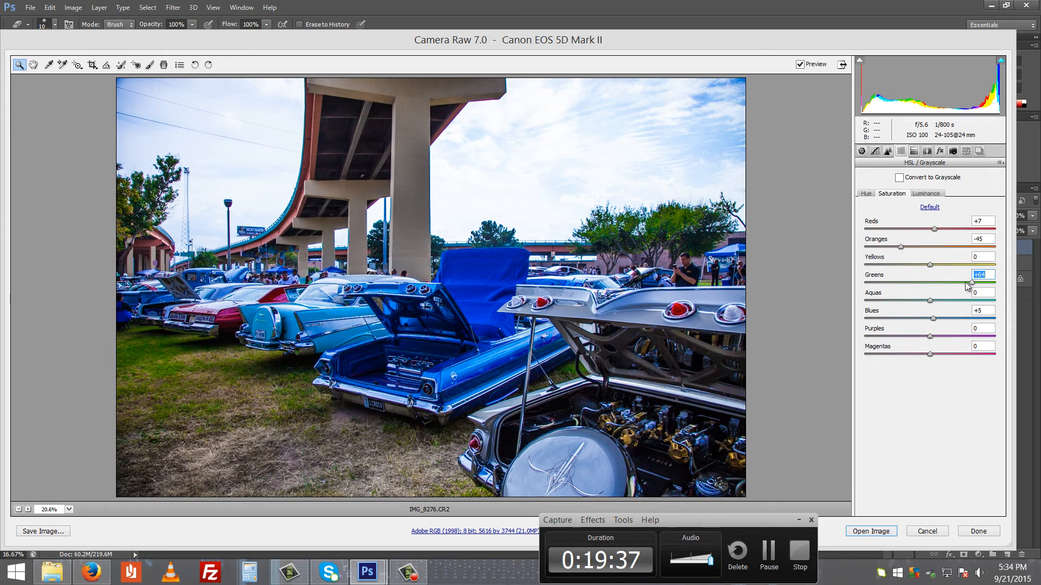
- In the HSL adjustments, set the Greens Hue to +34 and the Greens Luminance to +7
left_click(868, 194)
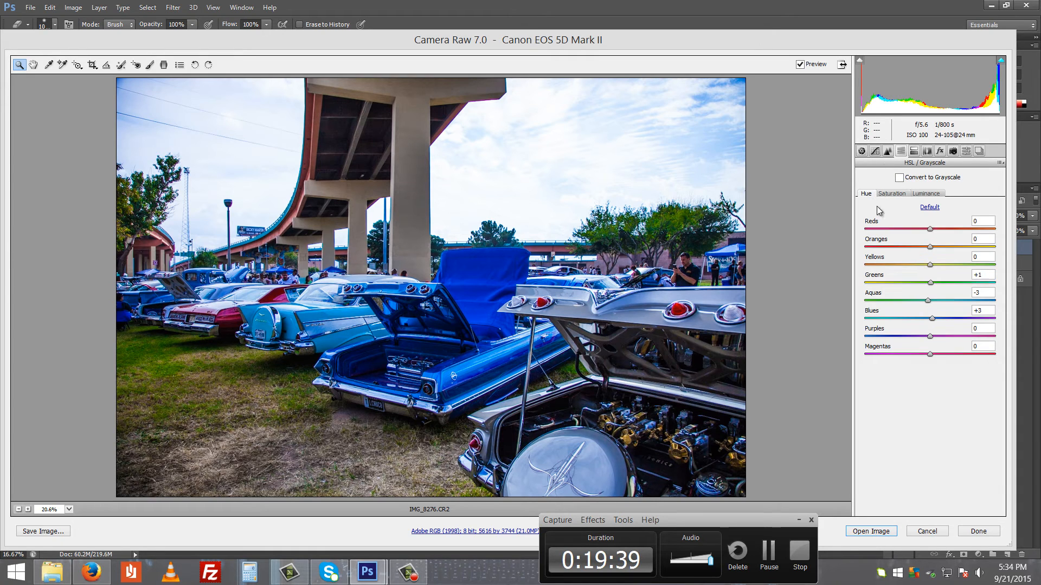
left_click_drag(930, 283, 981, 284)
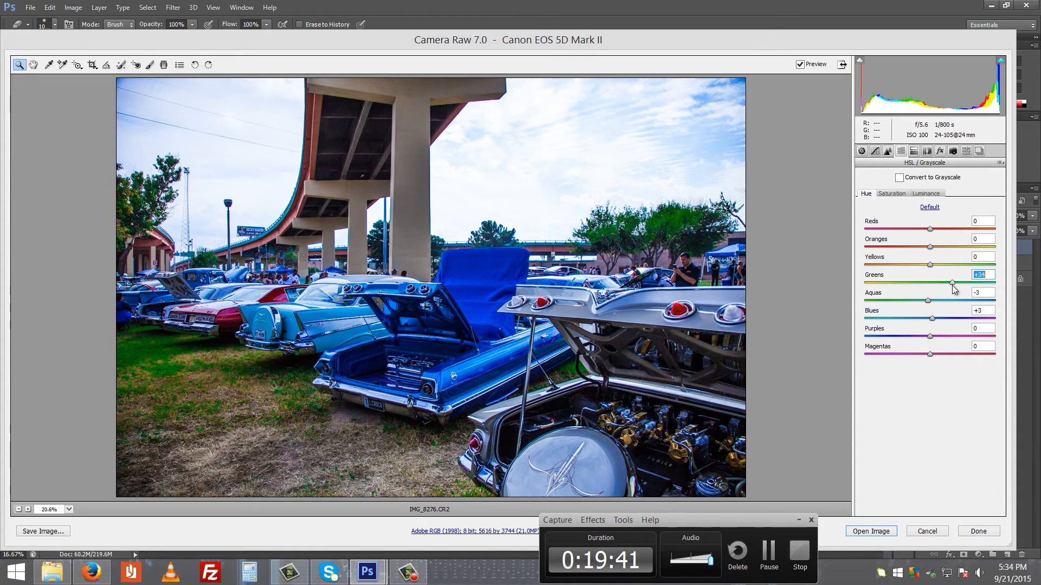
left_click(927, 194)
mouse_move(930, 283)
left_mouse_down()
mouse_move(1004, 287)
mouse_move(883, 294)
mouse_move(955, 283)
mouse_move(928, 281)
mouse_move(937, 278)
left_mouse_up()
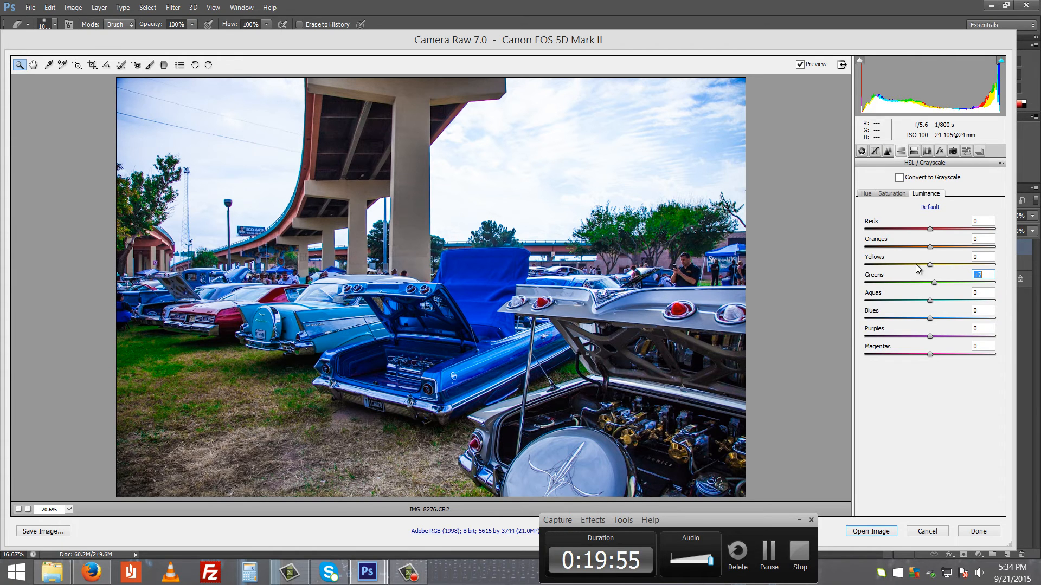
- Open the photo with the adjusted greens as a new Photoshop document
left_click(874, 533)
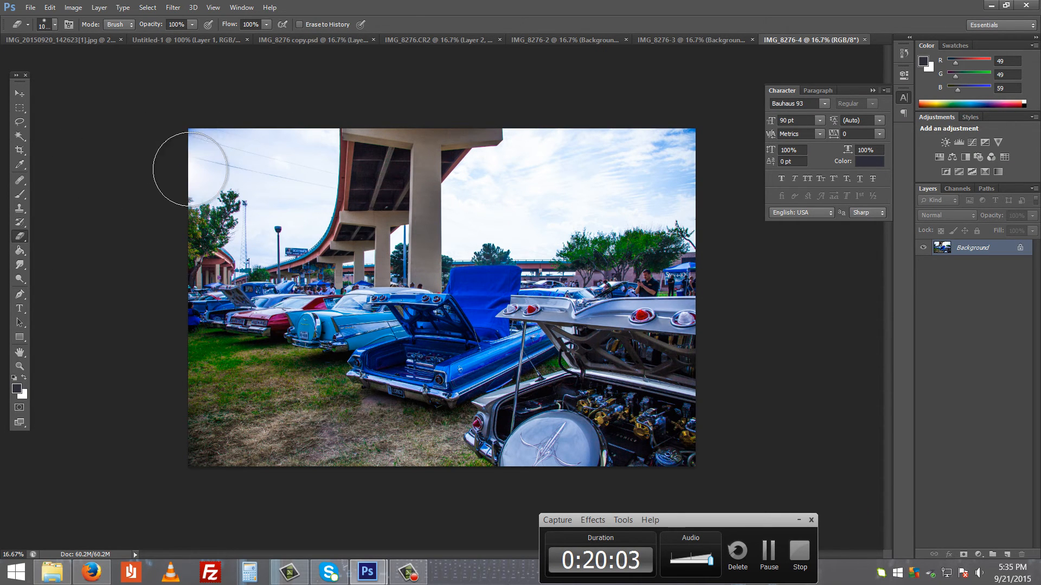
- Try to erase the sky, overpass and cars directly on IMG_8276-4's Background with the soft Eraser, keeping the trees and grass
mouse_move(213, 158)
left_mouse_down()
mouse_move(268, 161)
mouse_move(287, 186)
mouse_move(277, 248)
mouse_move(266, 274)
mouse_move(266, 256)
mouse_move(249, 280)
mouse_move(302, 234)
mouse_move(304, 298)
left_mouse_up()
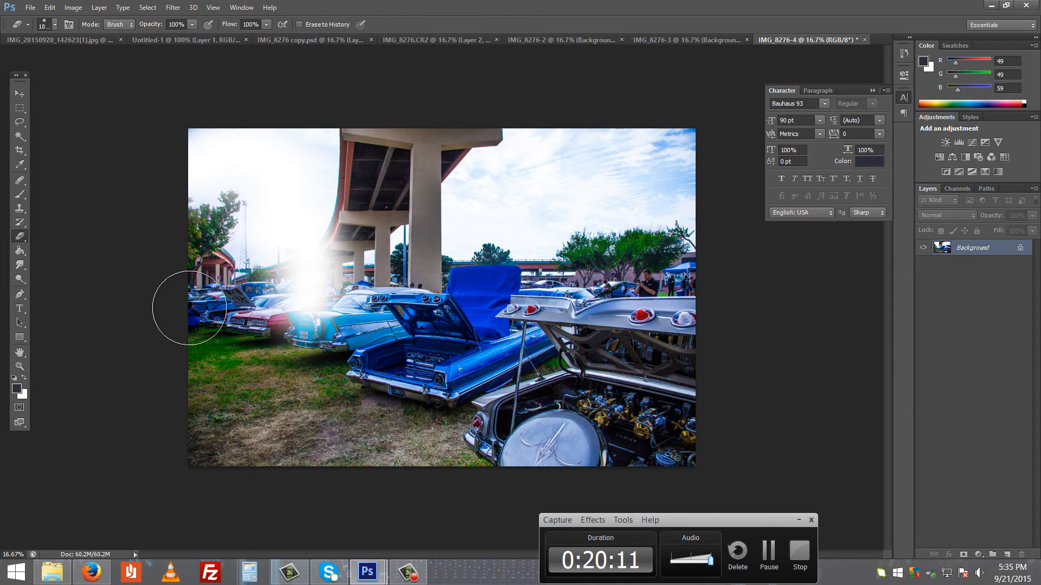
mouse_move(187, 302)
left_mouse_down()
mouse_move(377, 322)
mouse_move(388, 351)
mouse_move(489, 389)
mouse_move(507, 427)
mouse_move(629, 458)
mouse_move(677, 444)
mouse_move(696, 411)
mouse_move(707, 290)
mouse_move(630, 326)
mouse_move(522, 298)
mouse_move(453, 307)
mouse_move(509, 297)
mouse_move(687, 406)
mouse_move(684, 368)
mouse_move(637, 419)
mouse_move(372, 309)
mouse_move(356, 259)
mouse_move(372, 211)
mouse_move(367, 104)
mouse_move(330, 251)
mouse_move(276, 260)
mouse_move(318, 209)
mouse_move(395, 170)
mouse_move(404, 302)
mouse_move(415, 135)
mouse_move(443, 279)
mouse_move(457, 176)
mouse_move(493, 153)
mouse_move(568, 132)
mouse_move(739, 158)
mouse_move(525, 174)
mouse_move(530, 226)
mouse_move(555, 191)
left_mouse_up()
mouse_move(604, 193)
left_mouse_down()
mouse_move(627, 181)
mouse_move(688, 186)
mouse_move(721, 204)
left_mouse_up()
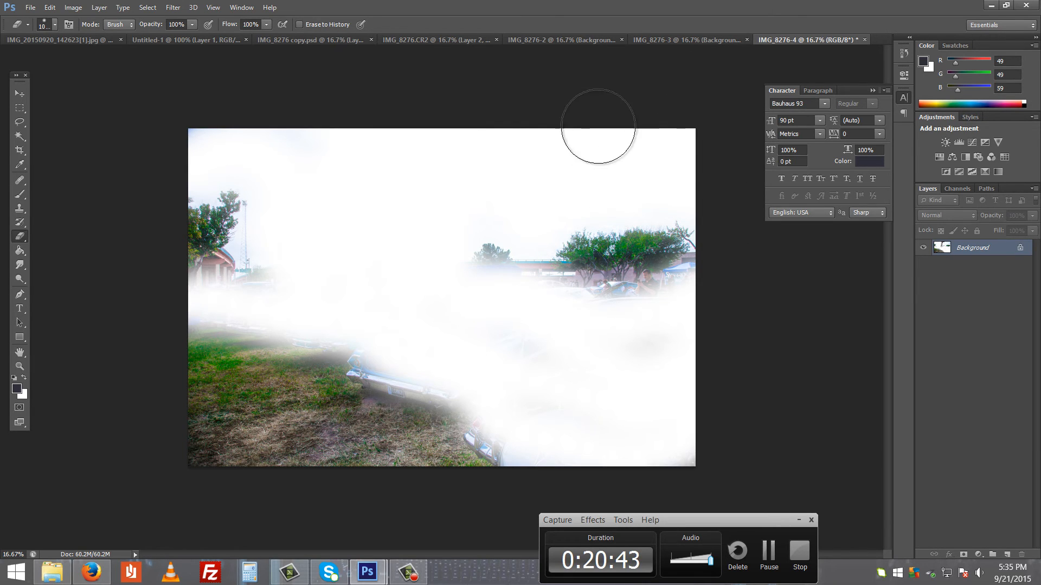
mouse_move(477, 379)
left_mouse_down()
mouse_move(383, 361)
mouse_move(383, 343)
mouse_move(324, 318)
mouse_move(279, 315)
mouse_move(252, 272)
mouse_move(303, 170)
left_mouse_up()
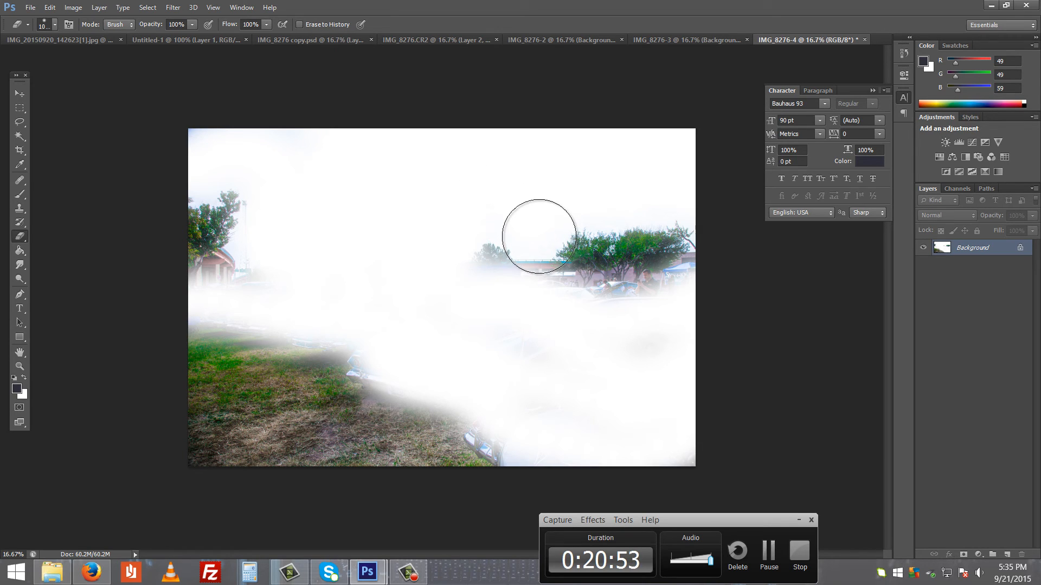
left_click_drag(537, 235, 538, 237)
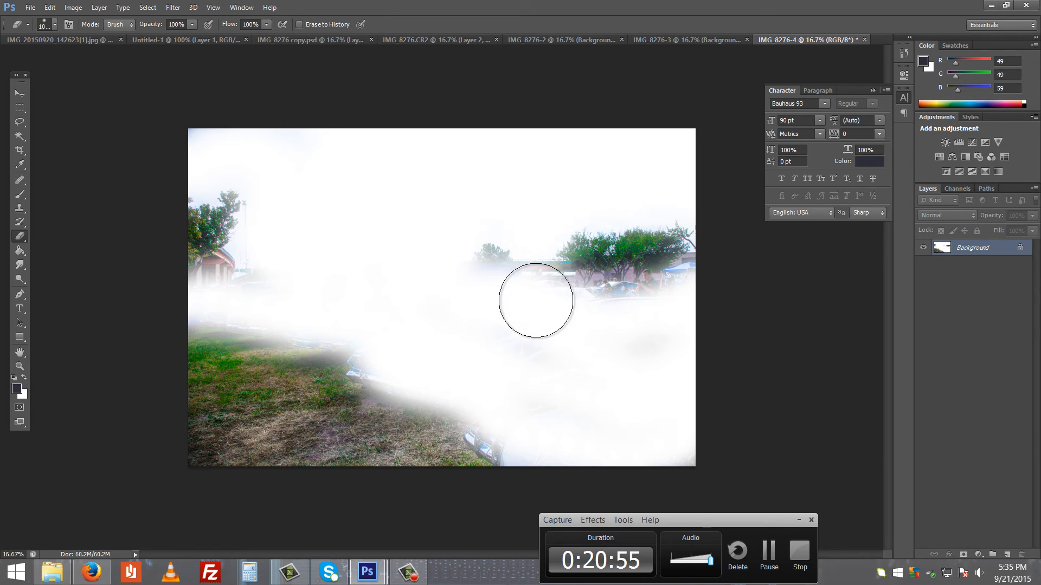
mouse_move(623, 321)
left_mouse_down()
mouse_move(677, 308)
mouse_move(614, 315)
mouse_move(679, 313)
mouse_move(717, 288)
mouse_move(704, 306)
mouse_move(716, 281)
left_mouse_up()
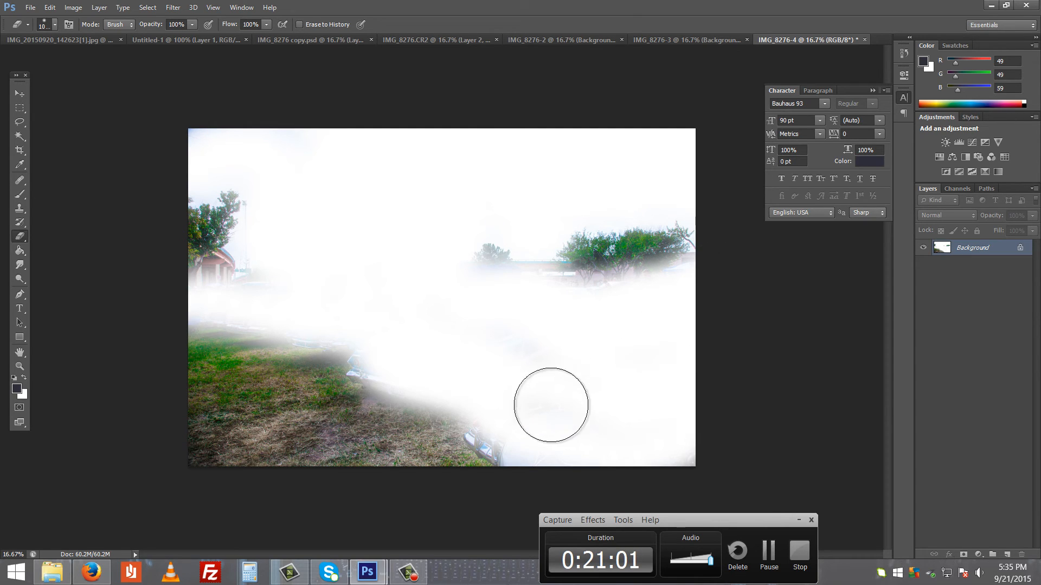
left_click(498, 424)
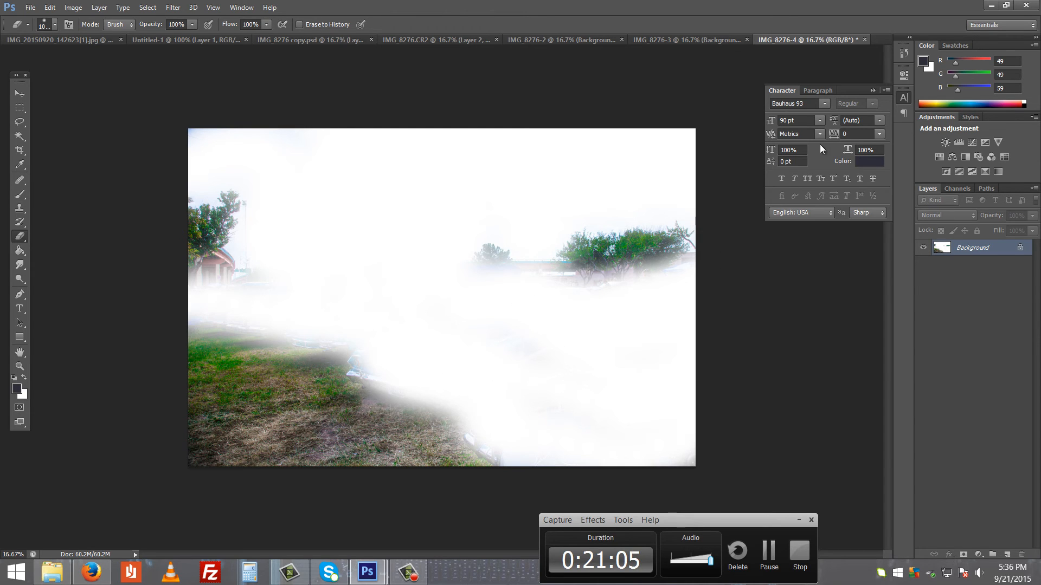
- Copy the whole erased IMG_8276-4 image and paste it into IMG_8276.CR2 above Layer 2
key("ctrl+a")
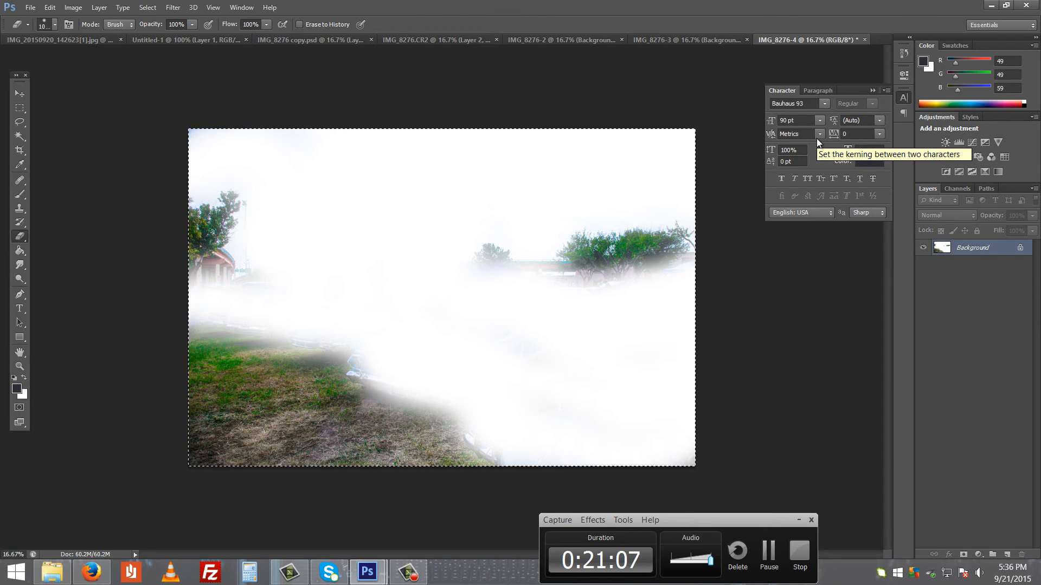
left_click(577, 39)
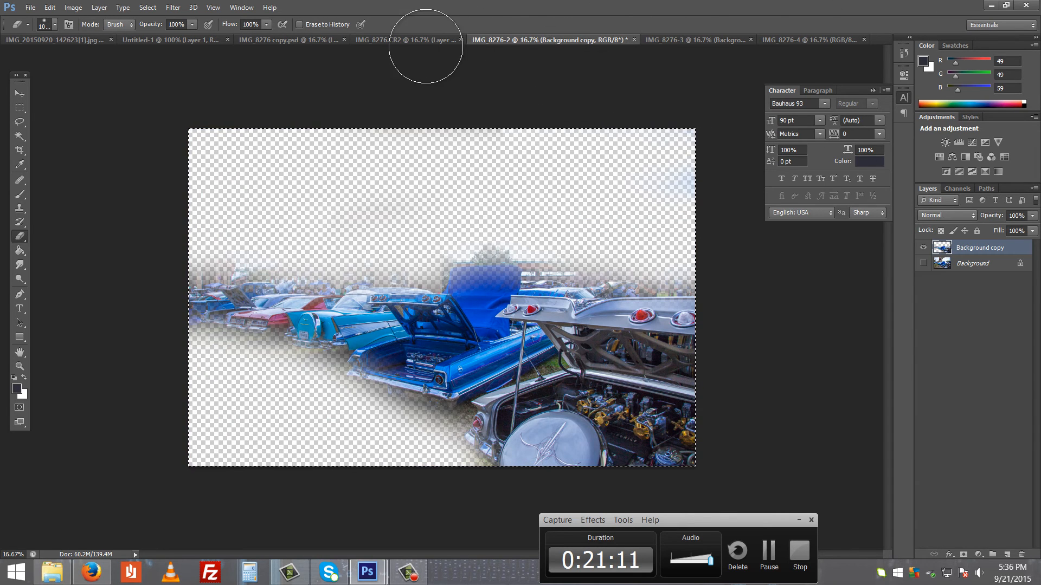
left_click(408, 40)
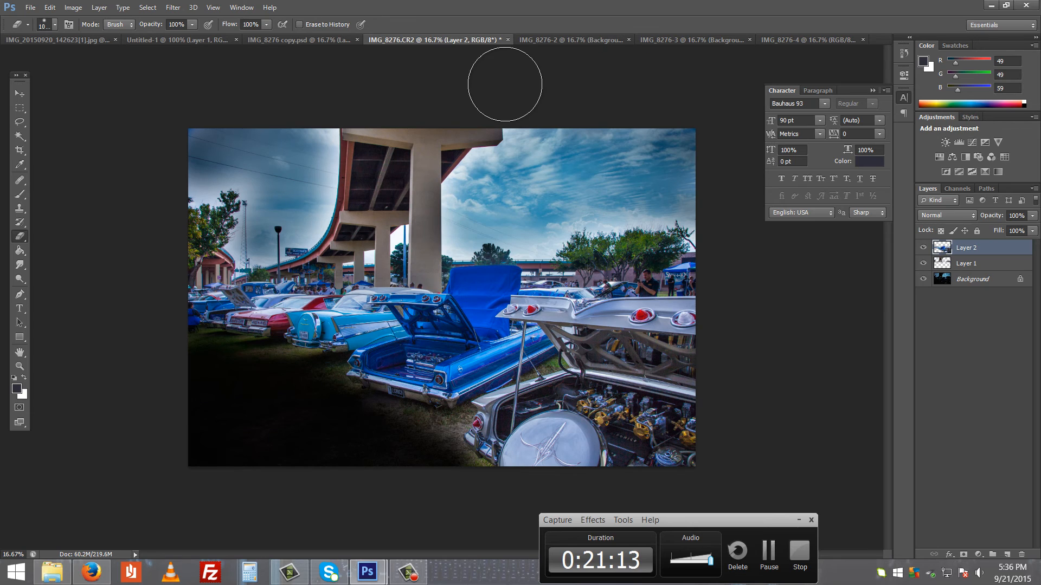
key("ctrl+v")
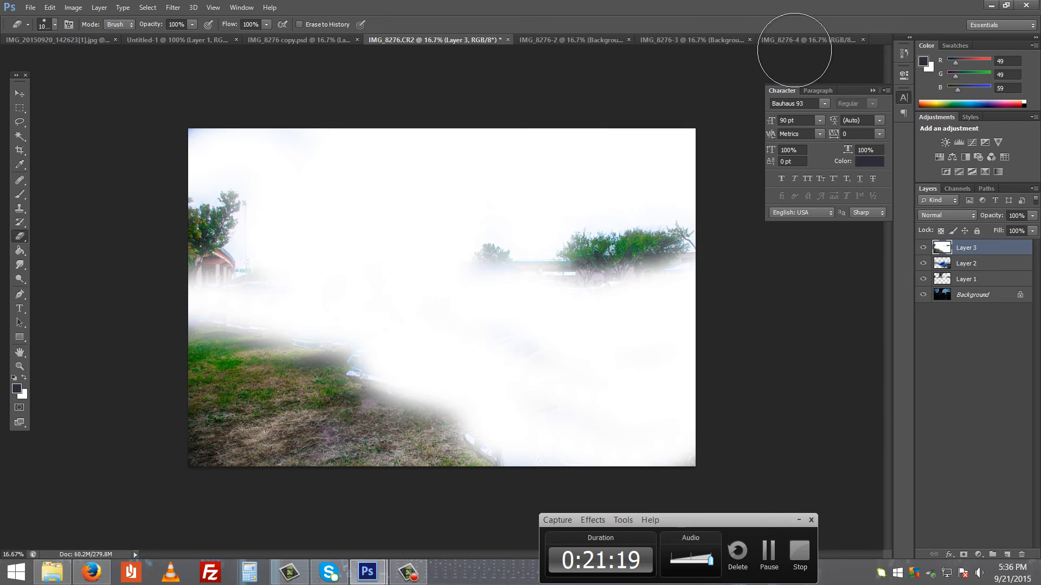
- Revert the erasing on IMG_8276-4's Background, duplicate that layer as Background copy and hide the original
left_click(819, 40)
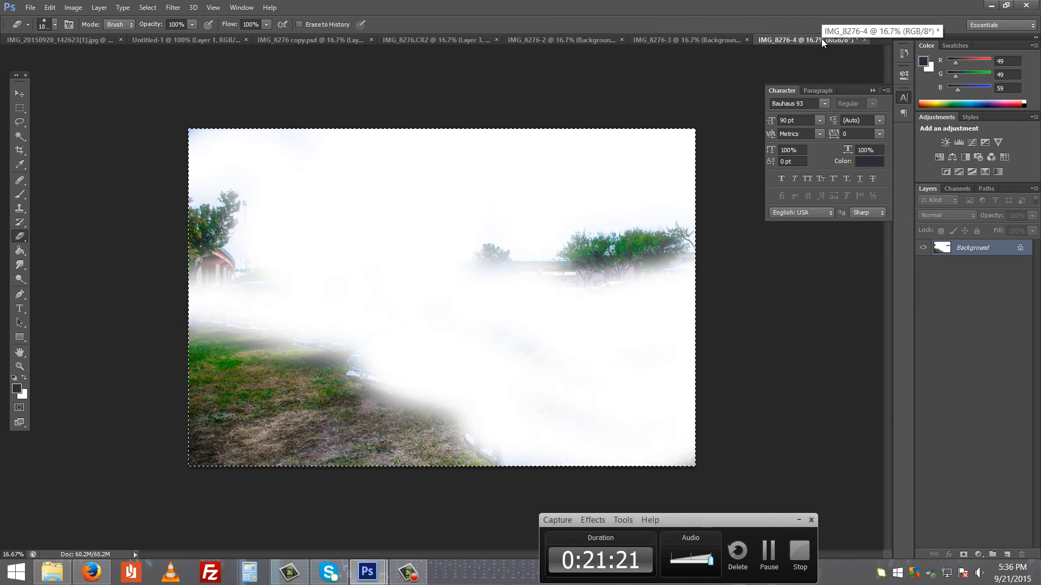
key("ctrl+a")
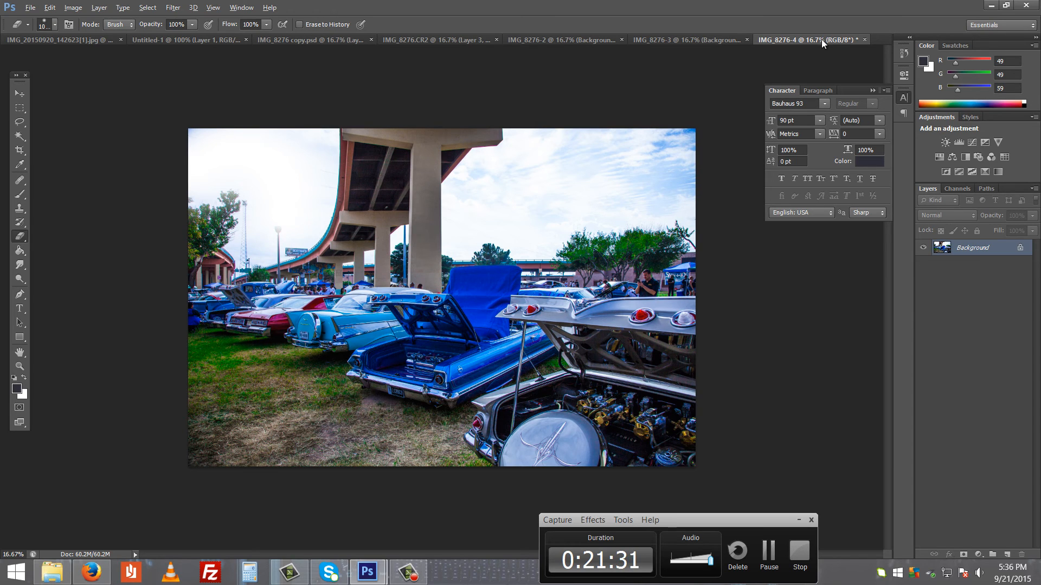
right_click(969, 251)
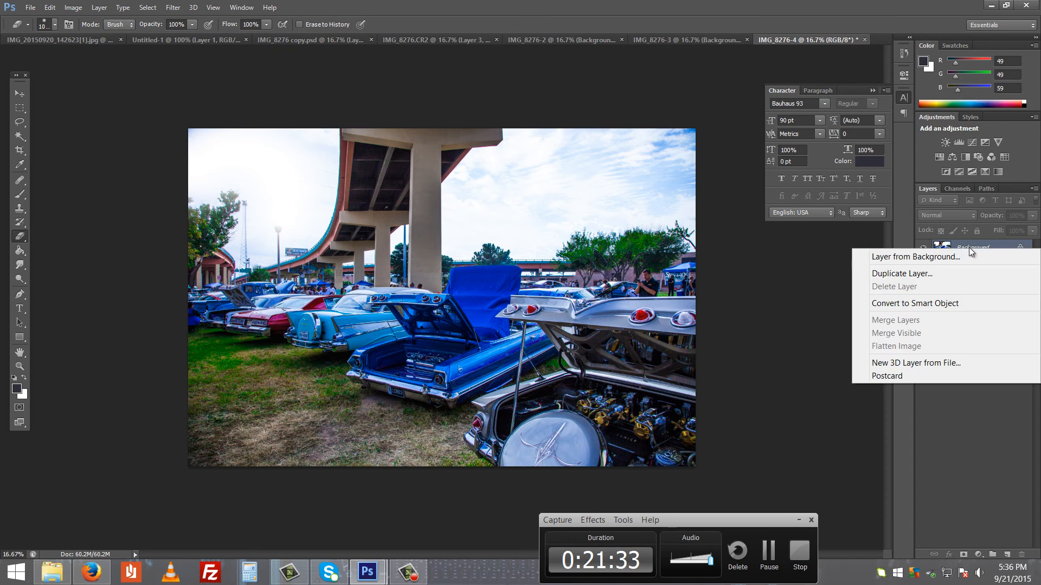
left_click(886, 274)
left_click(615, 179)
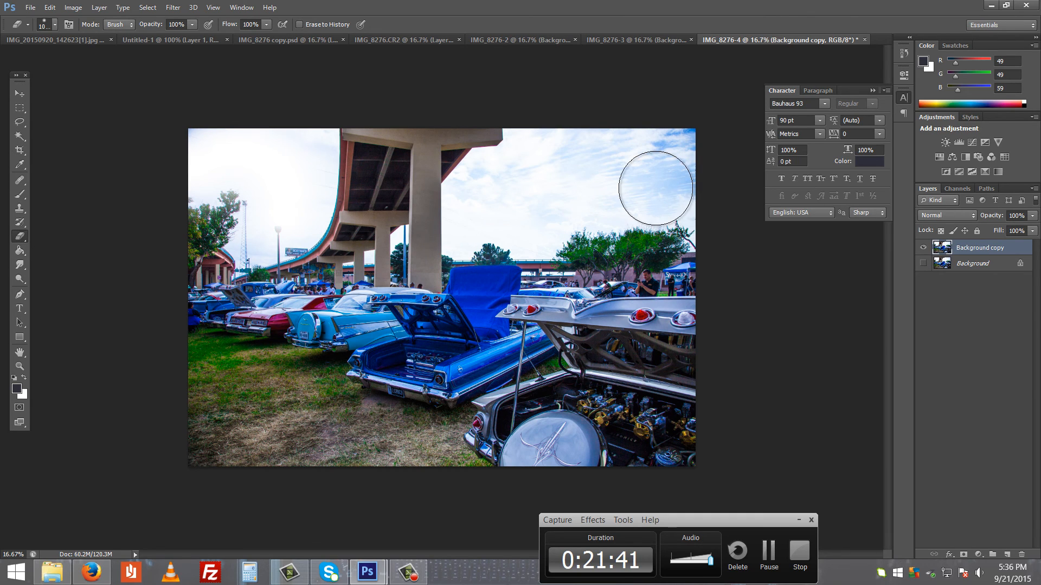
- Erase the sky, overpass and cars on IMG_8276-4's Background copy with the soft Eraser, keeping the trees and grass
mouse_move(694, 197)
left_mouse_down()
mouse_move(593, 193)
mouse_move(482, 231)
mouse_move(474, 215)
mouse_move(475, 203)
mouse_move(557, 151)
mouse_move(757, 137)
mouse_move(494, 135)
mouse_move(233, 117)
mouse_move(209, 125)
mouse_move(198, 164)
mouse_move(238, 145)
mouse_move(285, 176)
mouse_move(266, 245)
mouse_move(336, 220)
mouse_move(368, 253)
mouse_move(353, 205)
mouse_move(353, 162)
mouse_move(367, 139)
mouse_move(403, 249)
mouse_move(427, 145)
mouse_move(434, 251)
left_mouse_up()
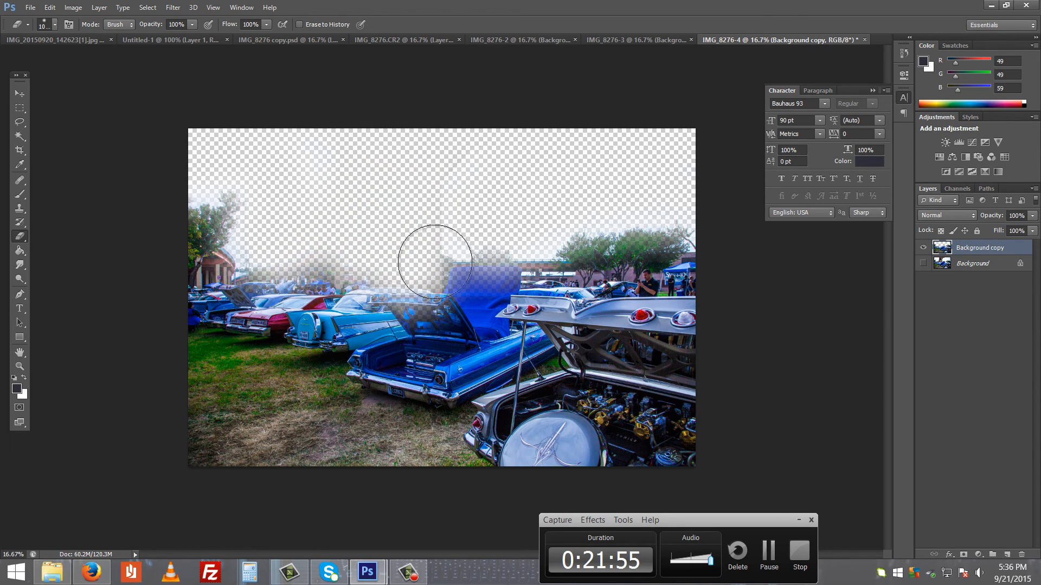
mouse_move(204, 291)
left_mouse_down()
mouse_move(347, 309)
mouse_move(536, 416)
mouse_move(708, 450)
mouse_move(611, 448)
mouse_move(517, 429)
mouse_move(697, 399)
mouse_move(721, 368)
mouse_move(697, 295)
mouse_move(584, 321)
mouse_move(548, 301)
mouse_move(438, 299)
mouse_move(487, 259)
mouse_move(492, 235)
mouse_move(477, 284)
mouse_move(443, 158)
mouse_move(360, 284)
mouse_move(315, 289)
mouse_move(456, 301)
mouse_move(665, 370)
mouse_move(544, 363)
mouse_move(458, 326)
mouse_move(605, 366)
mouse_move(670, 368)
left_mouse_up()
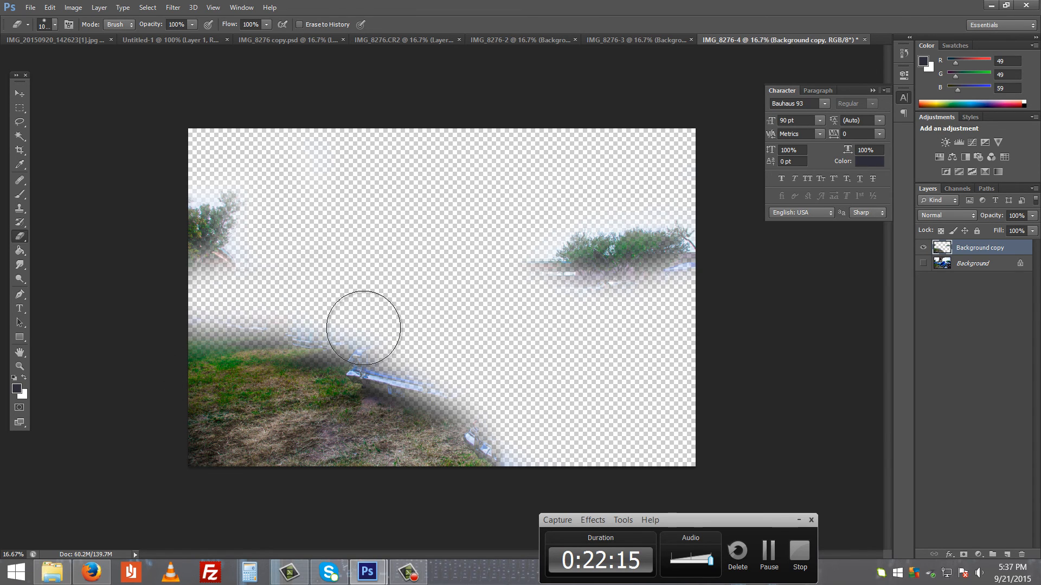
- Copy the whole erased grass and trees layer and switch to the IMG_8276.CR2 document
key("ctrl+a")
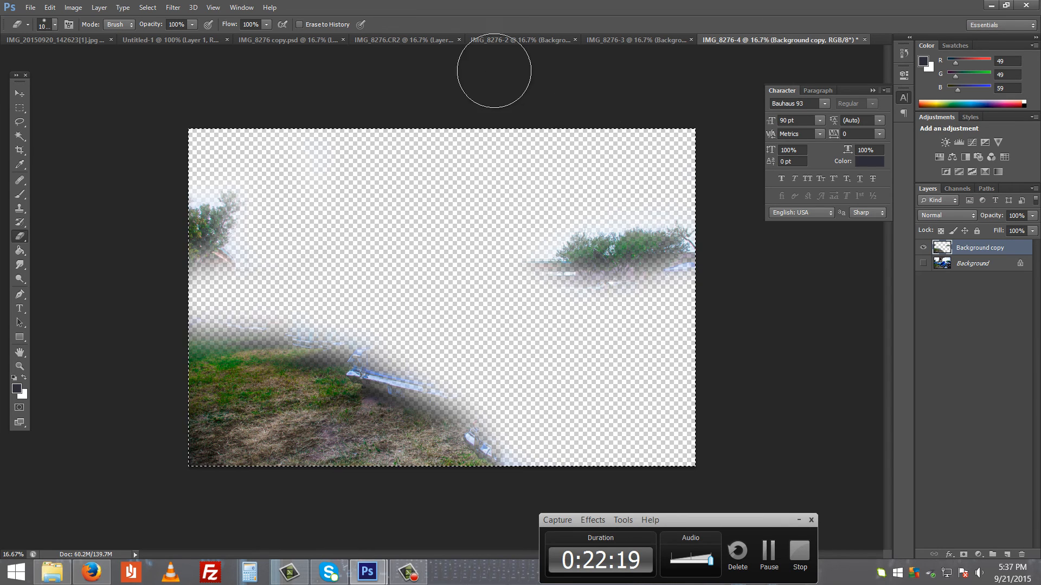
left_click(420, 40)
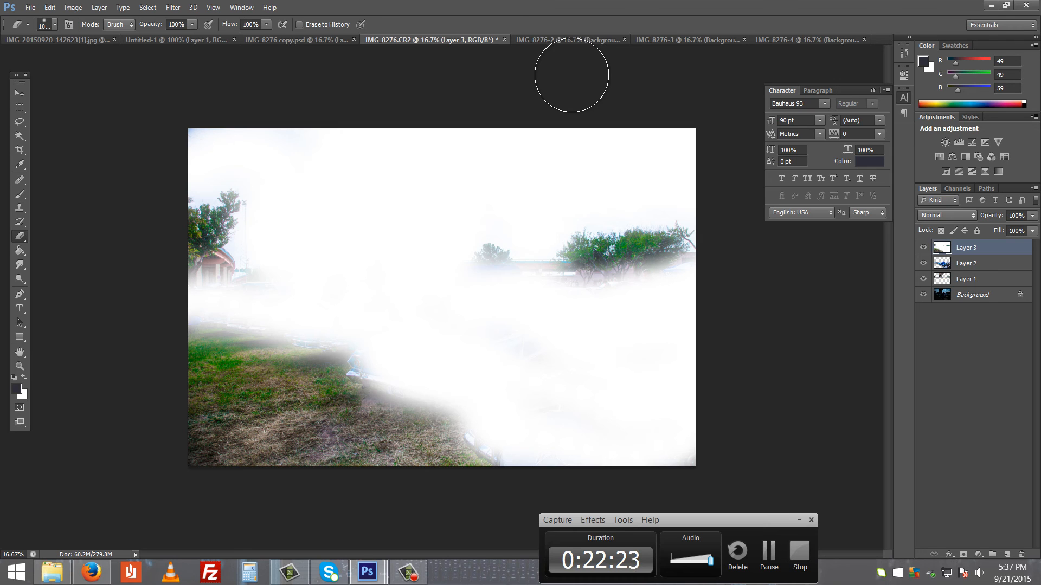
key("Delete")
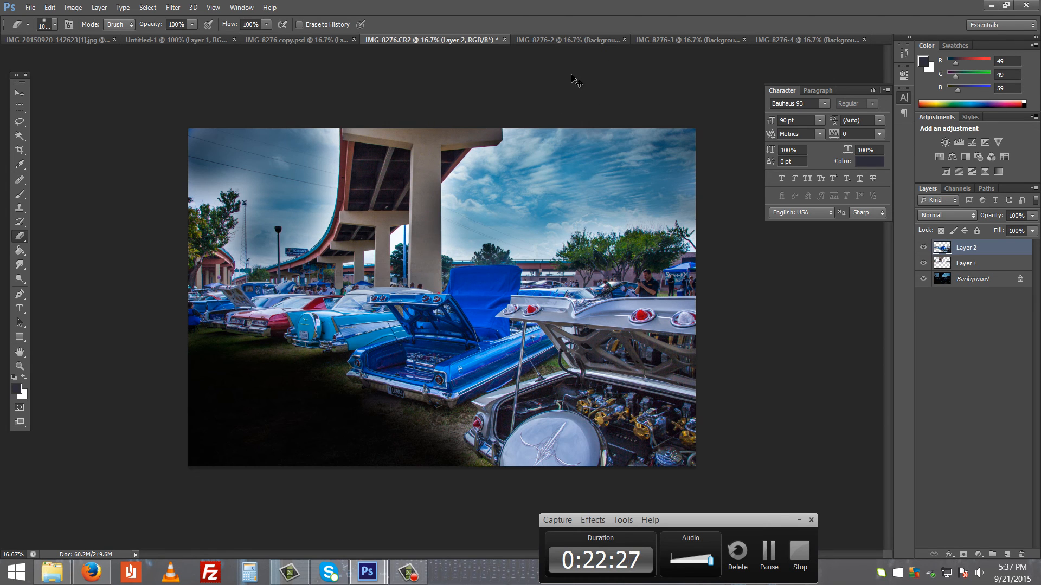
key("ctrl+z")
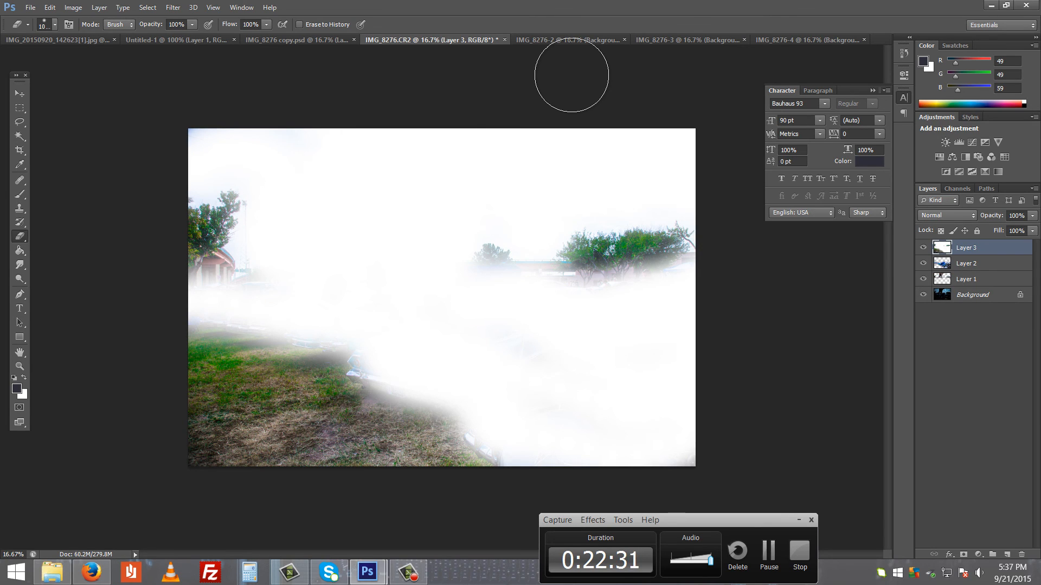
mouse_move(643, 141)
left_mouse_down()
mouse_move(626, 167)
mouse_move(604, 173)
mouse_move(449, 174)
mouse_move(450, 165)
mouse_move(515, 157)
left_mouse_up()
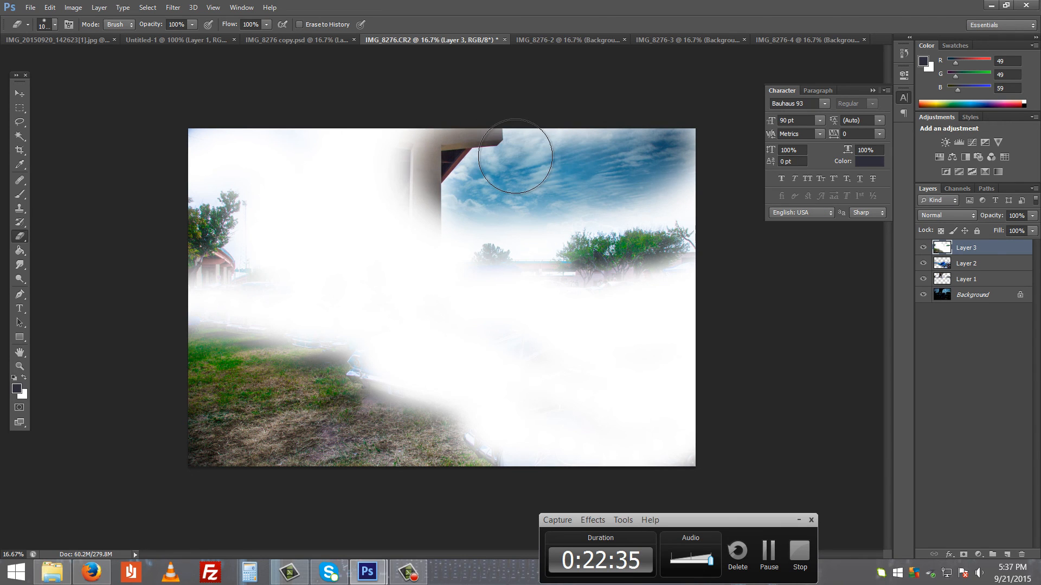
key("ctrl+z")
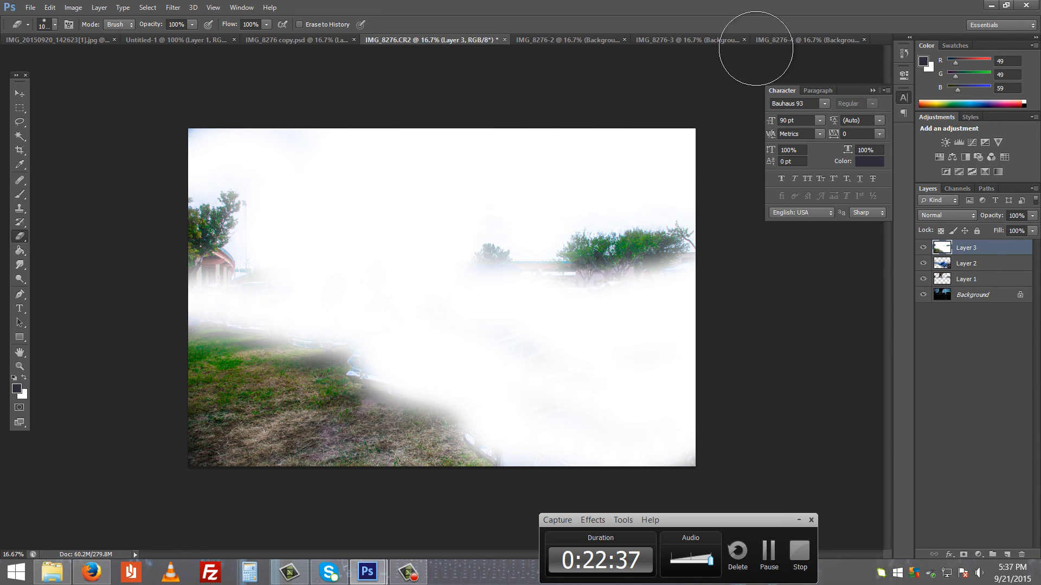
- Delete the white-covered Layer 3 in IMG_8276.CR2 and paste the transparent grass and trees layer in its place
left_click(788, 37)
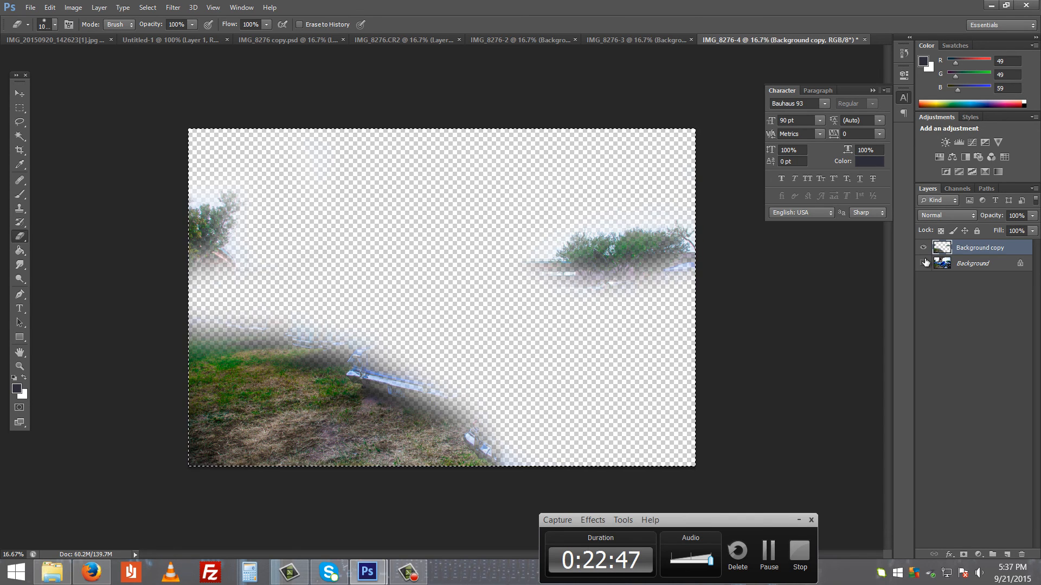
left_click(402, 39)
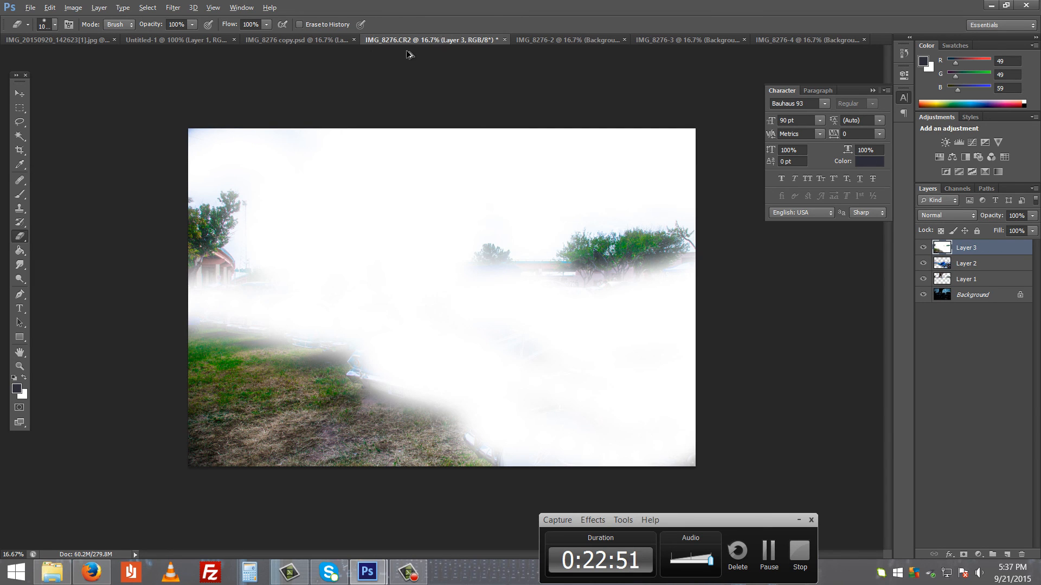
key("Delete")
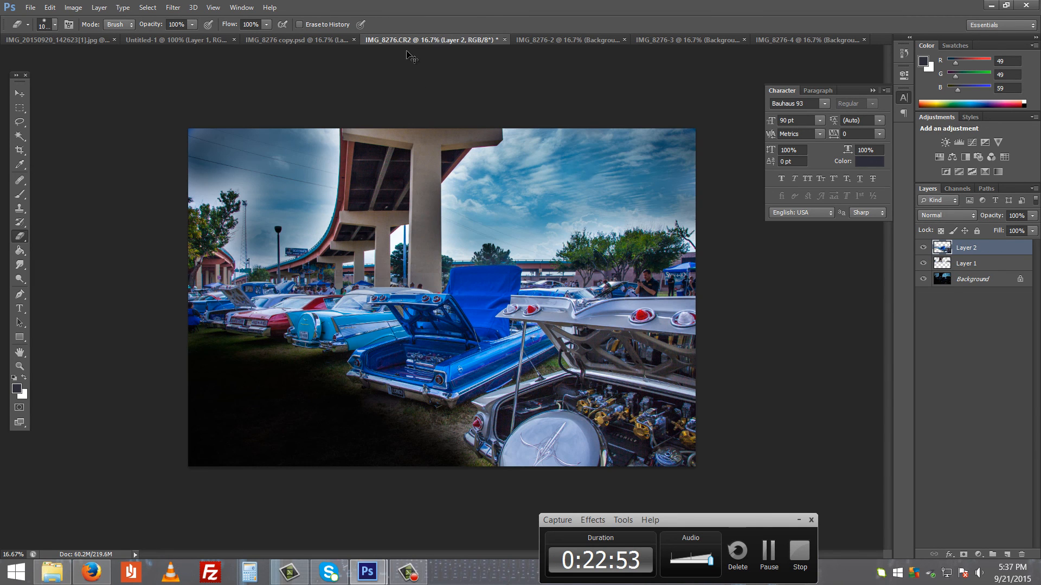
key("ctrl+z")
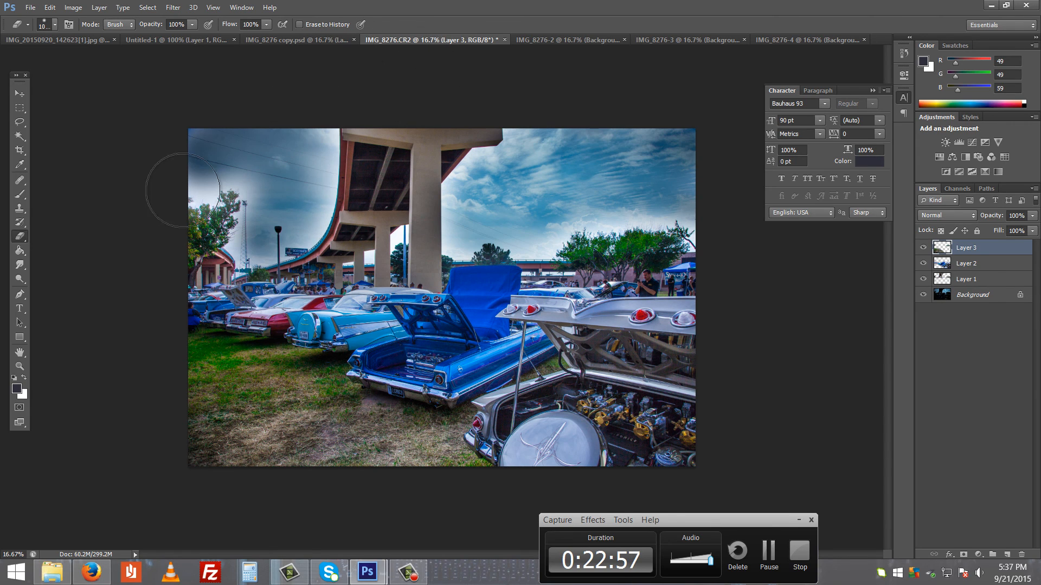
- Erase the white haze in the sky around the left tree on Layer 3, and compare the image with the layer hidden and shown
left_click_drag(206, 180, 273, 217)
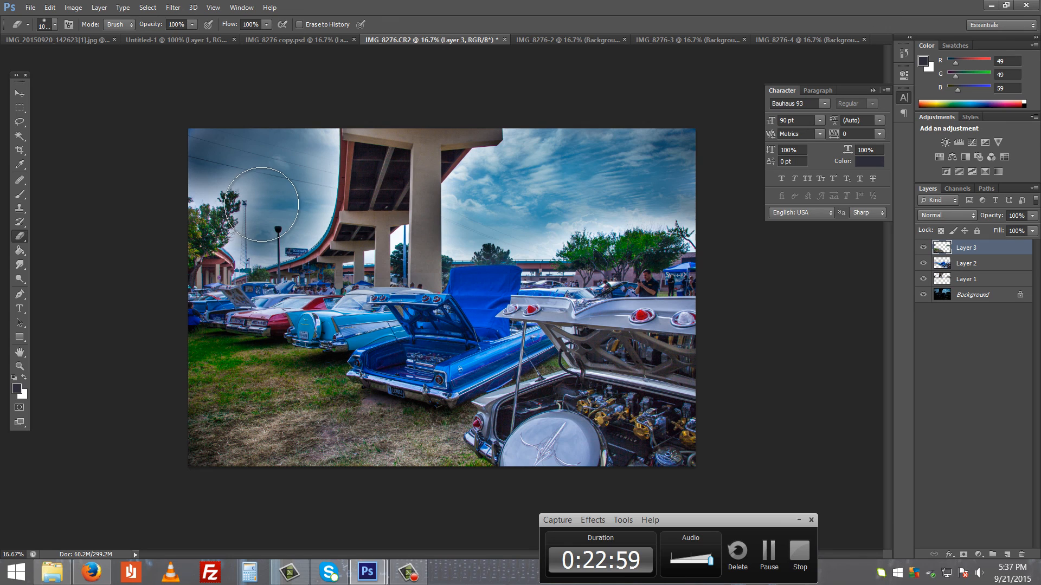
left_click(924, 248)
left_click(924, 249)
left_click(924, 249)
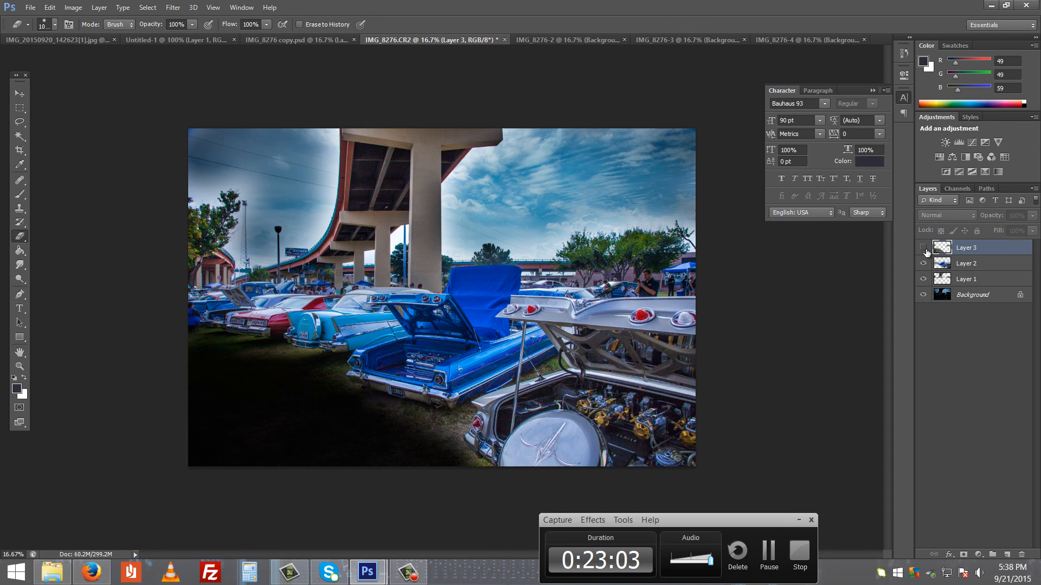
left_click(923, 248)
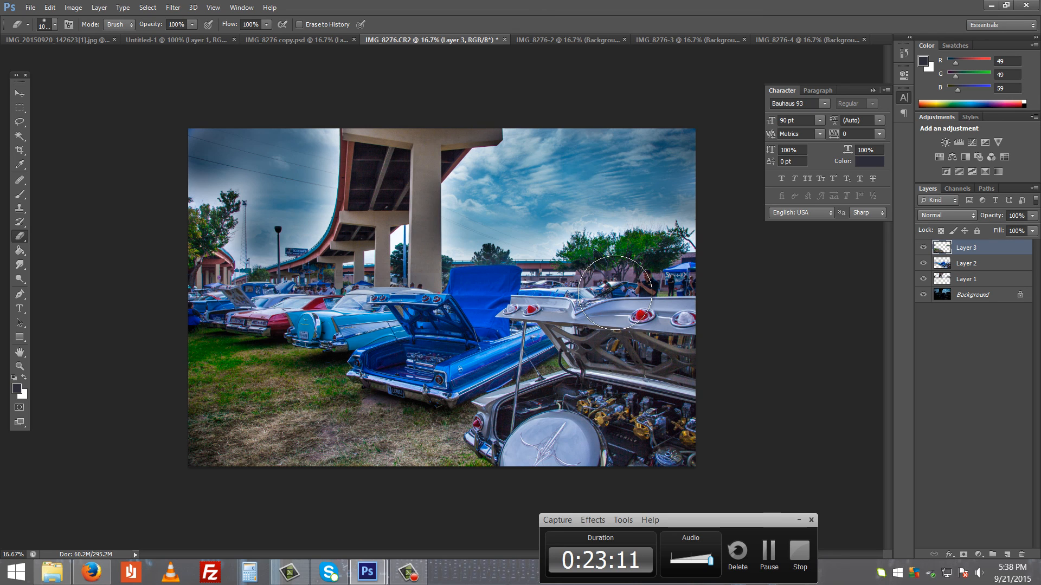
- Toggle the visibility of Layer 2 and Layer 1 to examine what each layer contributes to the composite
left_click(923, 264)
left_click(923, 264)
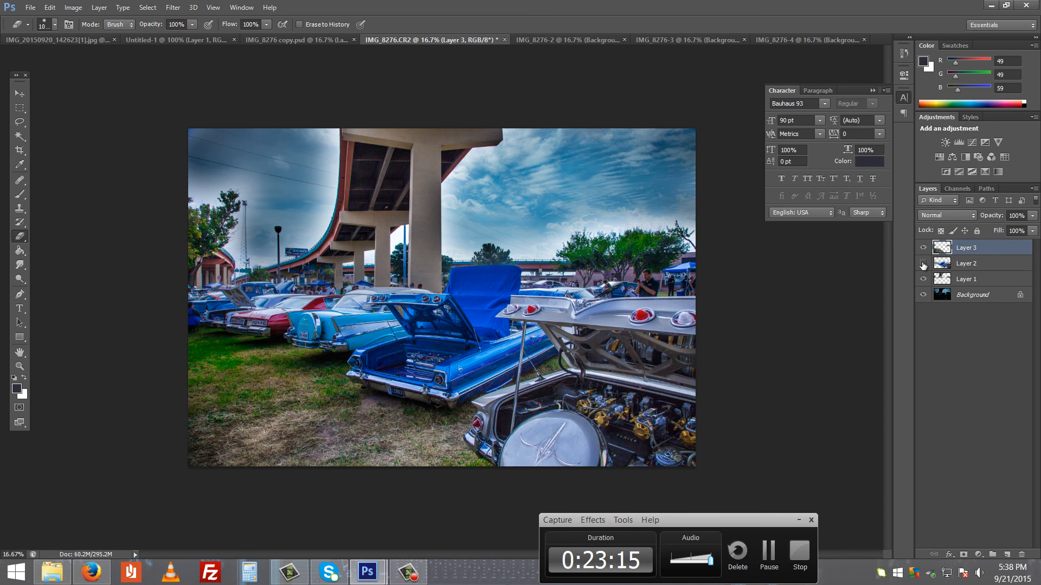
left_click(923, 264)
left_click(923, 264)
left_click(923, 279)
left_click(924, 279)
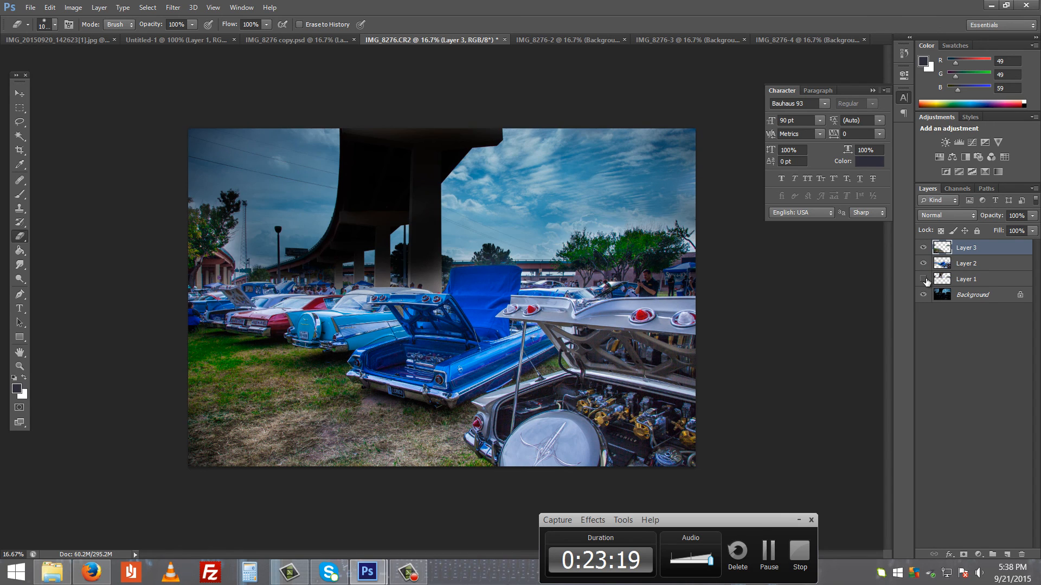
left_click(924, 279)
left_click(924, 279)
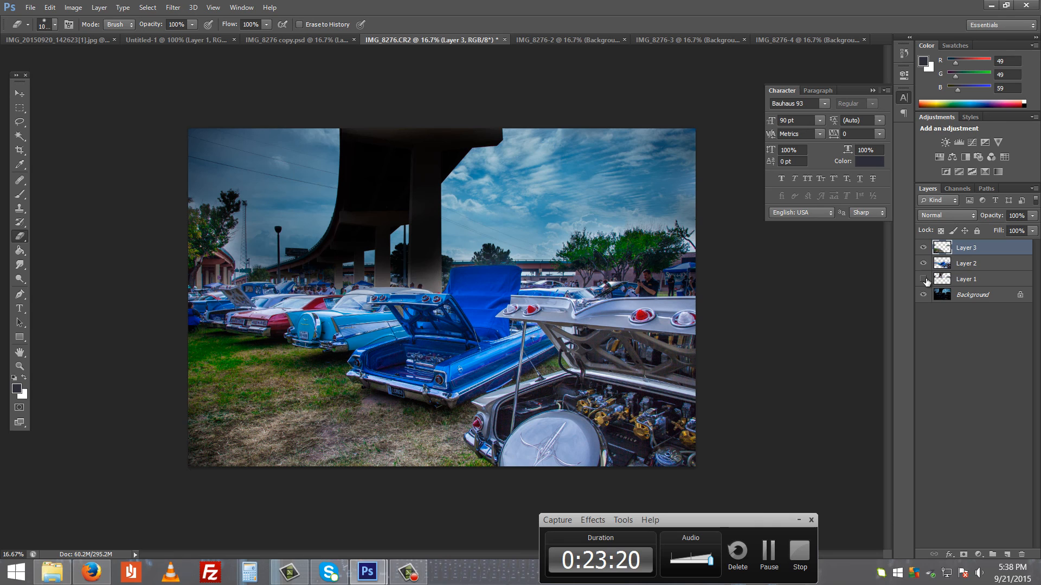
- Show Layer 1 again and erase its bright sky halo and upper overpass area with the soft Eraser
left_click(979, 279)
left_click(922, 279)
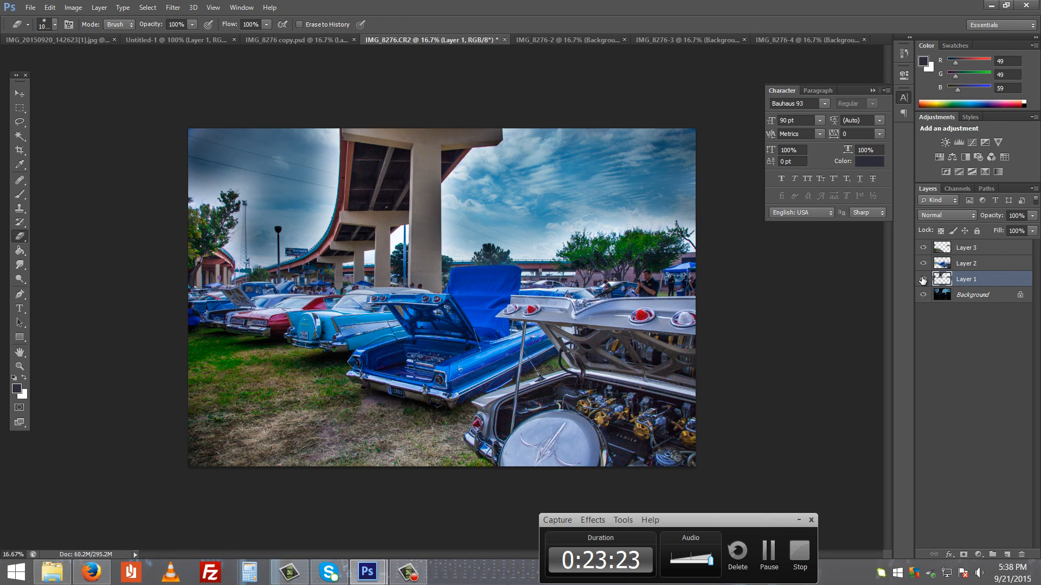
mouse_move(232, 174)
left_mouse_down()
mouse_move(206, 158)
mouse_move(201, 176)
mouse_move(268, 183)
mouse_move(281, 203)
mouse_move(252, 238)
mouse_move(260, 242)
mouse_move(304, 217)
mouse_move(315, 103)
mouse_move(480, 127)
mouse_move(510, 122)
mouse_move(534, 137)
mouse_move(519, 160)
mouse_move(470, 187)
mouse_move(473, 238)
mouse_move(470, 139)
mouse_move(455, 137)
mouse_move(404, 191)
mouse_move(430, 155)
mouse_move(463, 152)
mouse_move(408, 174)
mouse_move(352, 234)
mouse_move(274, 204)
mouse_move(315, 185)
left_mouse_up()
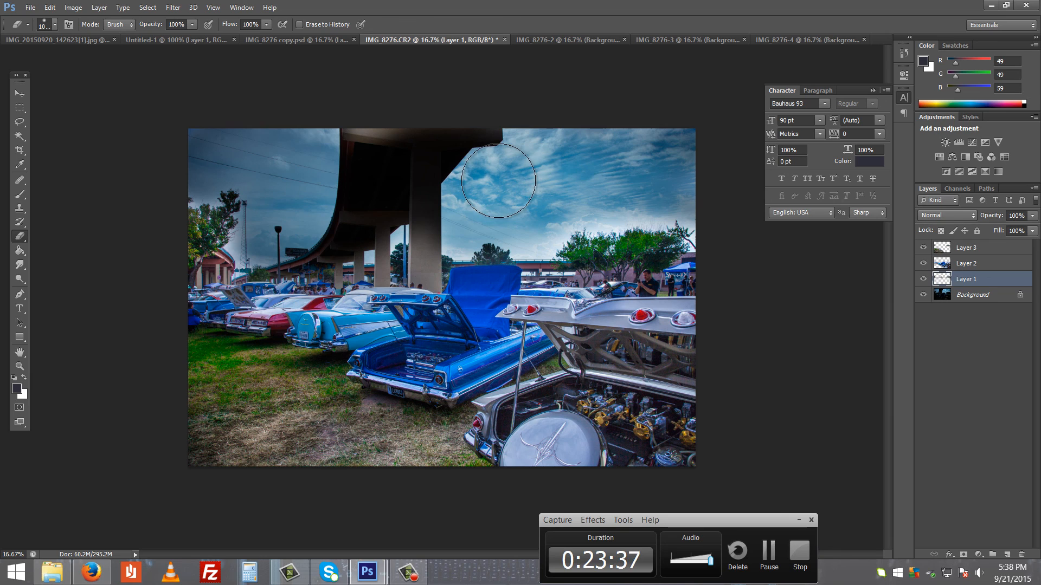
- Undo the last eraser strokes on Layer 1 that removed the overpass underside and the tall pillar
key("ctrl+z")
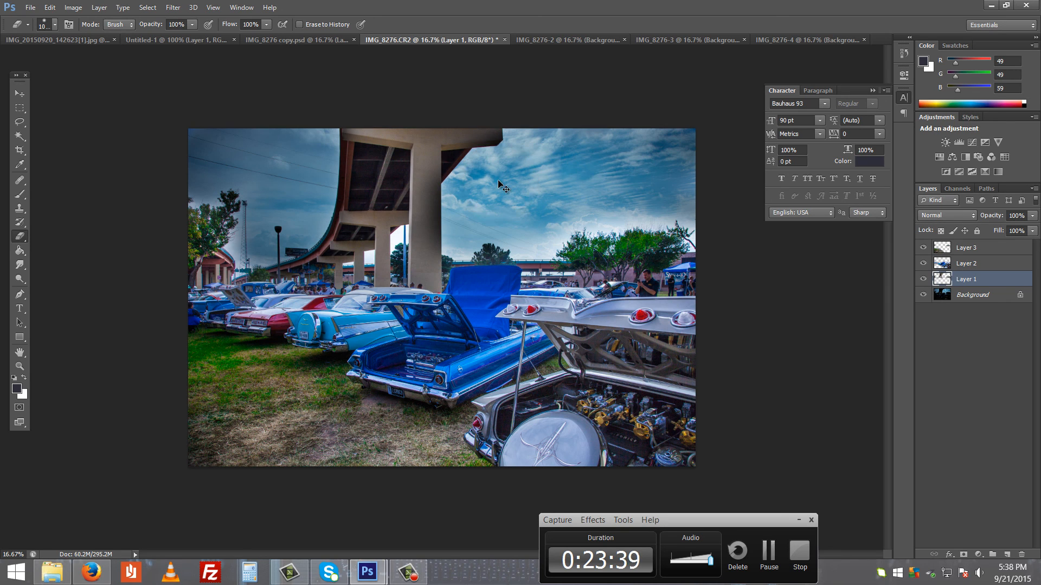
key("ctrl+alt+z")
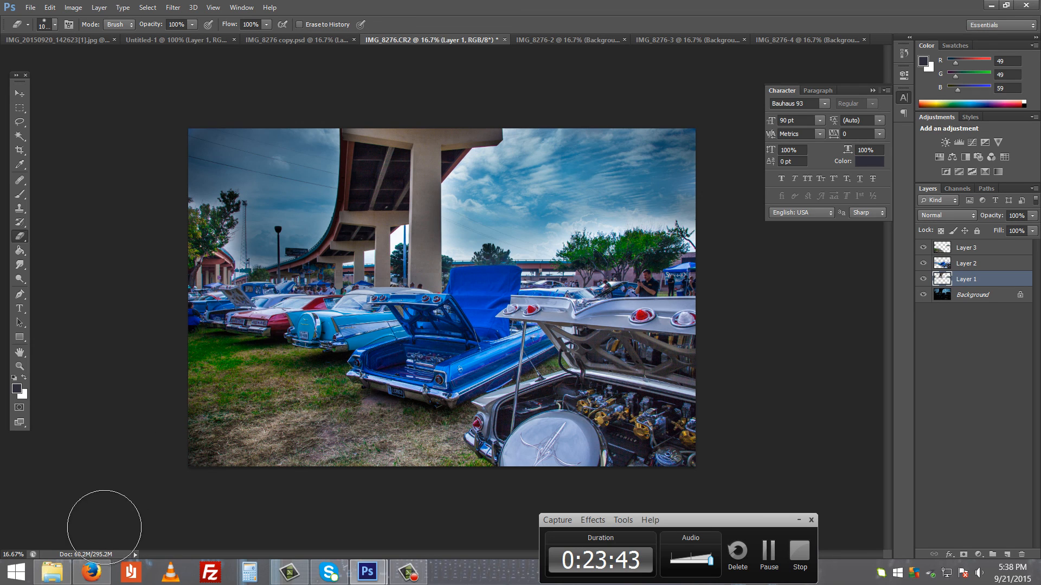
- Minimize Photoshop and open the desktop image IMG_8276 copy.jpg in Windows Photo Viewer to examine the finished photo more closely
left_click(990, 7)
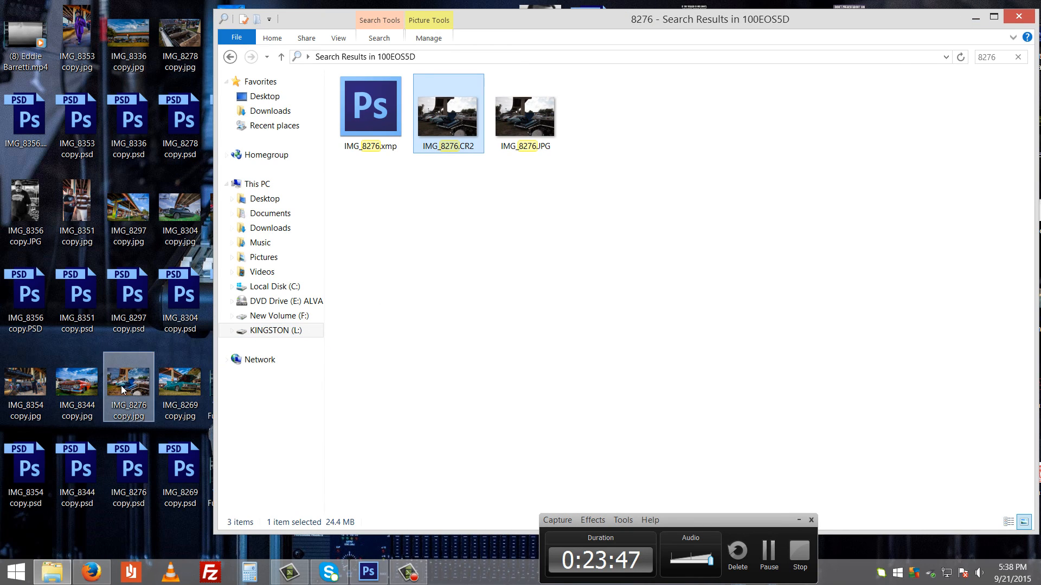
double_click(146, 391)
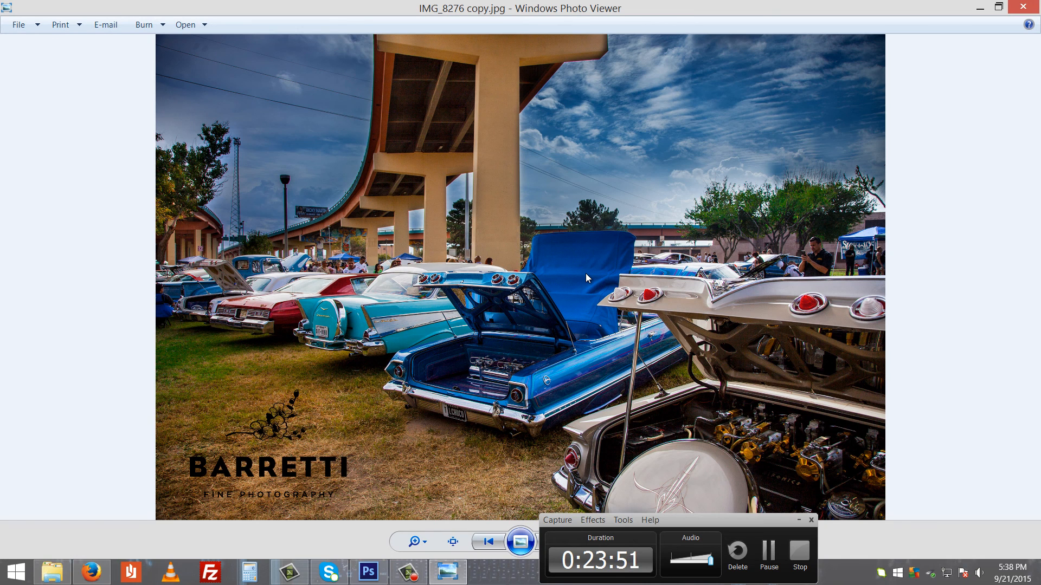
scroll(586, 273, "up", 1)
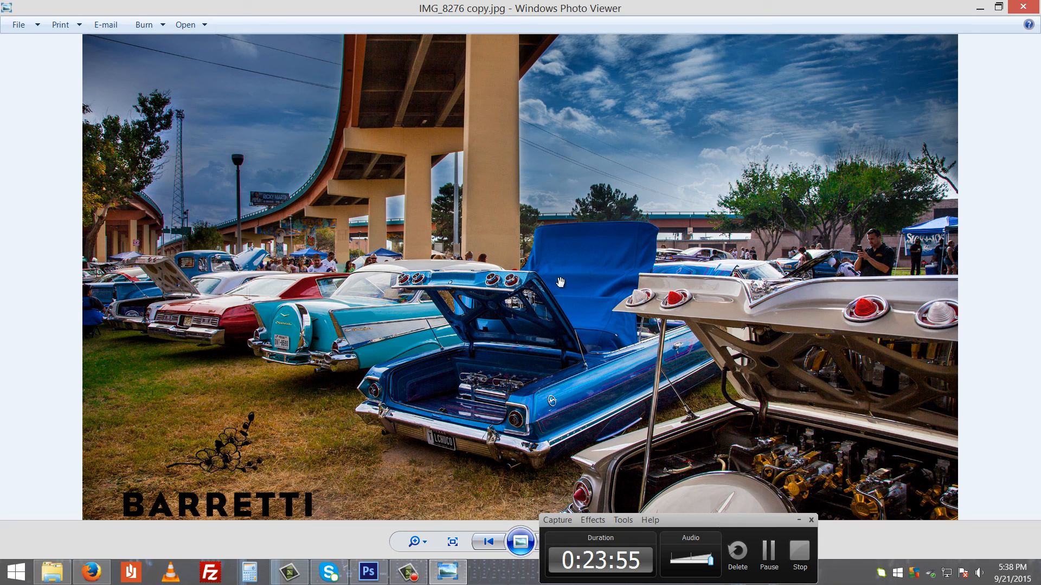
left_click(800, 556)
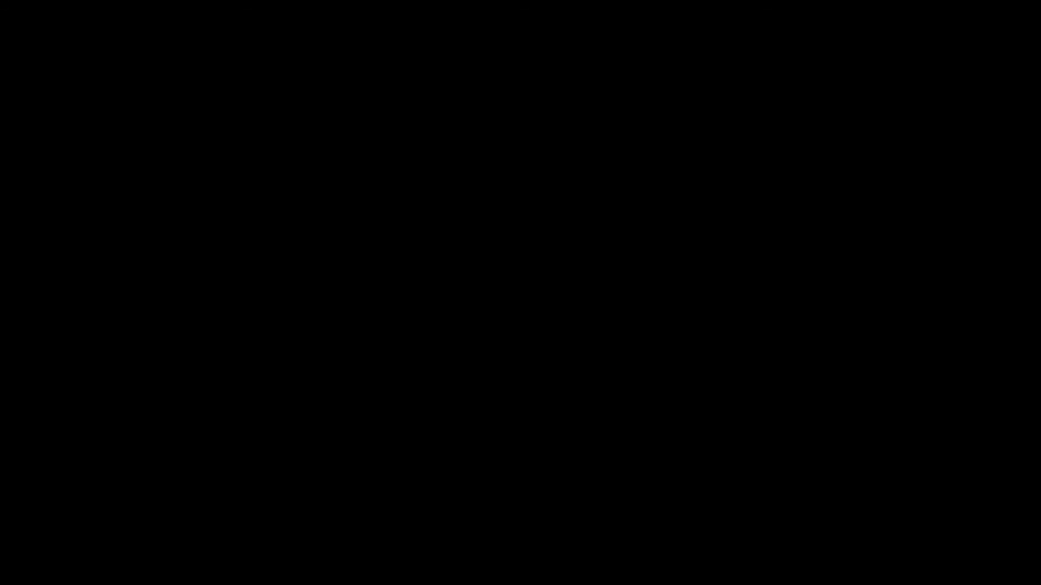